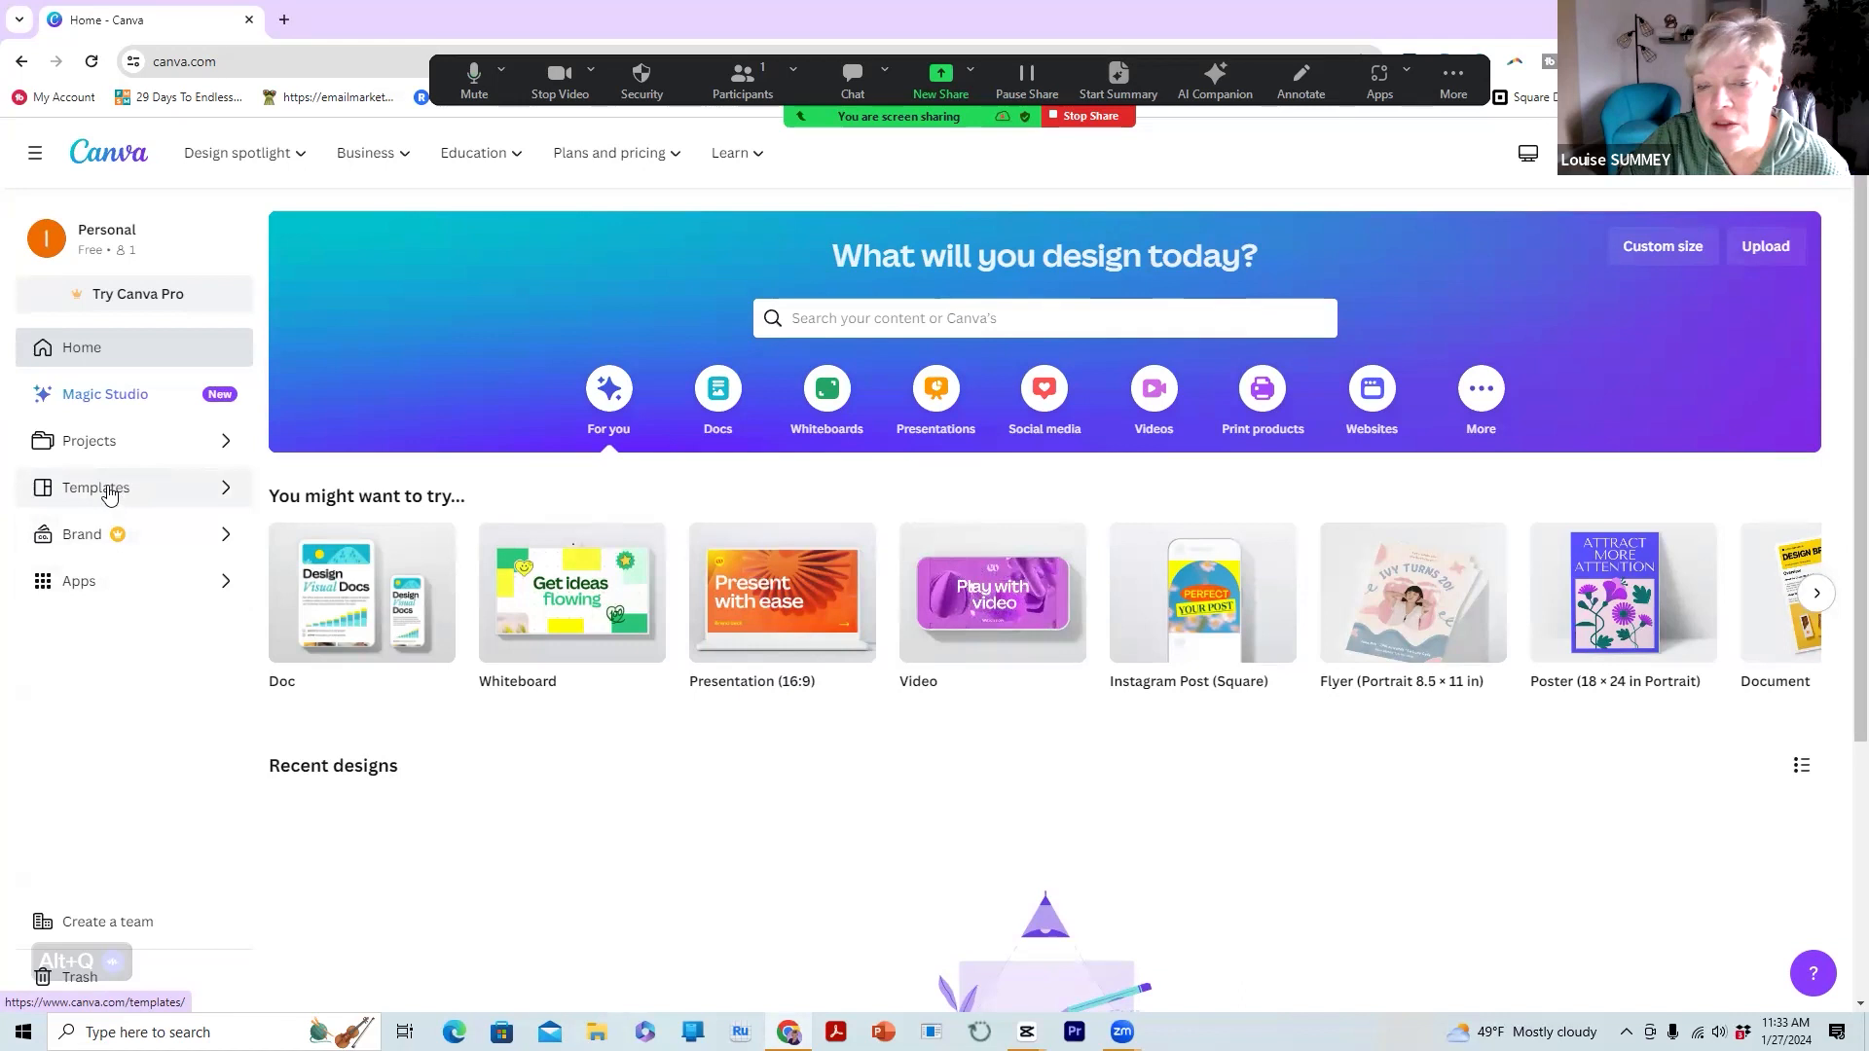
# Browse from Templates through Social Media to the Facebook post templates page
pyautogui.click(110, 493)
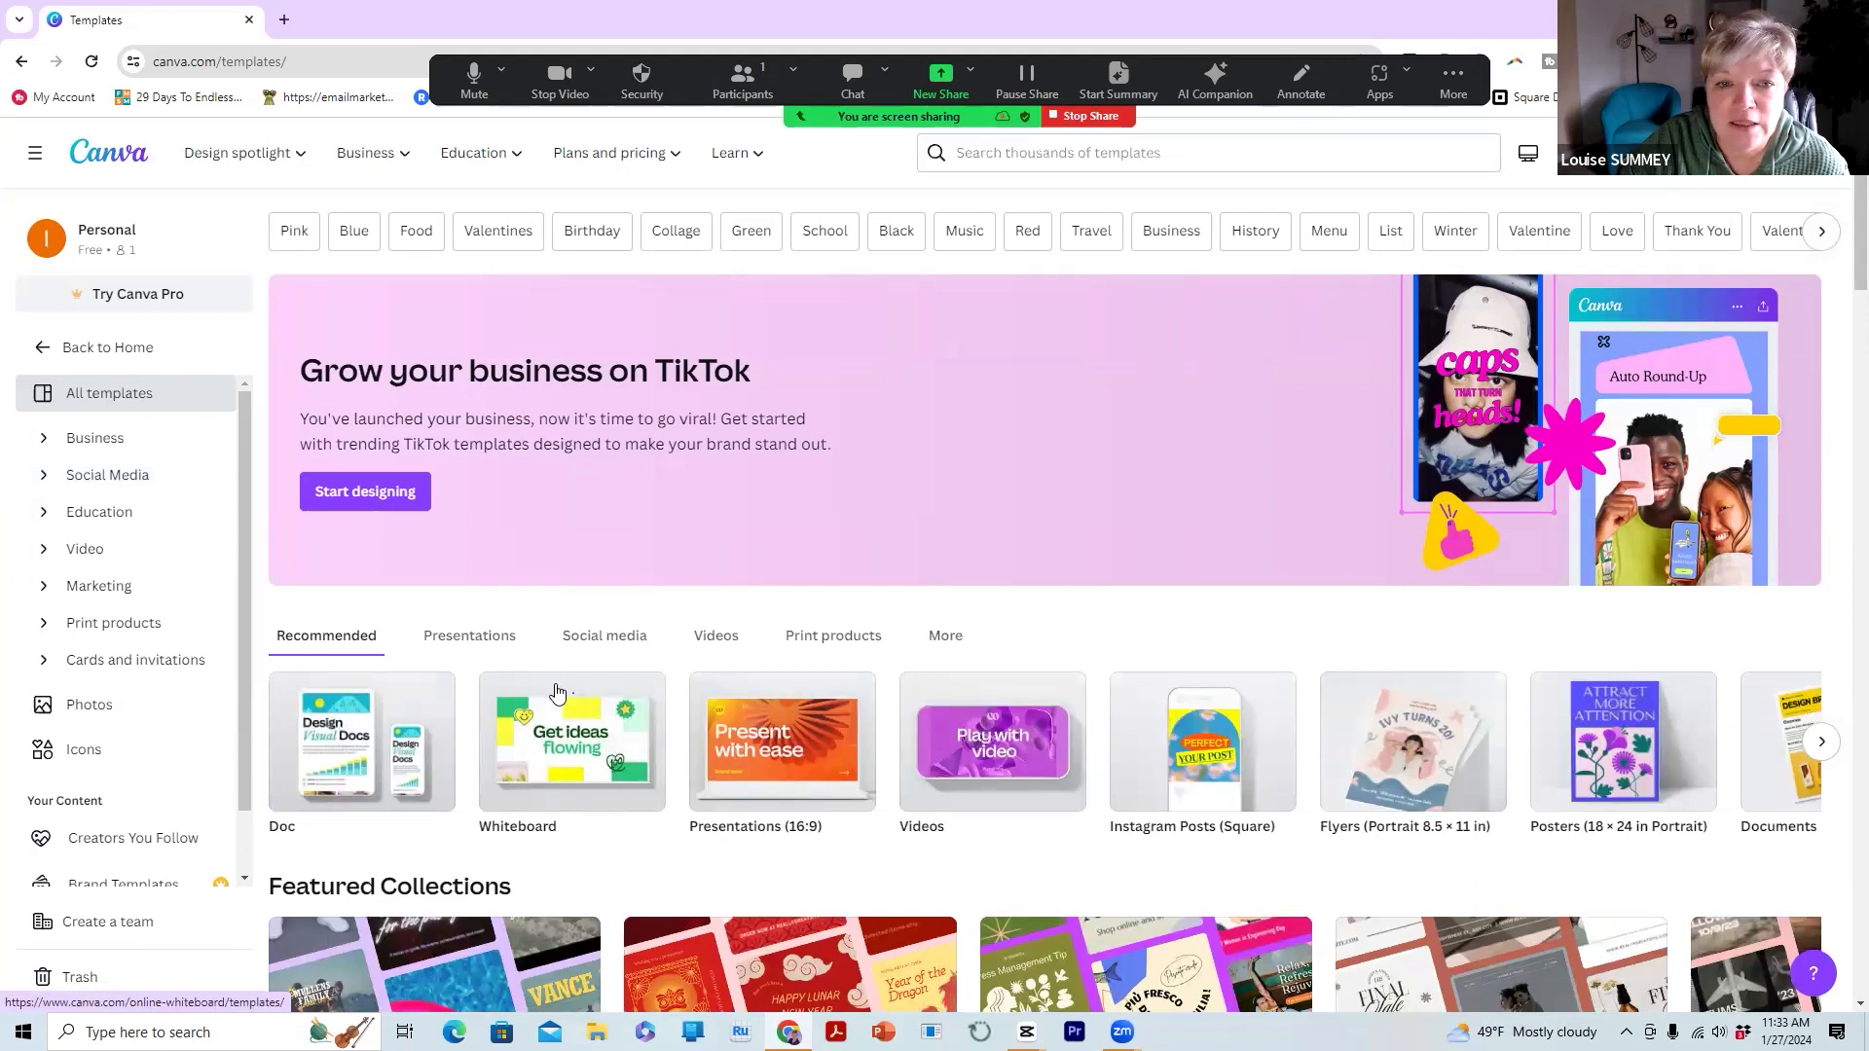
pyautogui.scroll(-1, 558, 693)
pyautogui.scroll(-1, 558, 693)
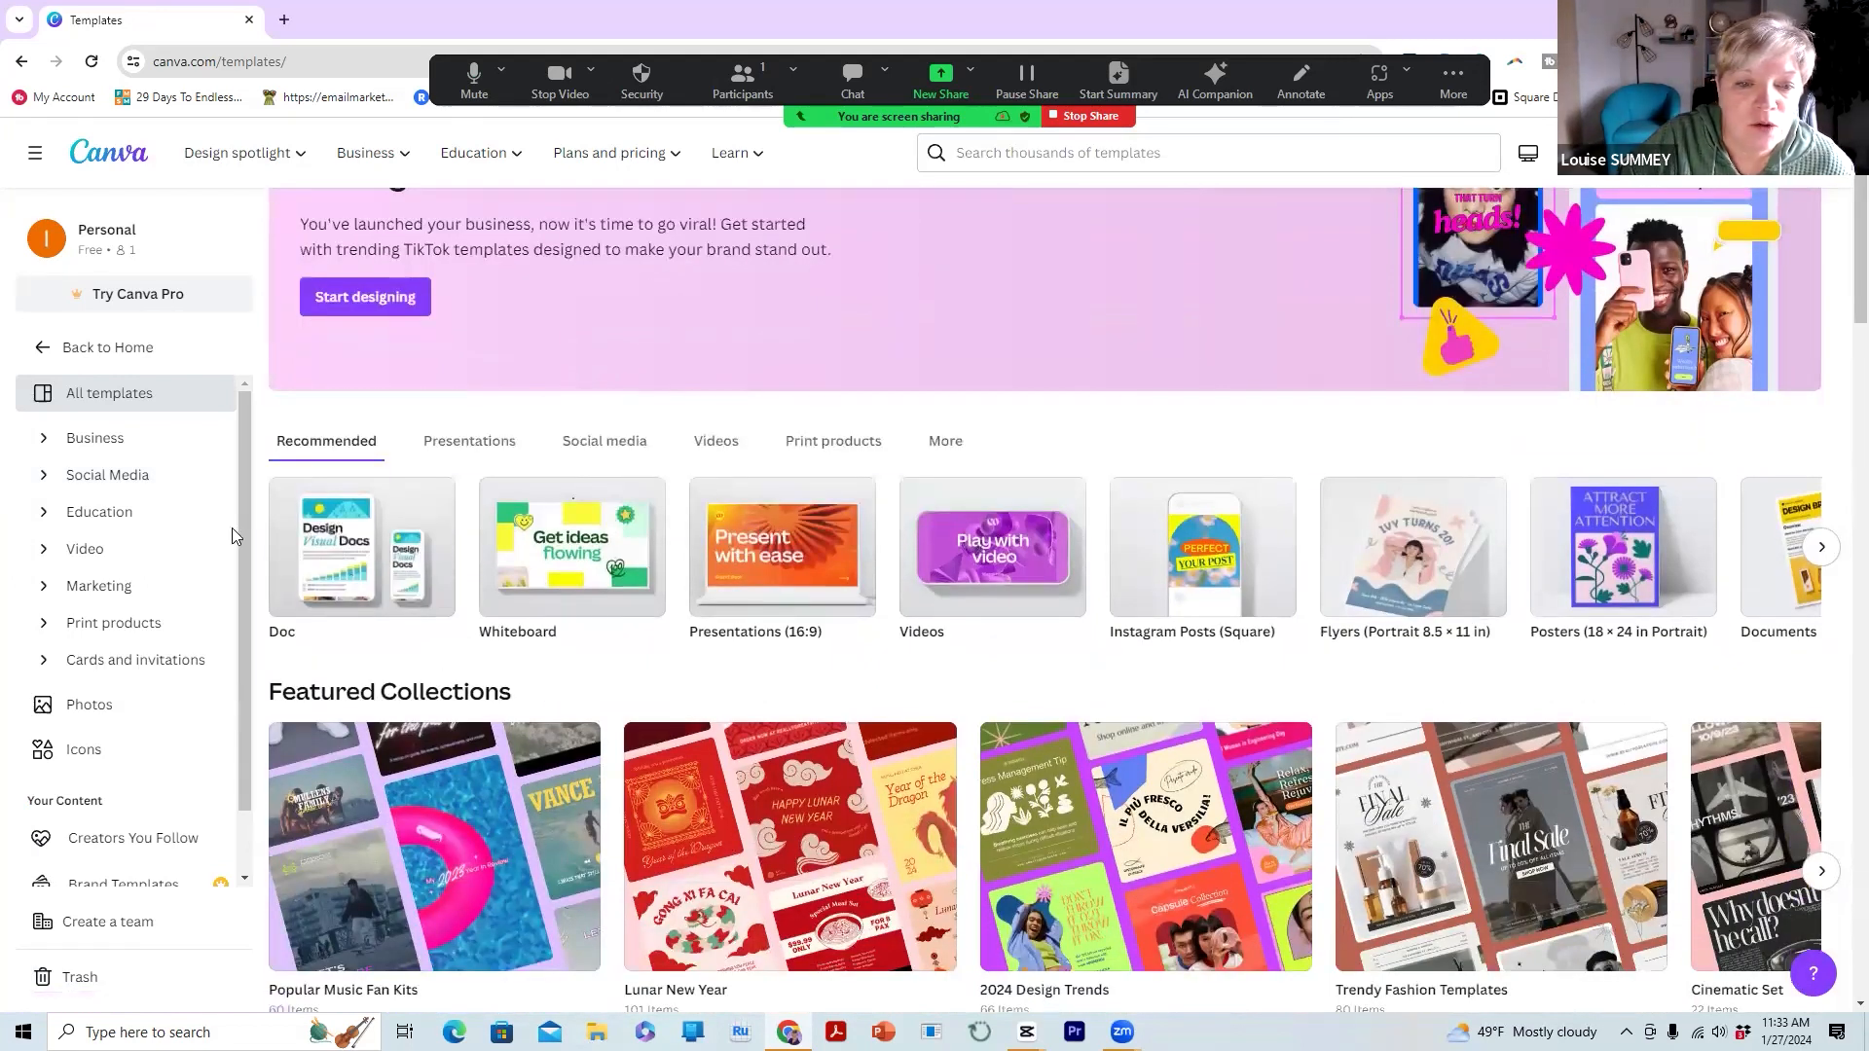
pyautogui.click(134, 476)
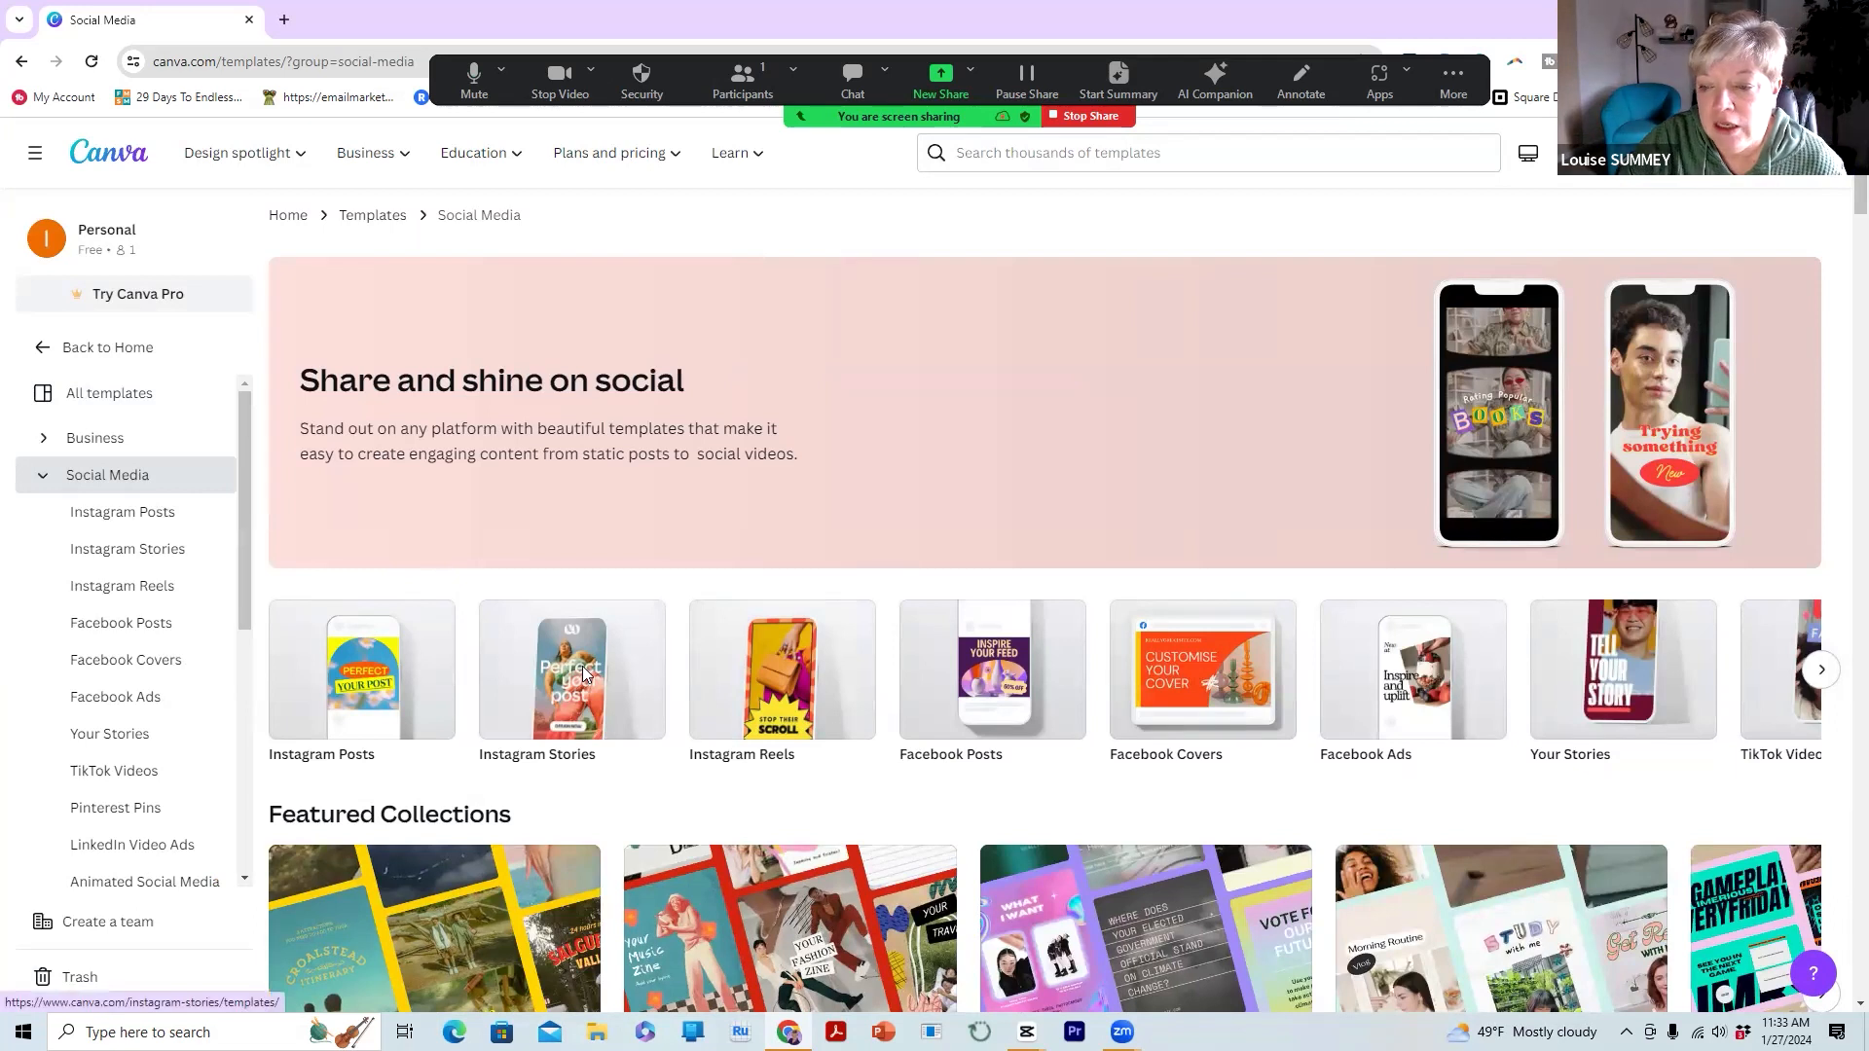
pyautogui.scroll(-2, 582, 668)
pyautogui.scroll(-1, 582, 670)
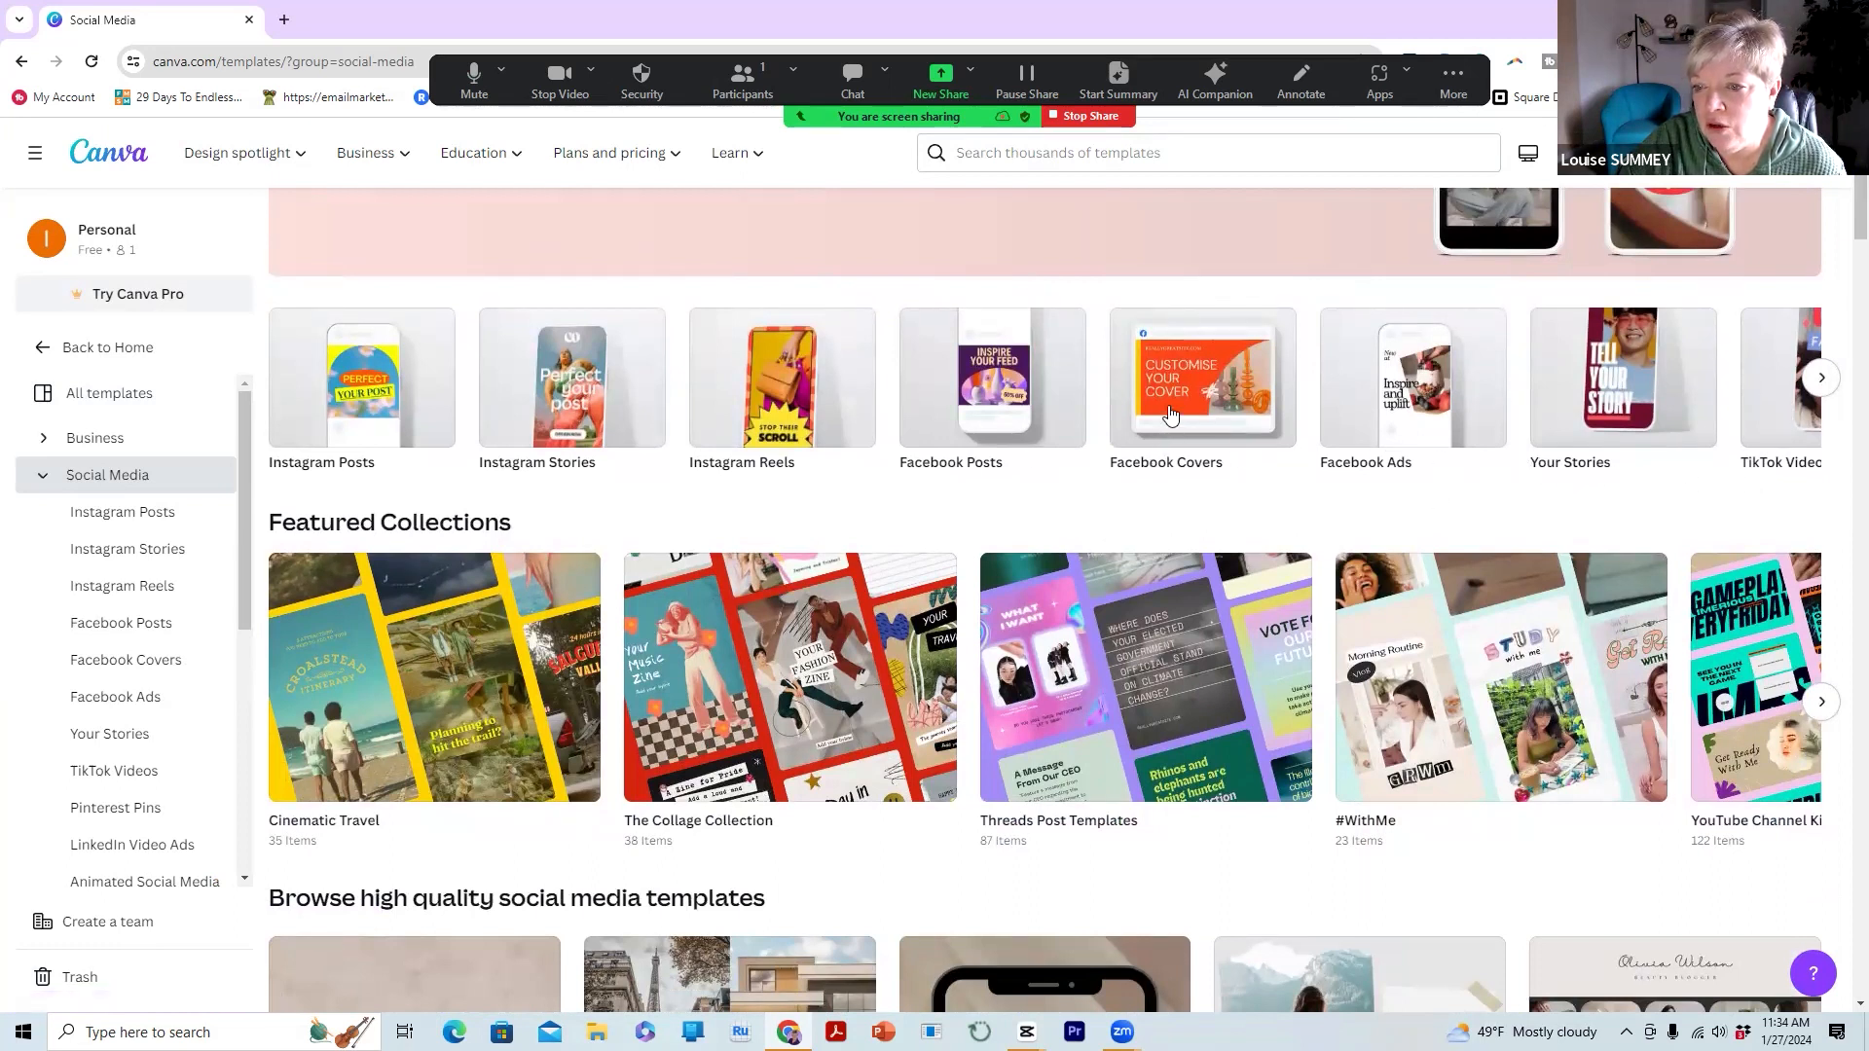
pyautogui.click(995, 374)
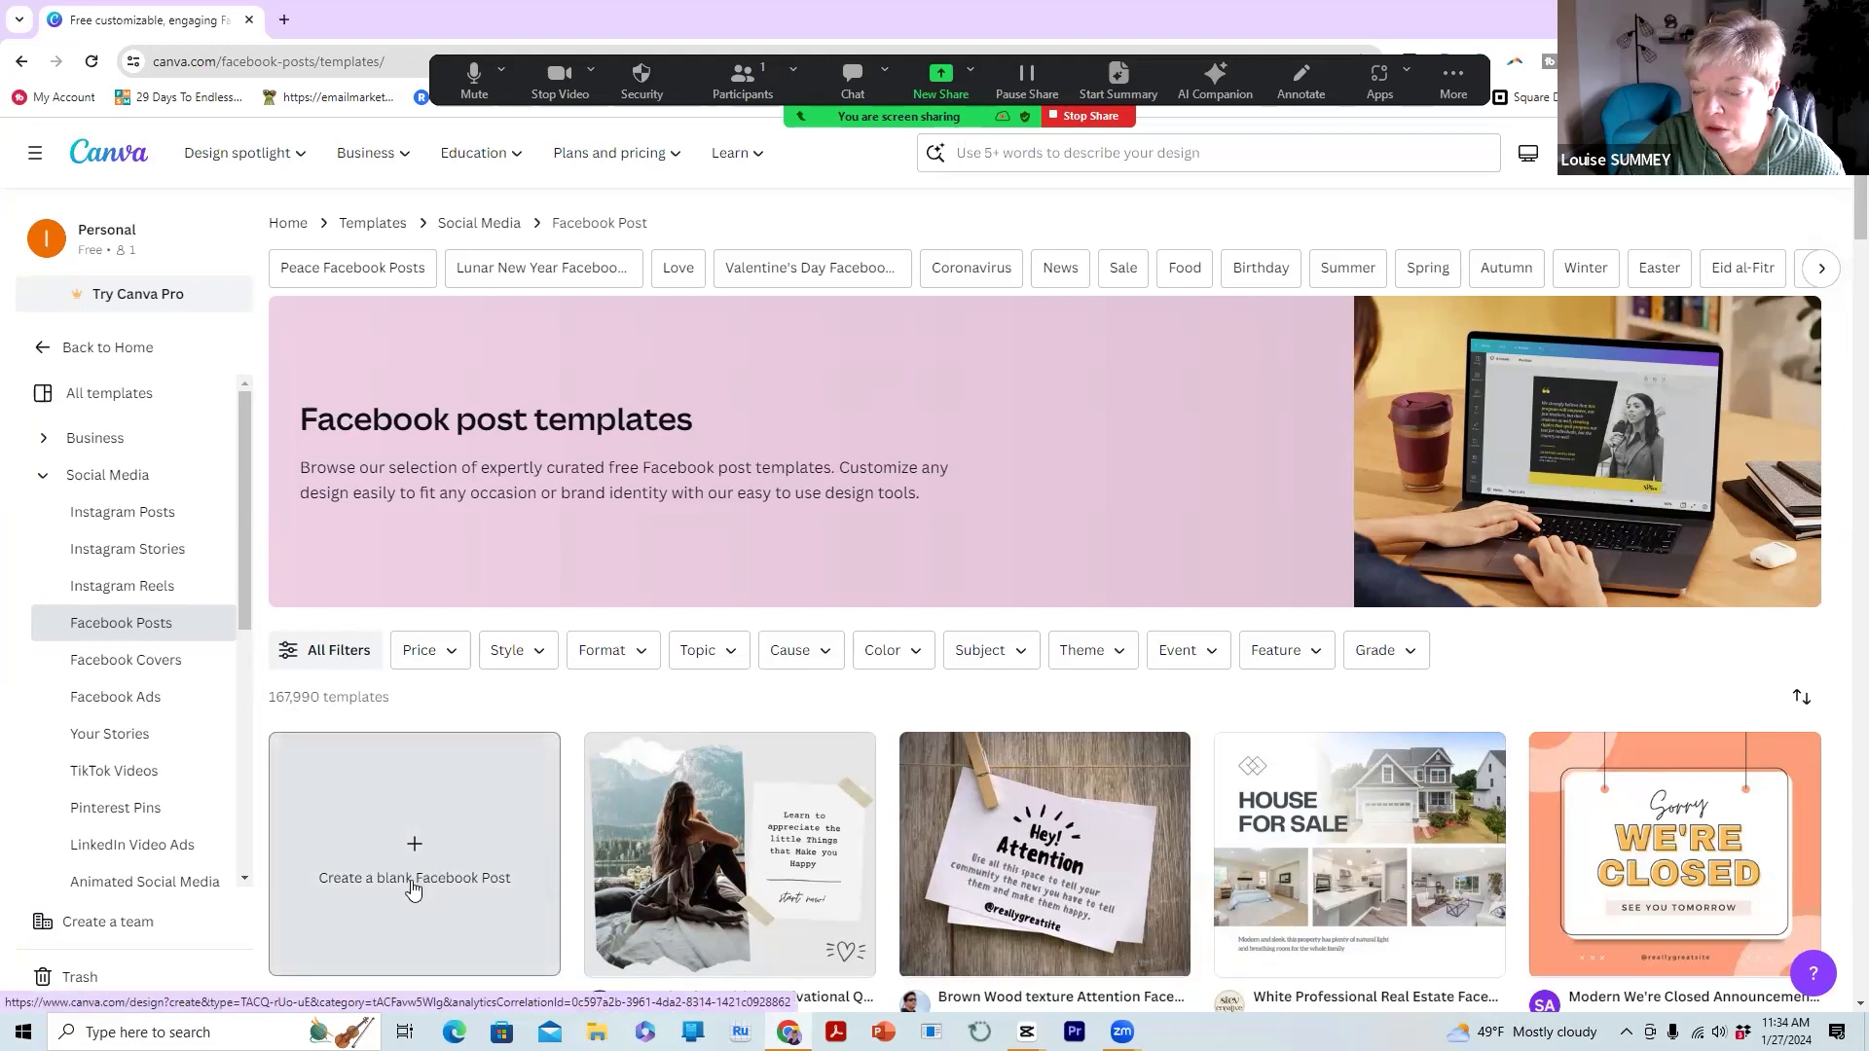
# Look through the Facebook post templates, then create a blank Facebook post
pyautogui.scroll(-3, 759, 893)
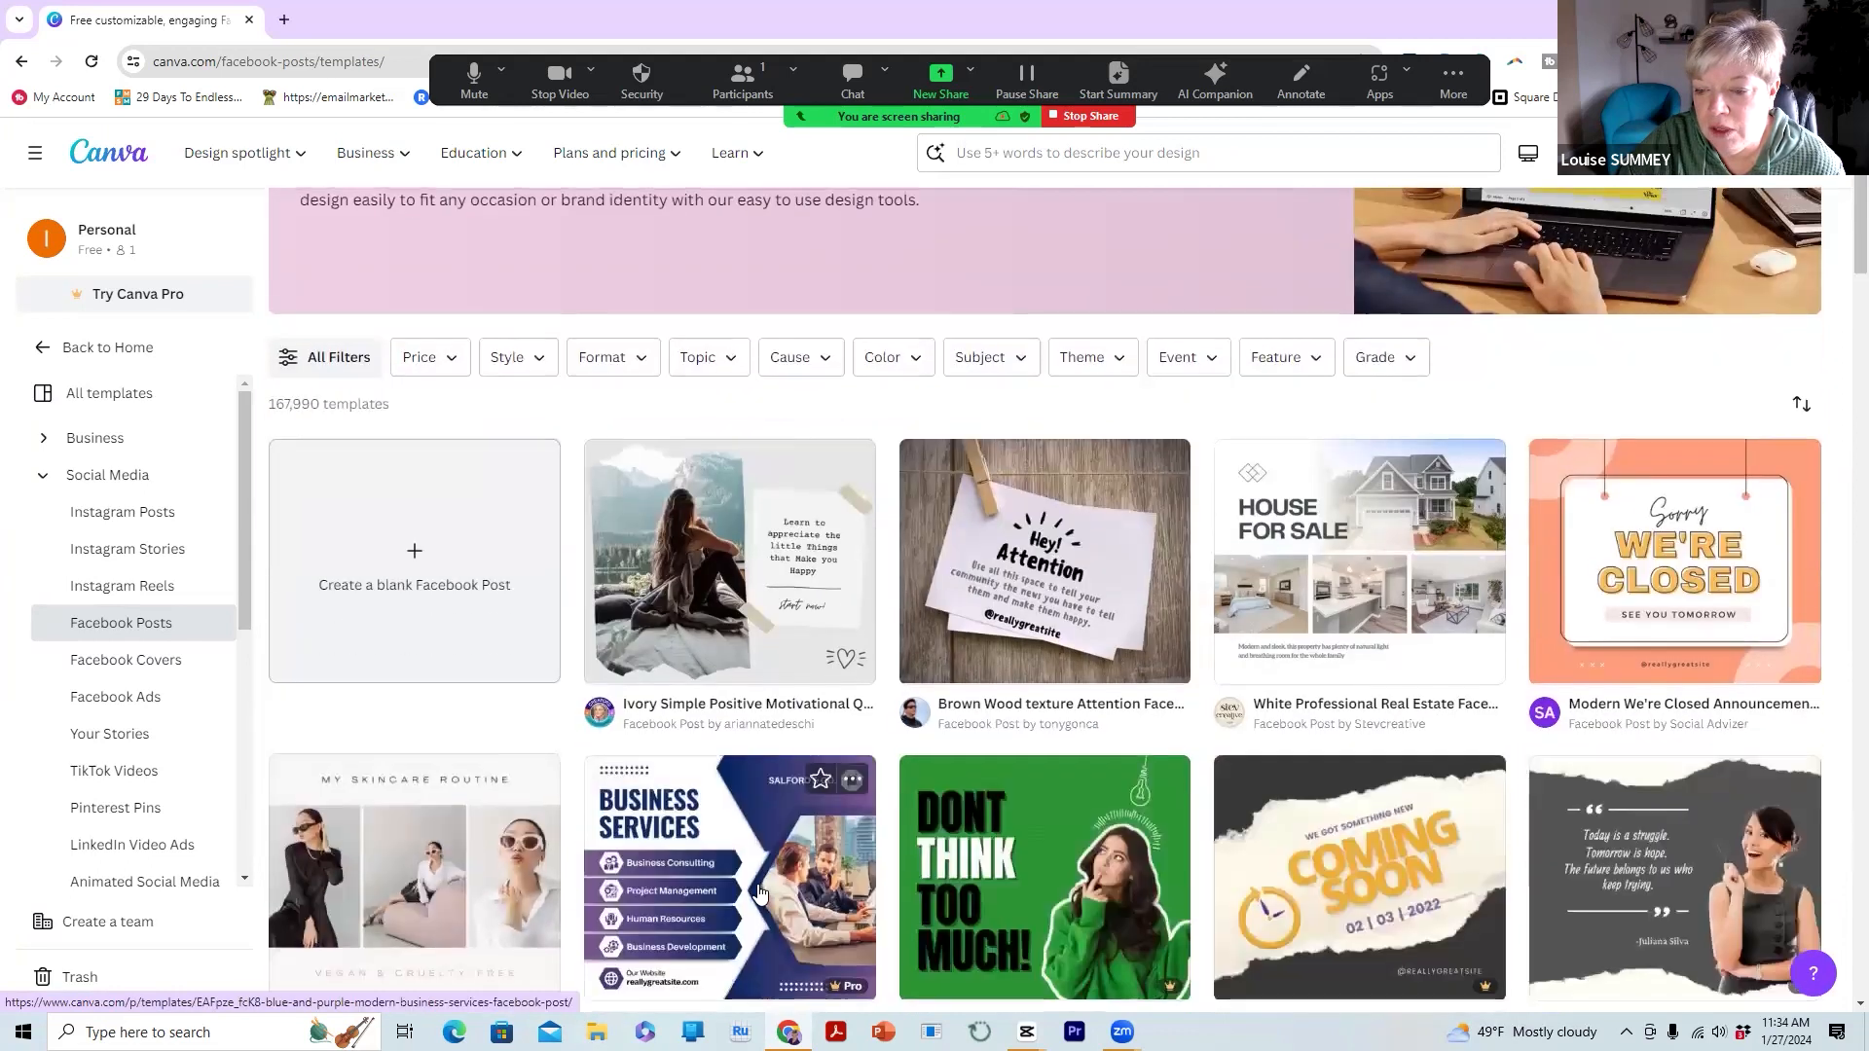
pyautogui.scroll(-4, 759, 892)
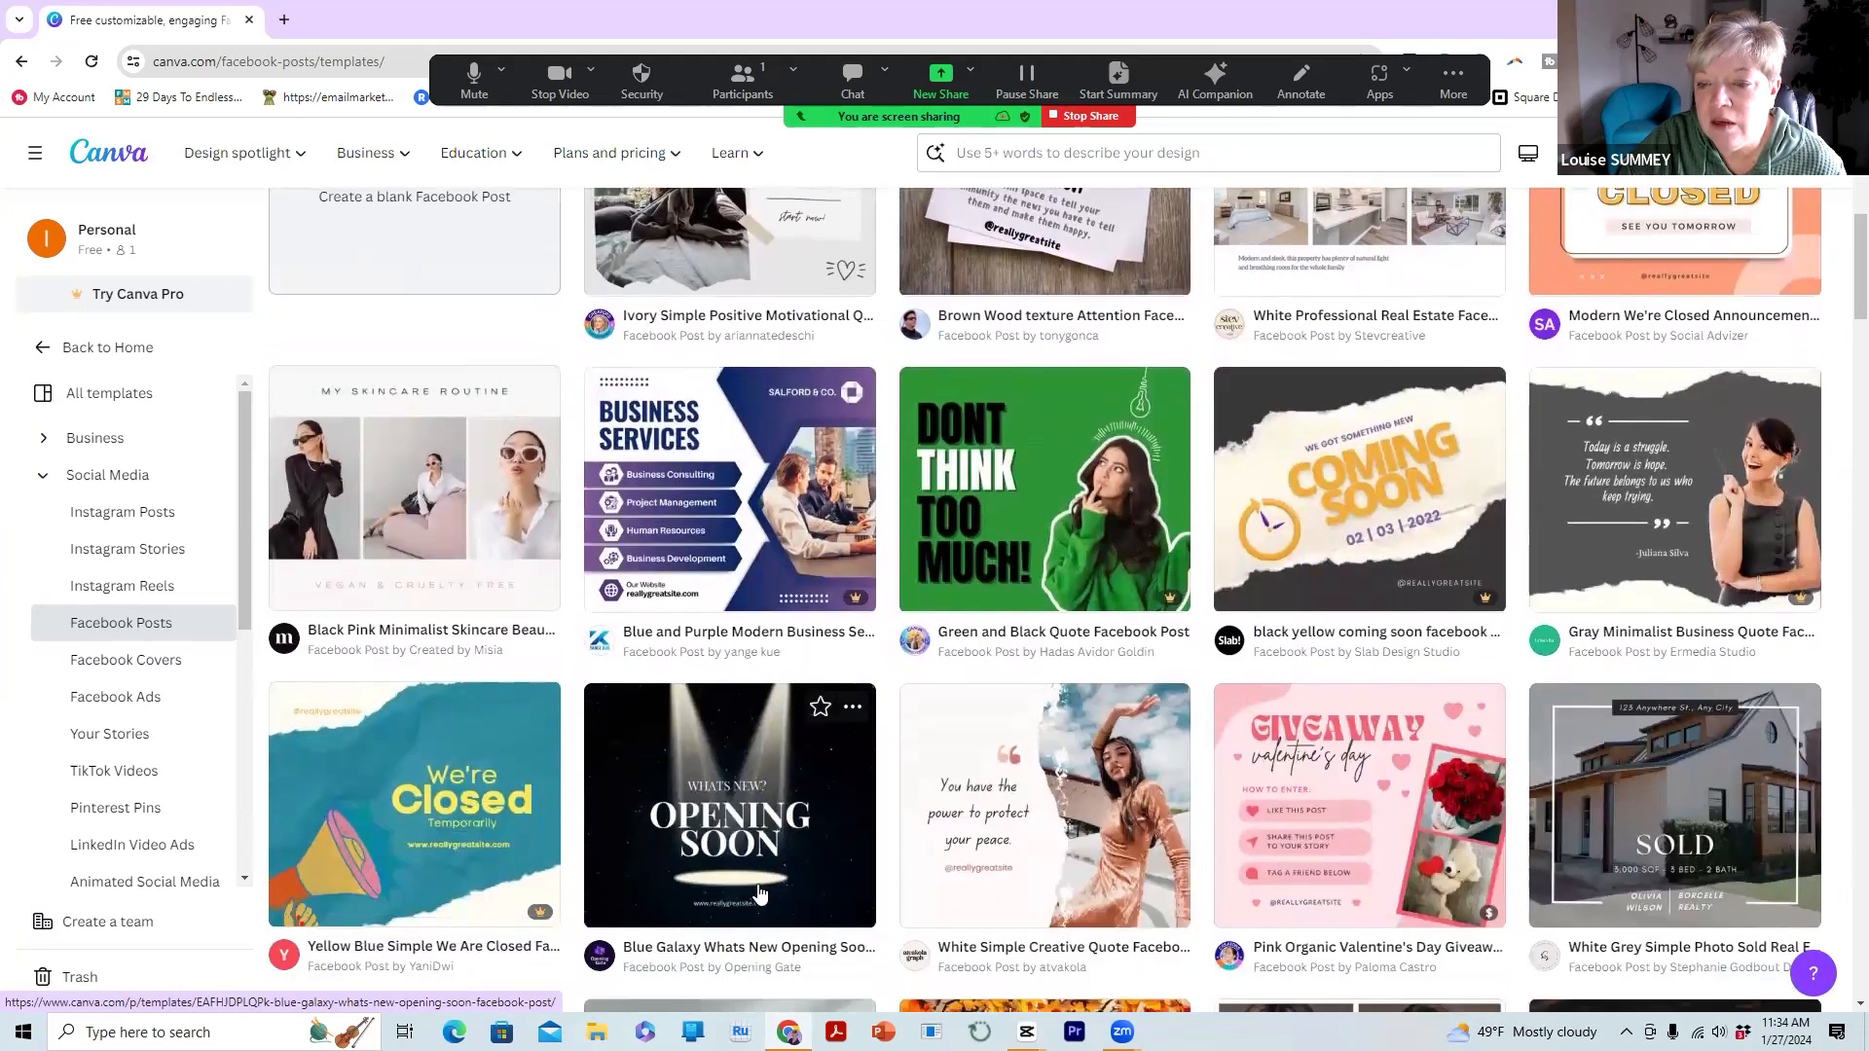
pyautogui.scroll(-2, 760, 893)
pyautogui.scroll(-2, 759, 892)
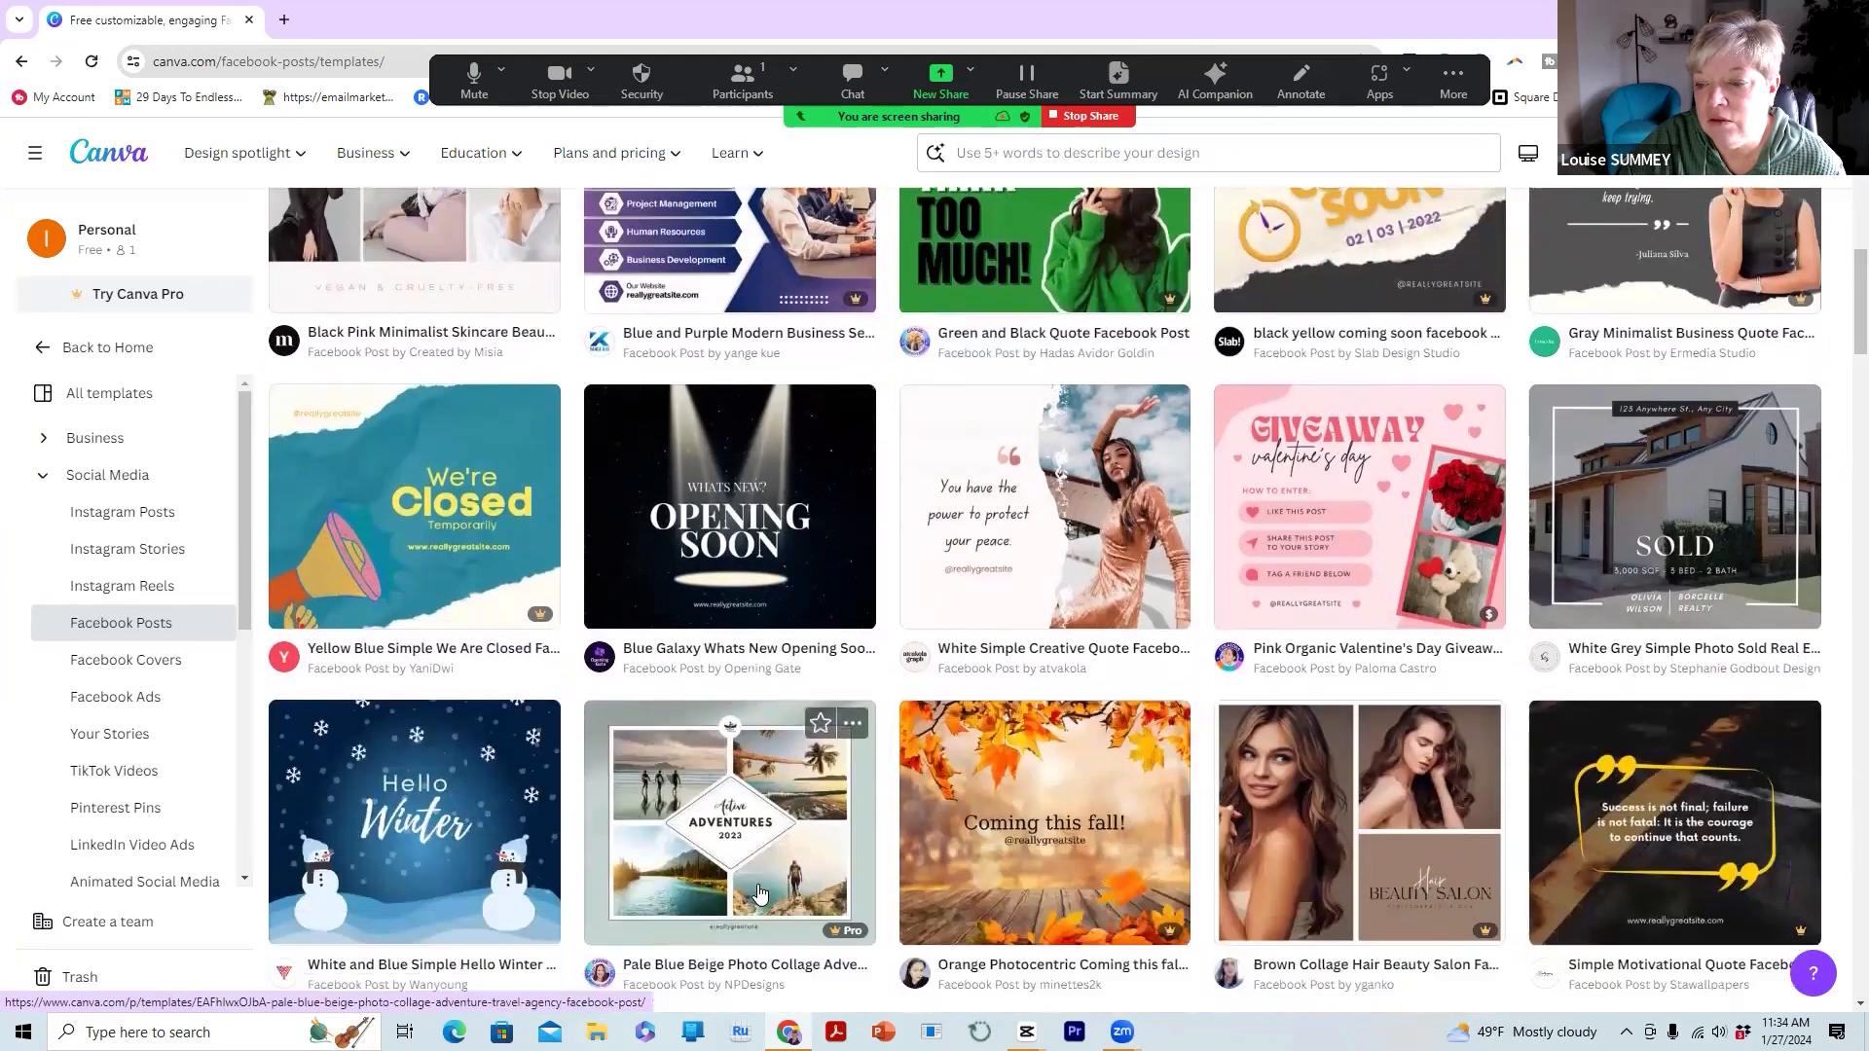
pyautogui.scroll(-4, 759, 893)
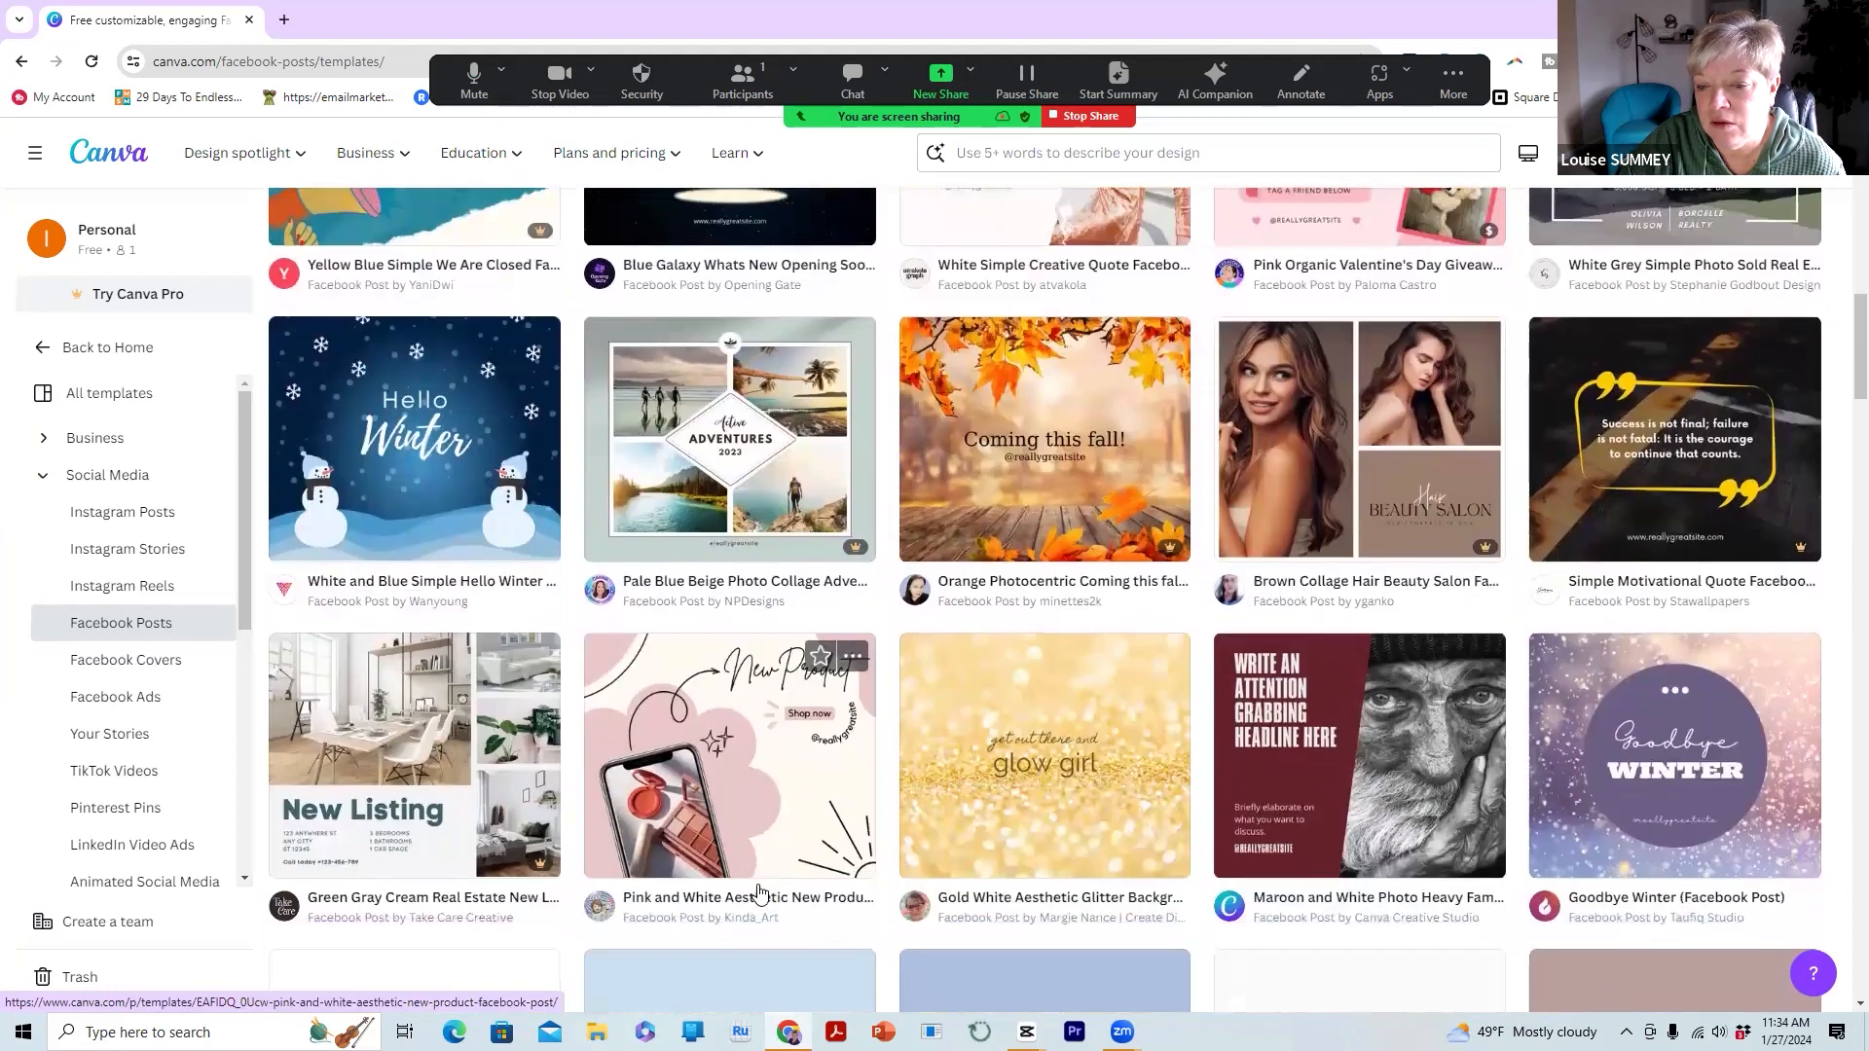
pyautogui.scroll(-3, 759, 893)
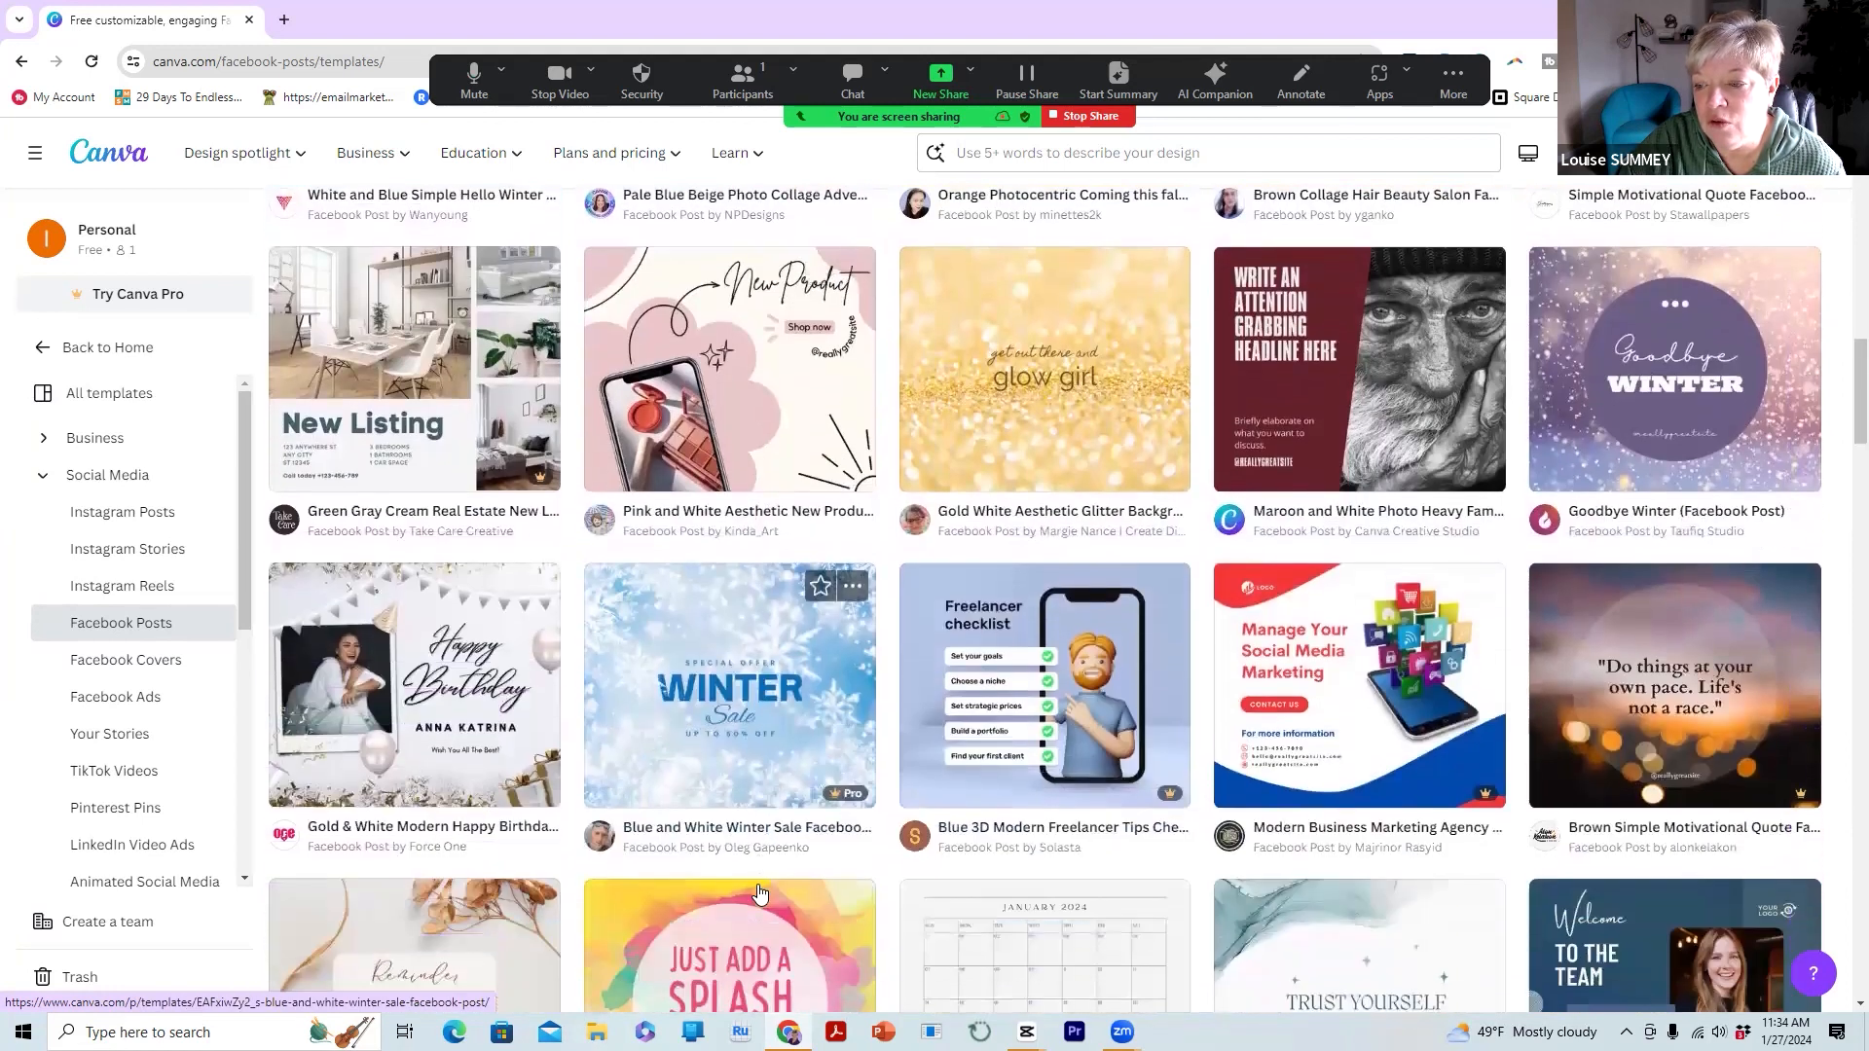
pyautogui.scroll(-2, 759, 893)
pyautogui.scroll(9, 760, 893)
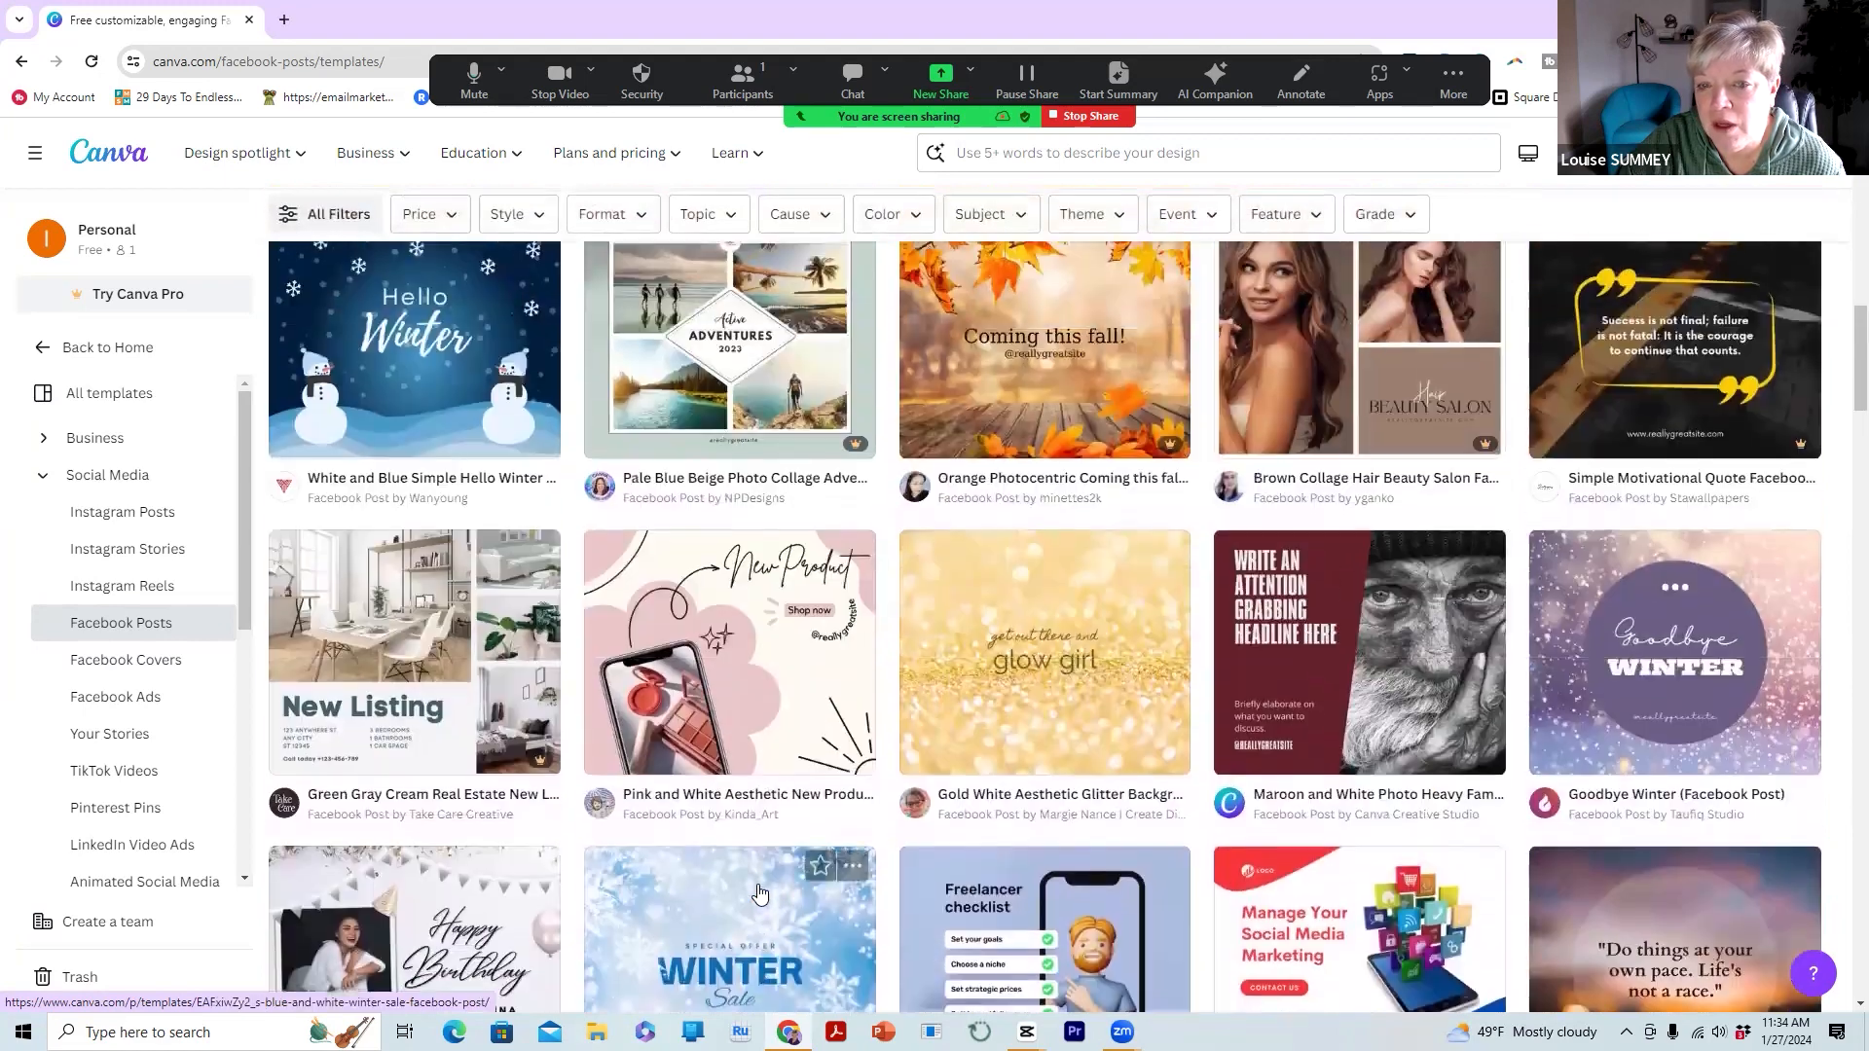
pyautogui.scroll(8, 759, 892)
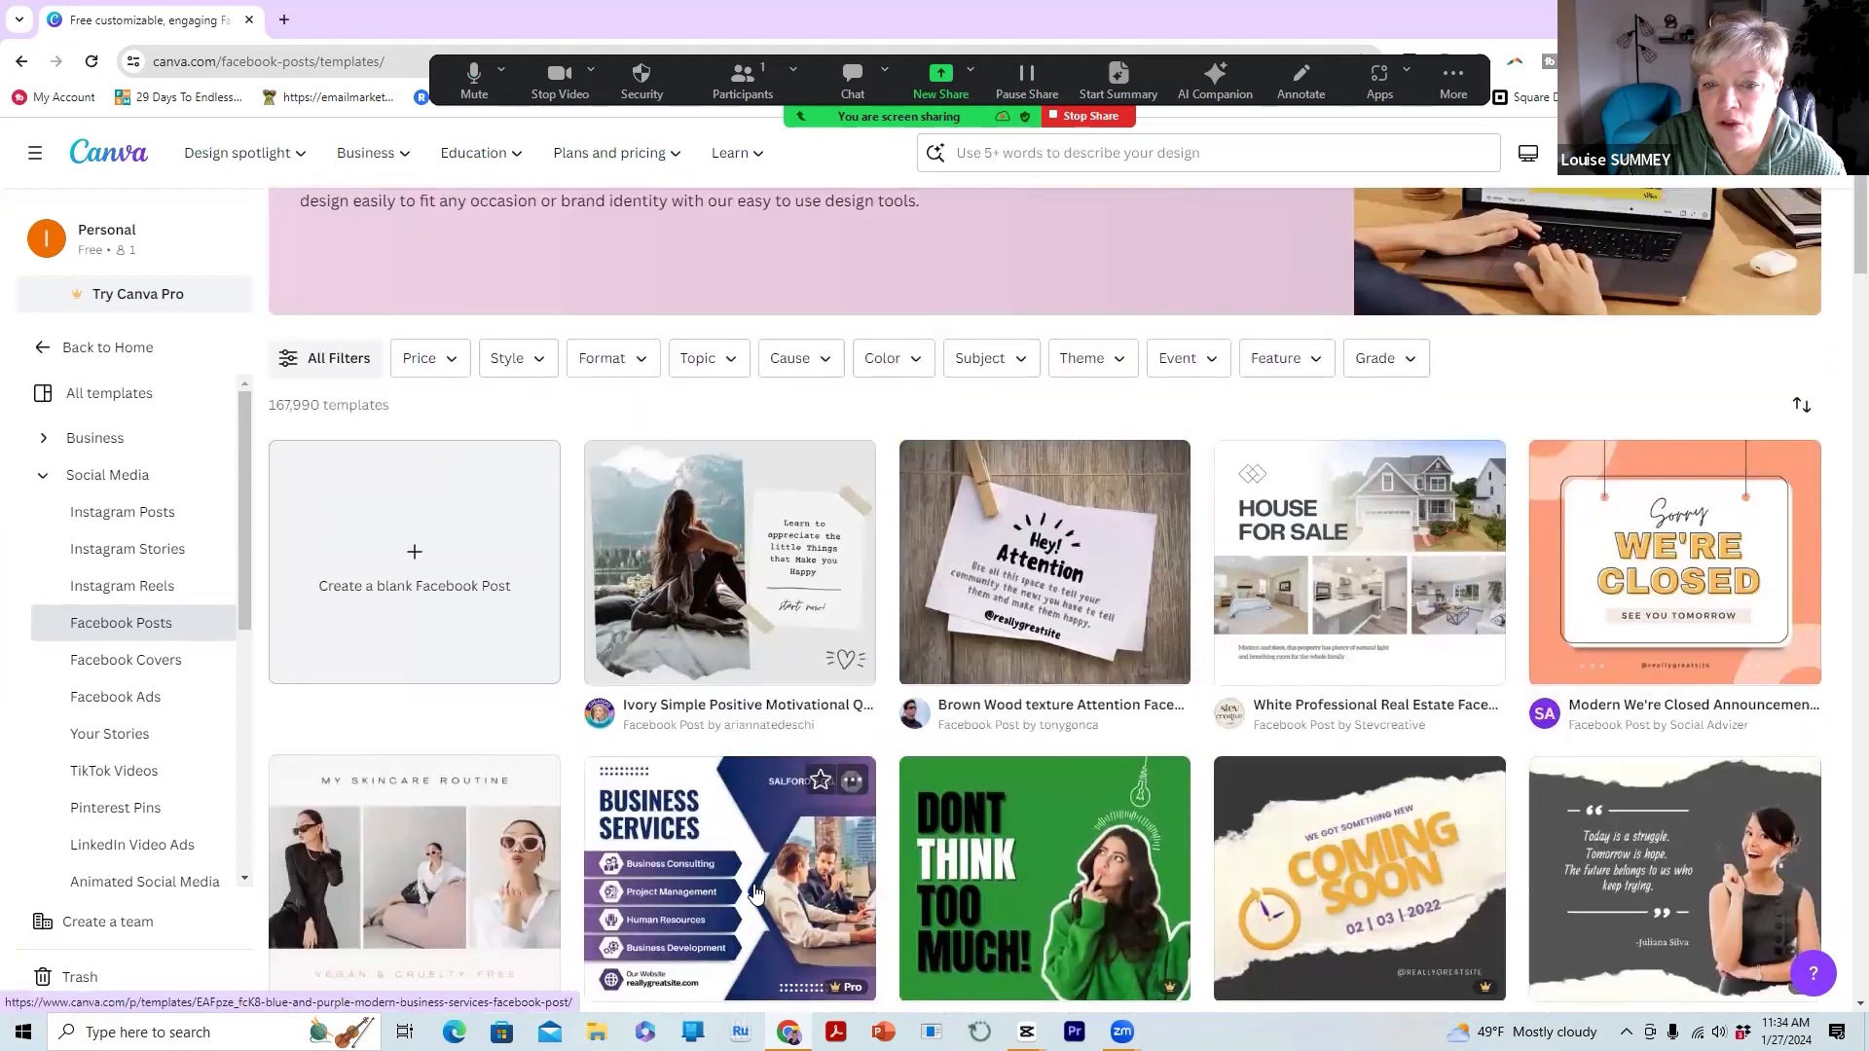
pyautogui.click(414, 595)
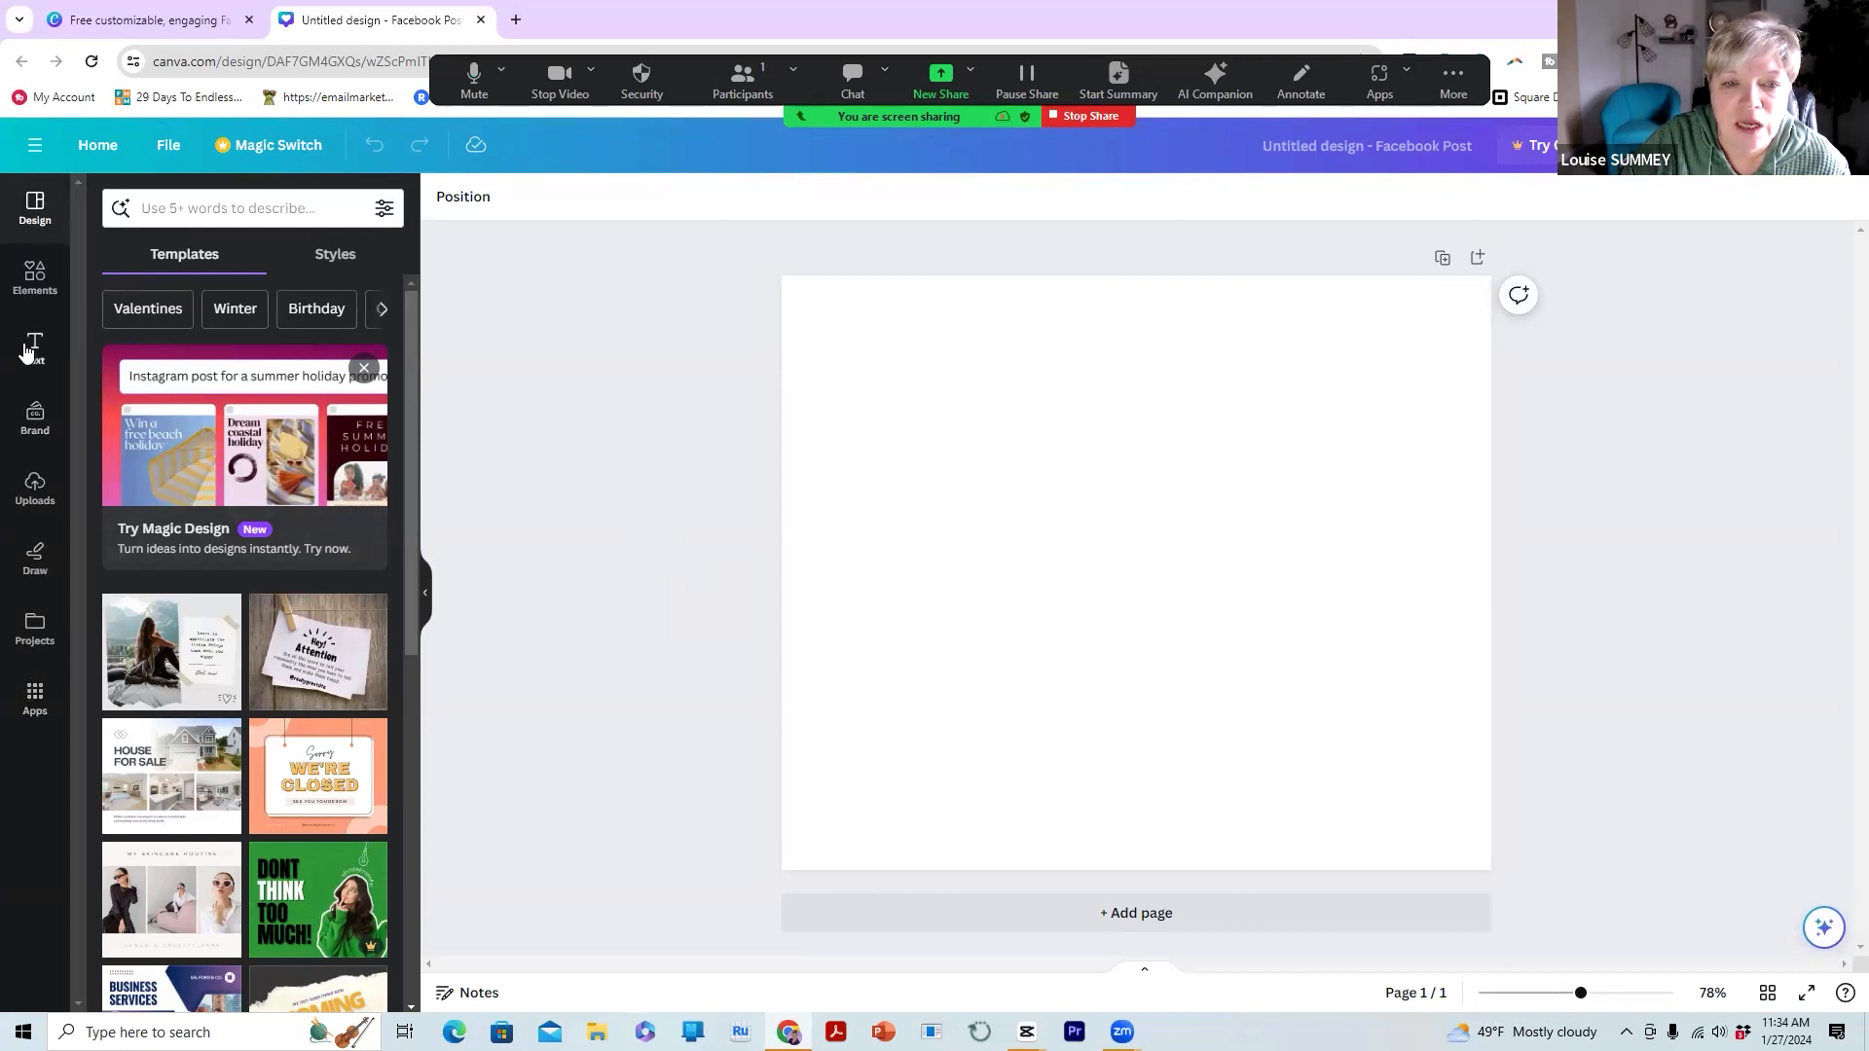
# Show the Uploads panel beside the blank Facebook post
pyautogui.click(35, 491)
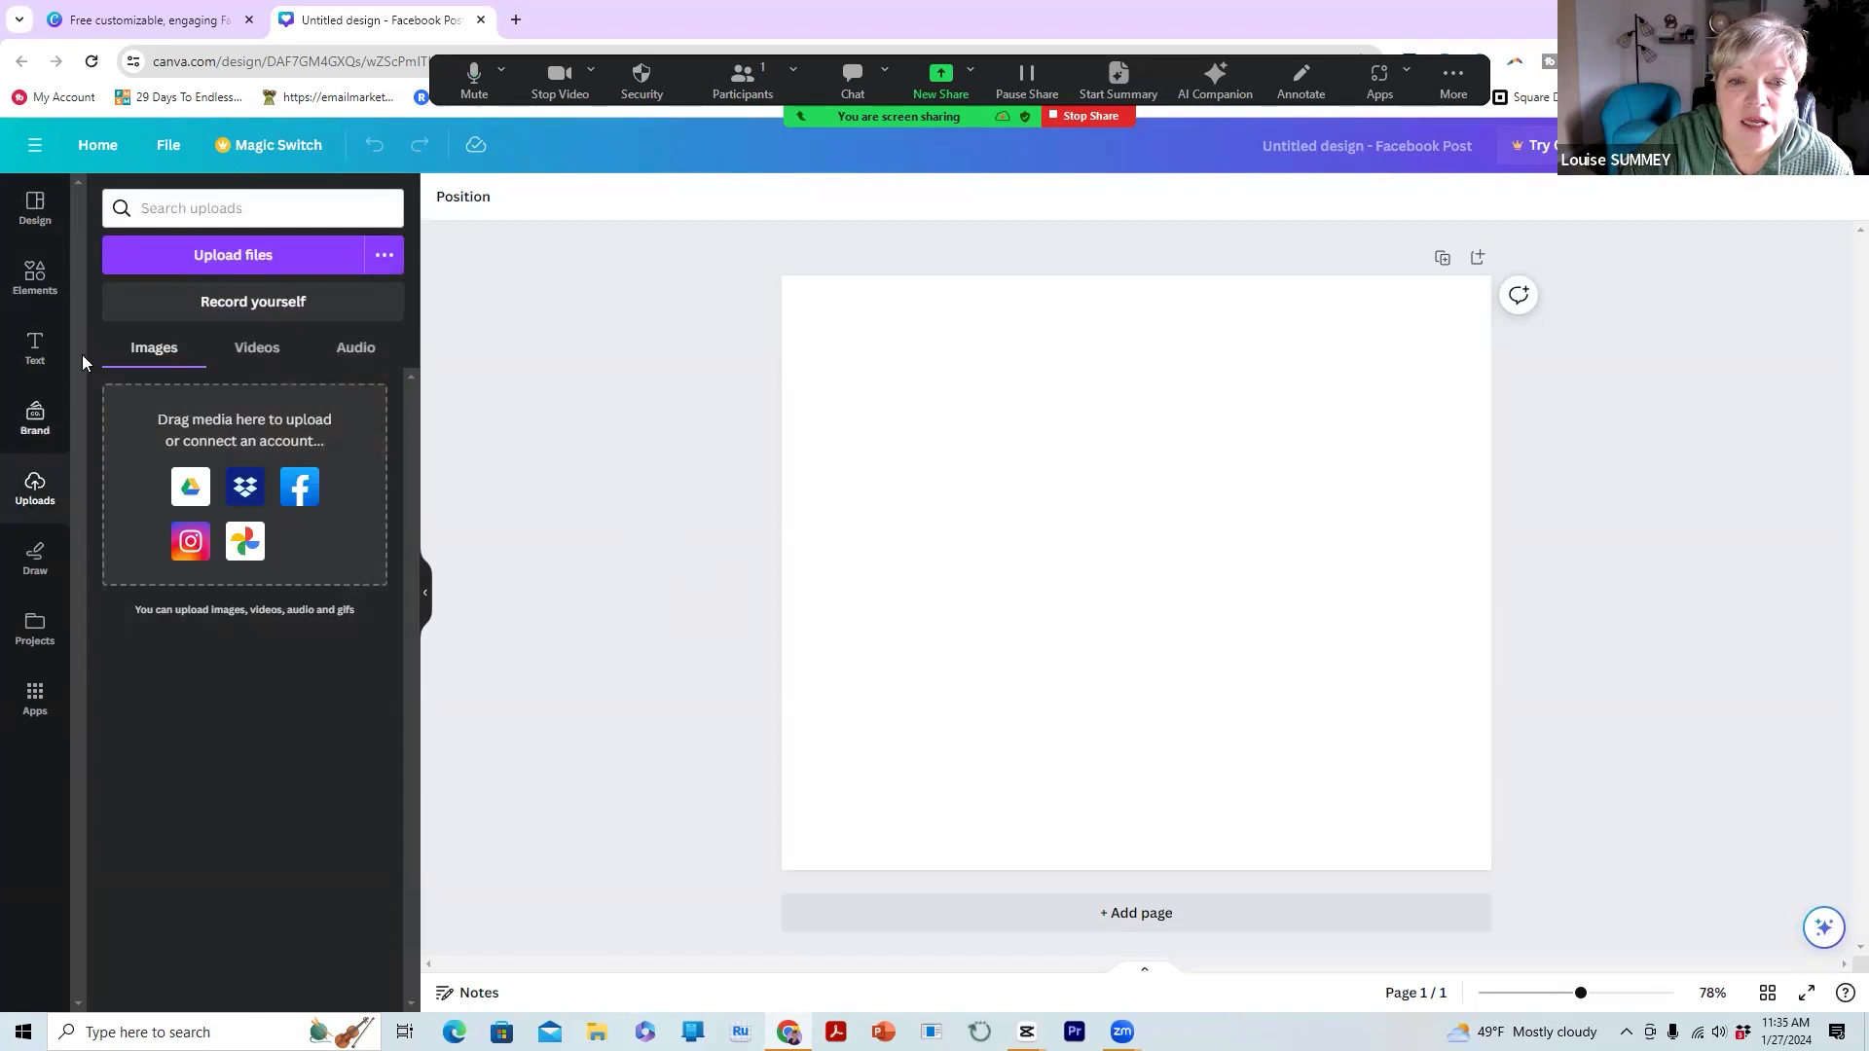
# Upload the green sea turtle photo from the computer and place it on the post
pyautogui.click(202, 258)
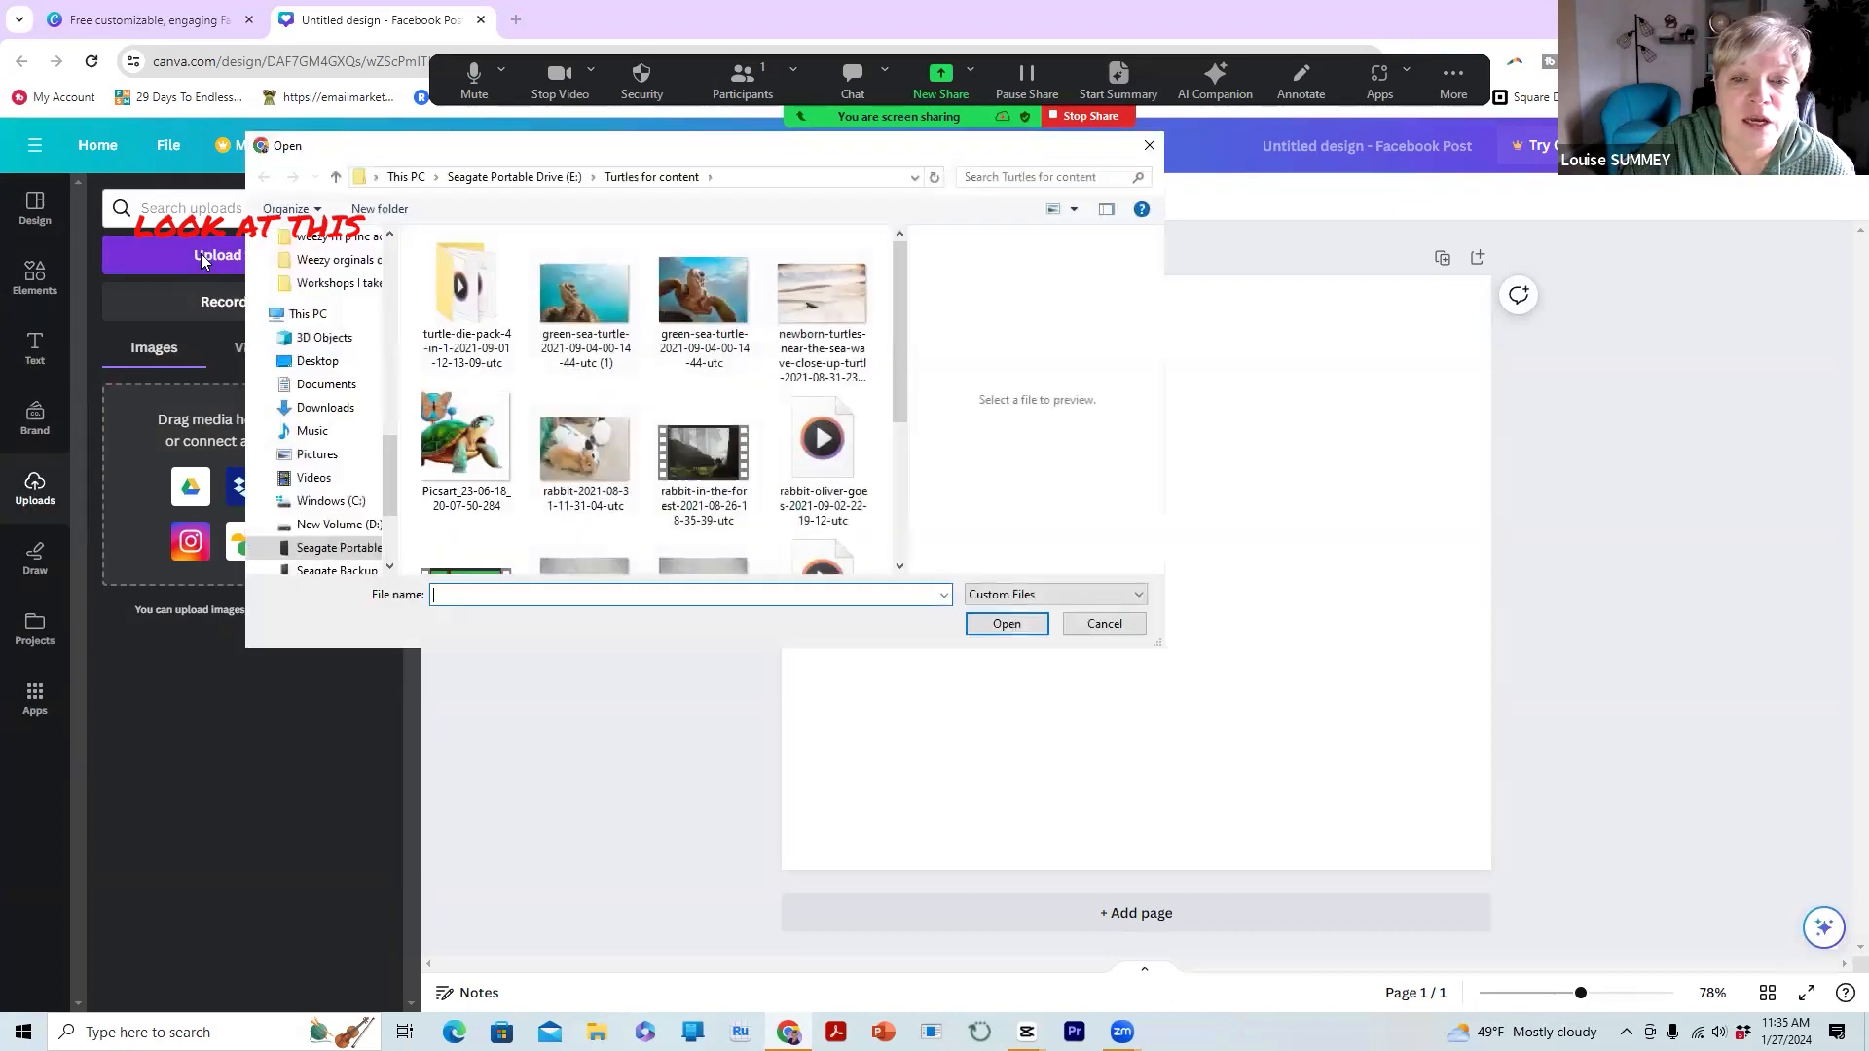
pyautogui.click(700, 304)
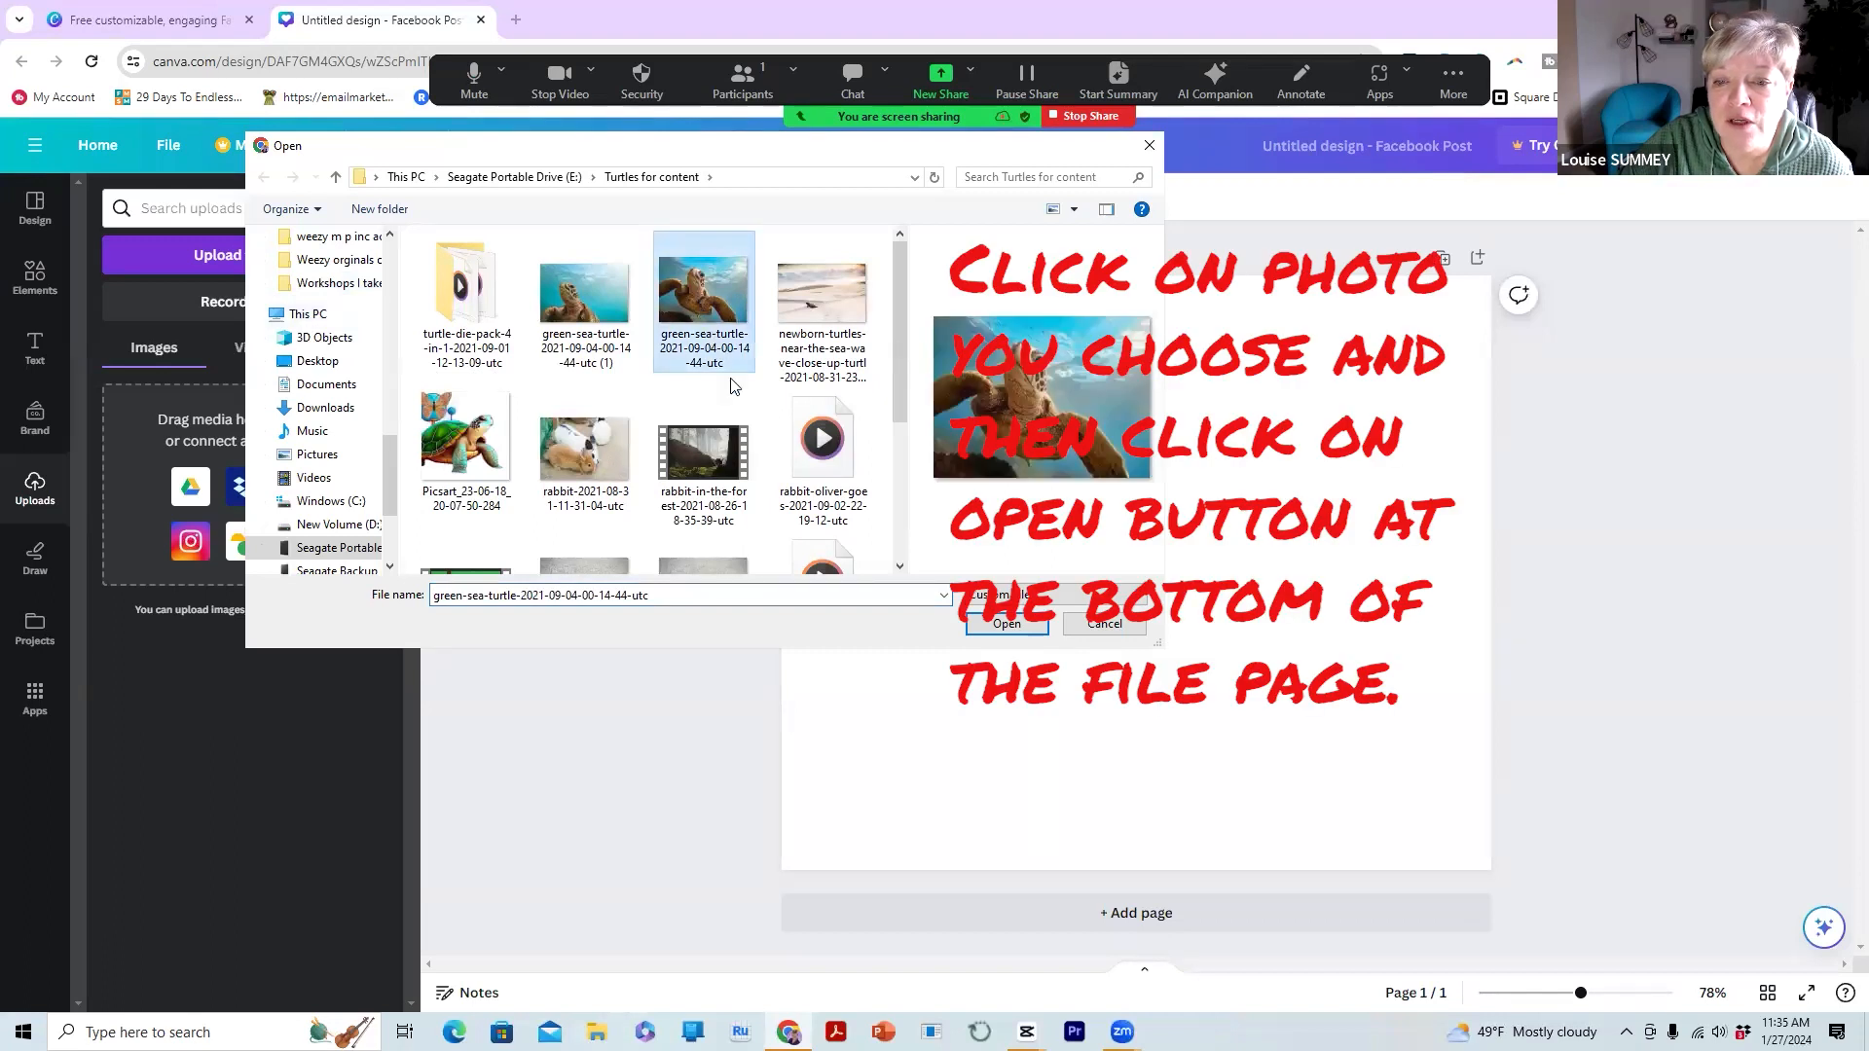
pyautogui.click(1005, 625)
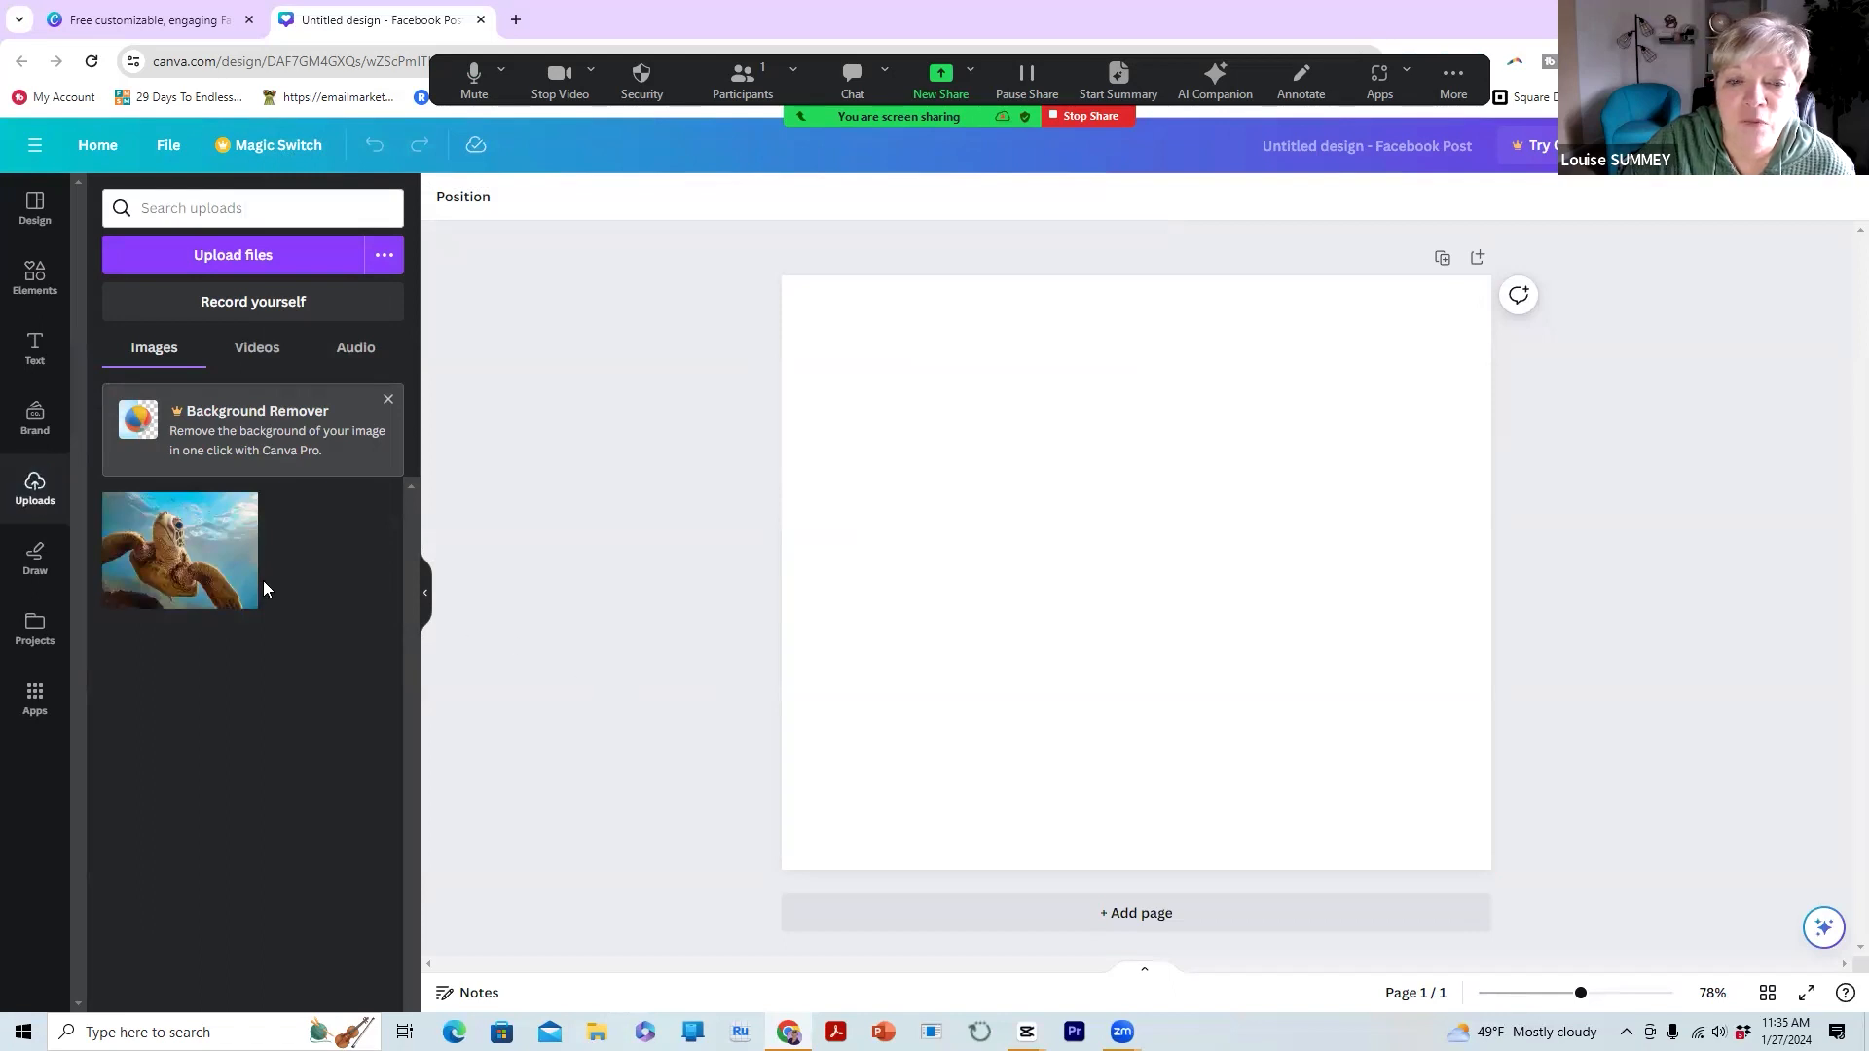
pyautogui.click(156, 570)
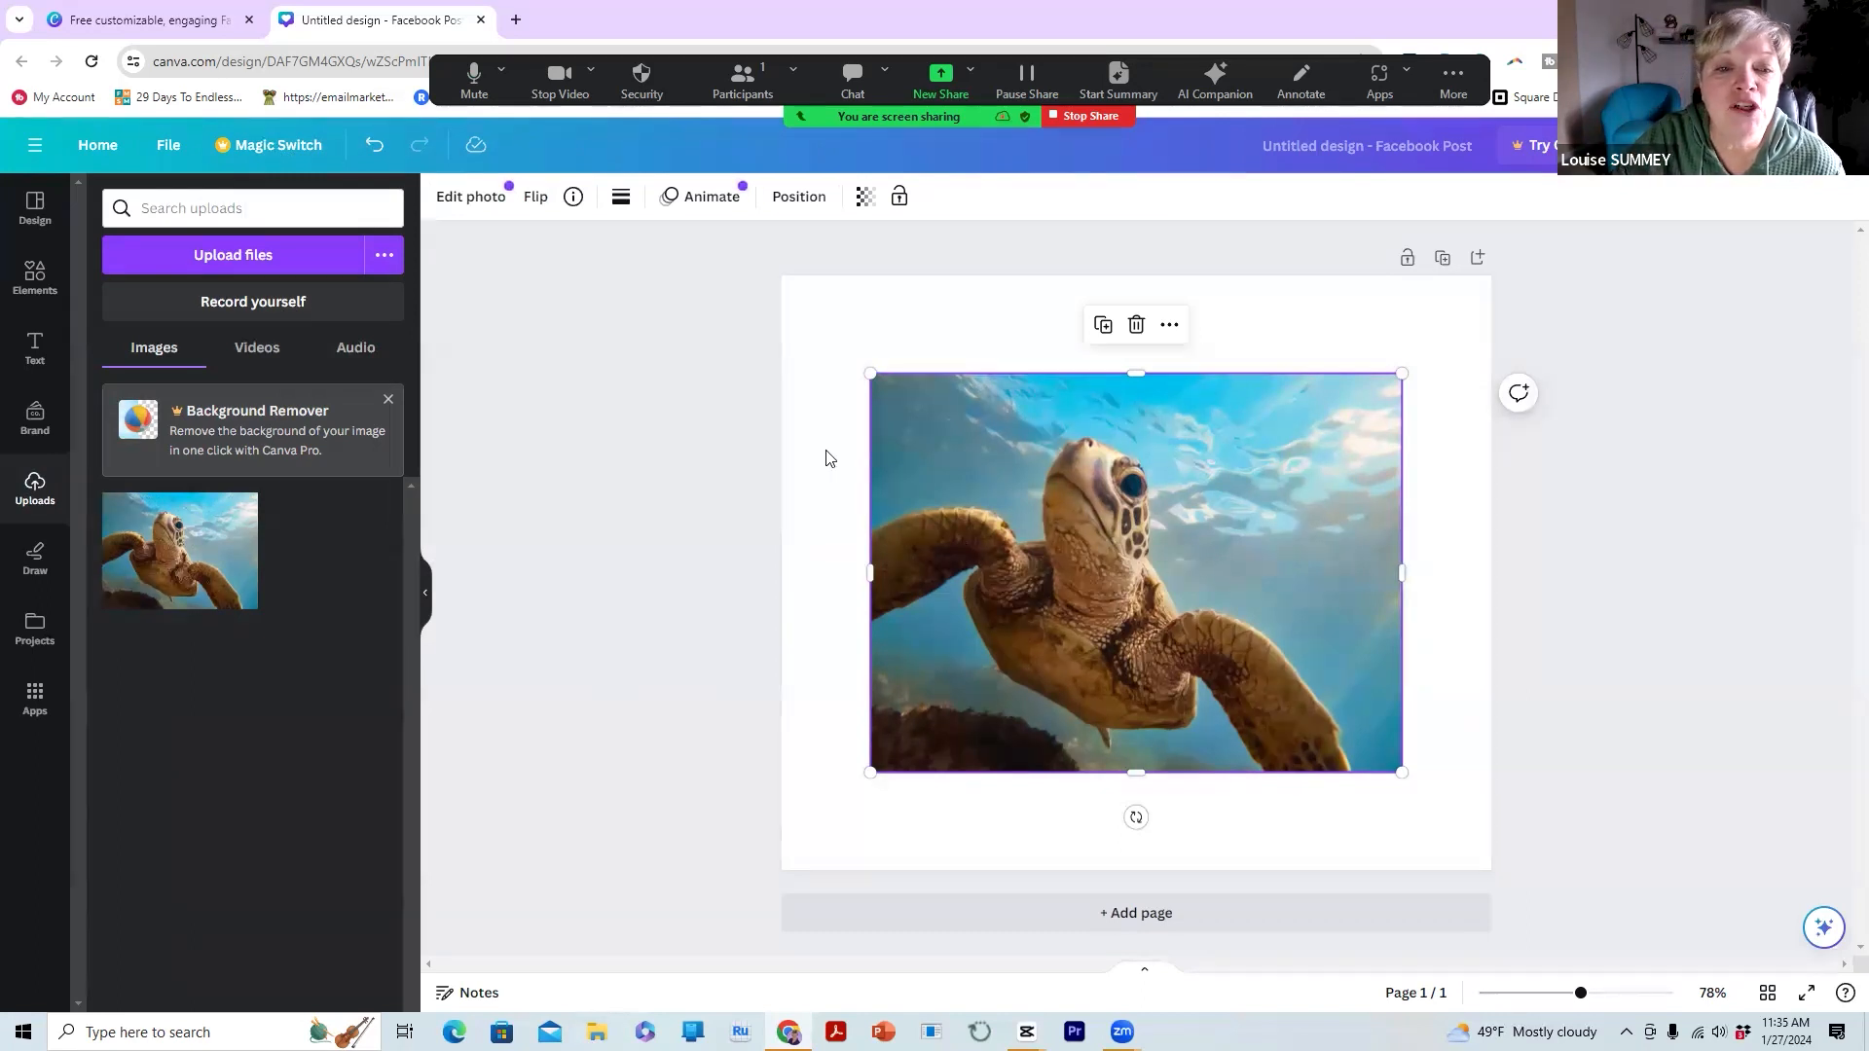
pyautogui.click(34, 353)
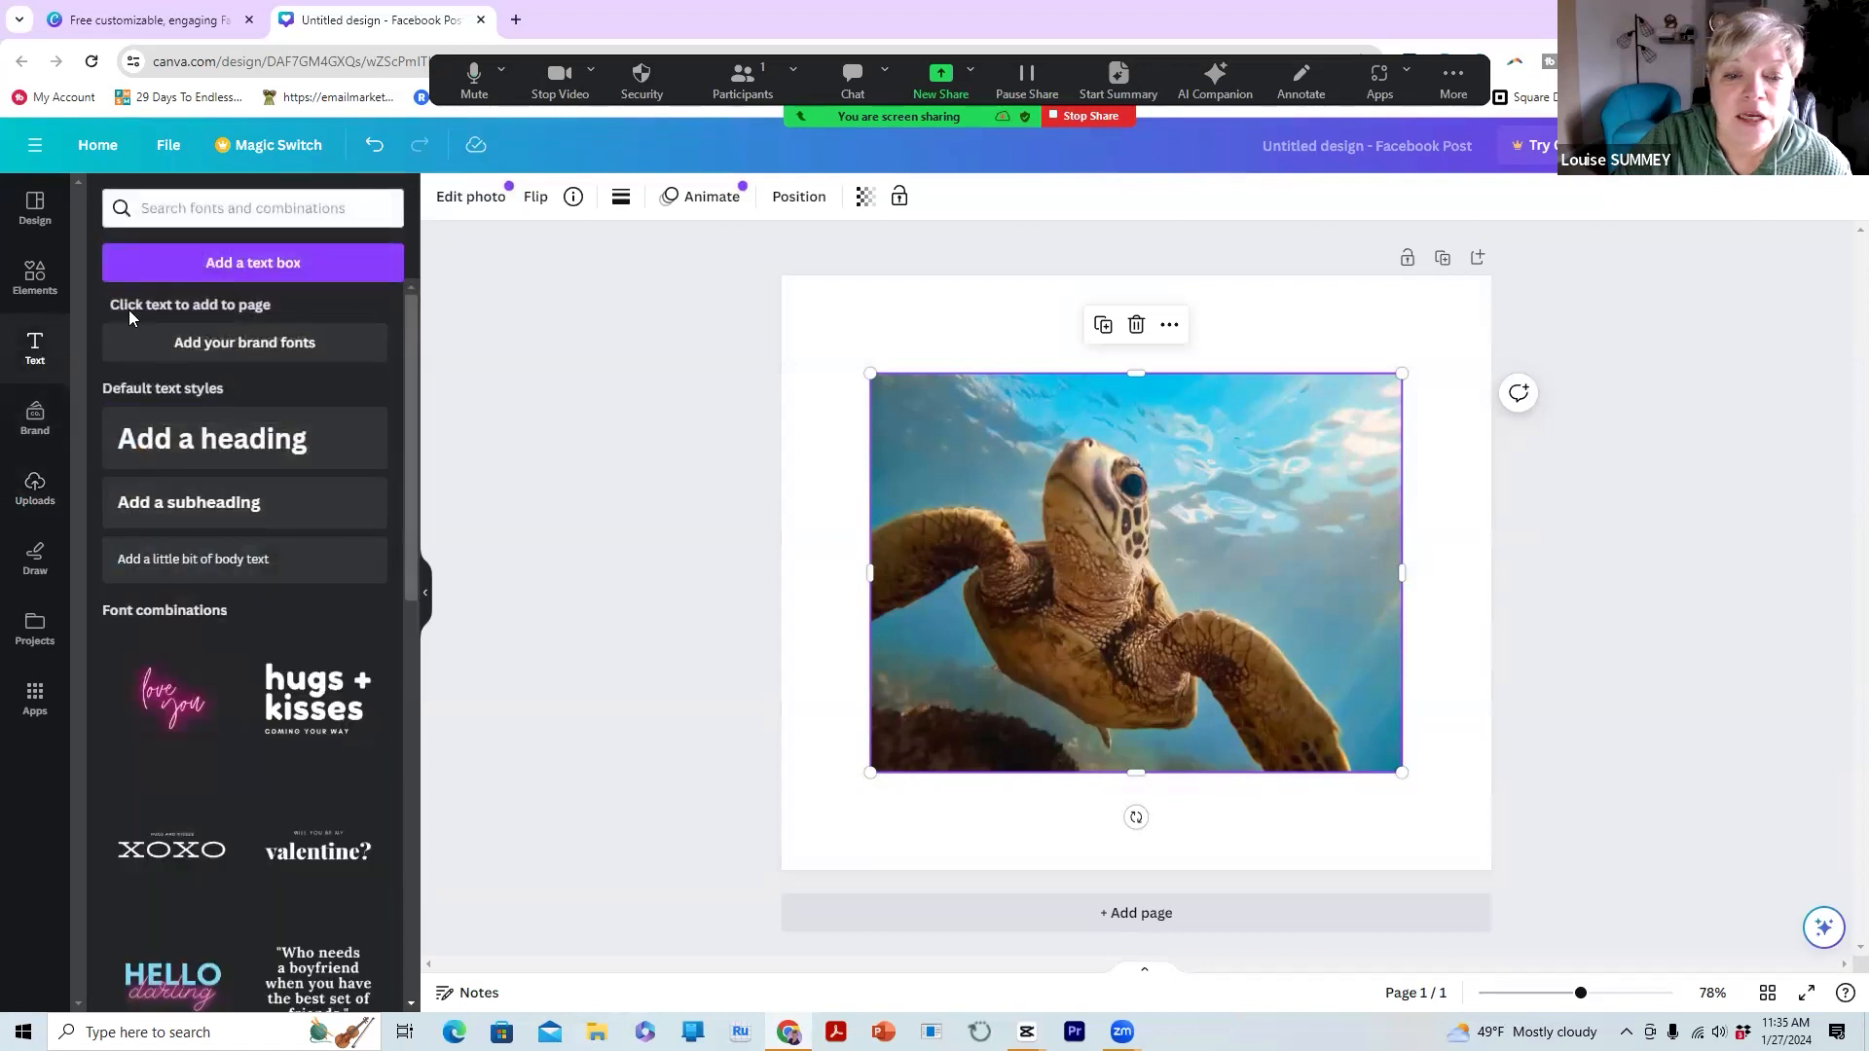
# Browse the Text panel's font combinations and drag a subheading onto the turtle post
pyautogui.scroll(-4, 209, 450)
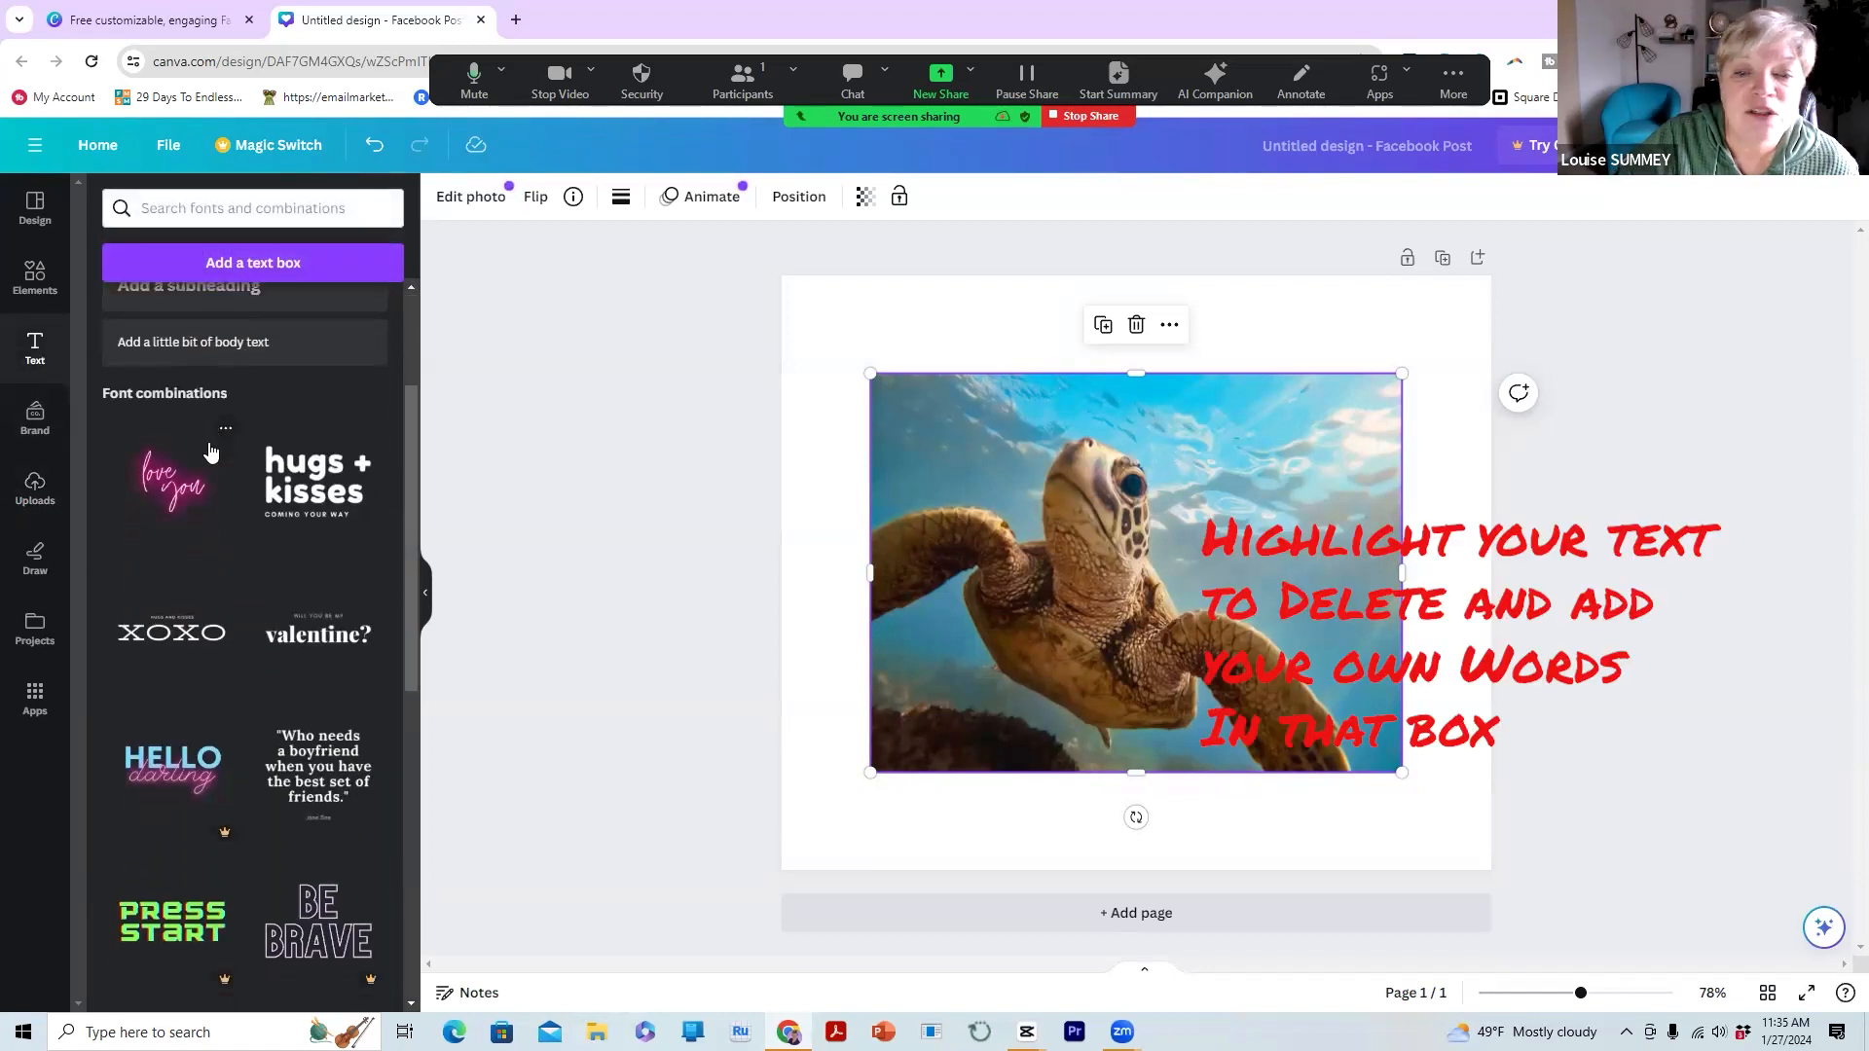
pyautogui.scroll(-2, 209, 450)
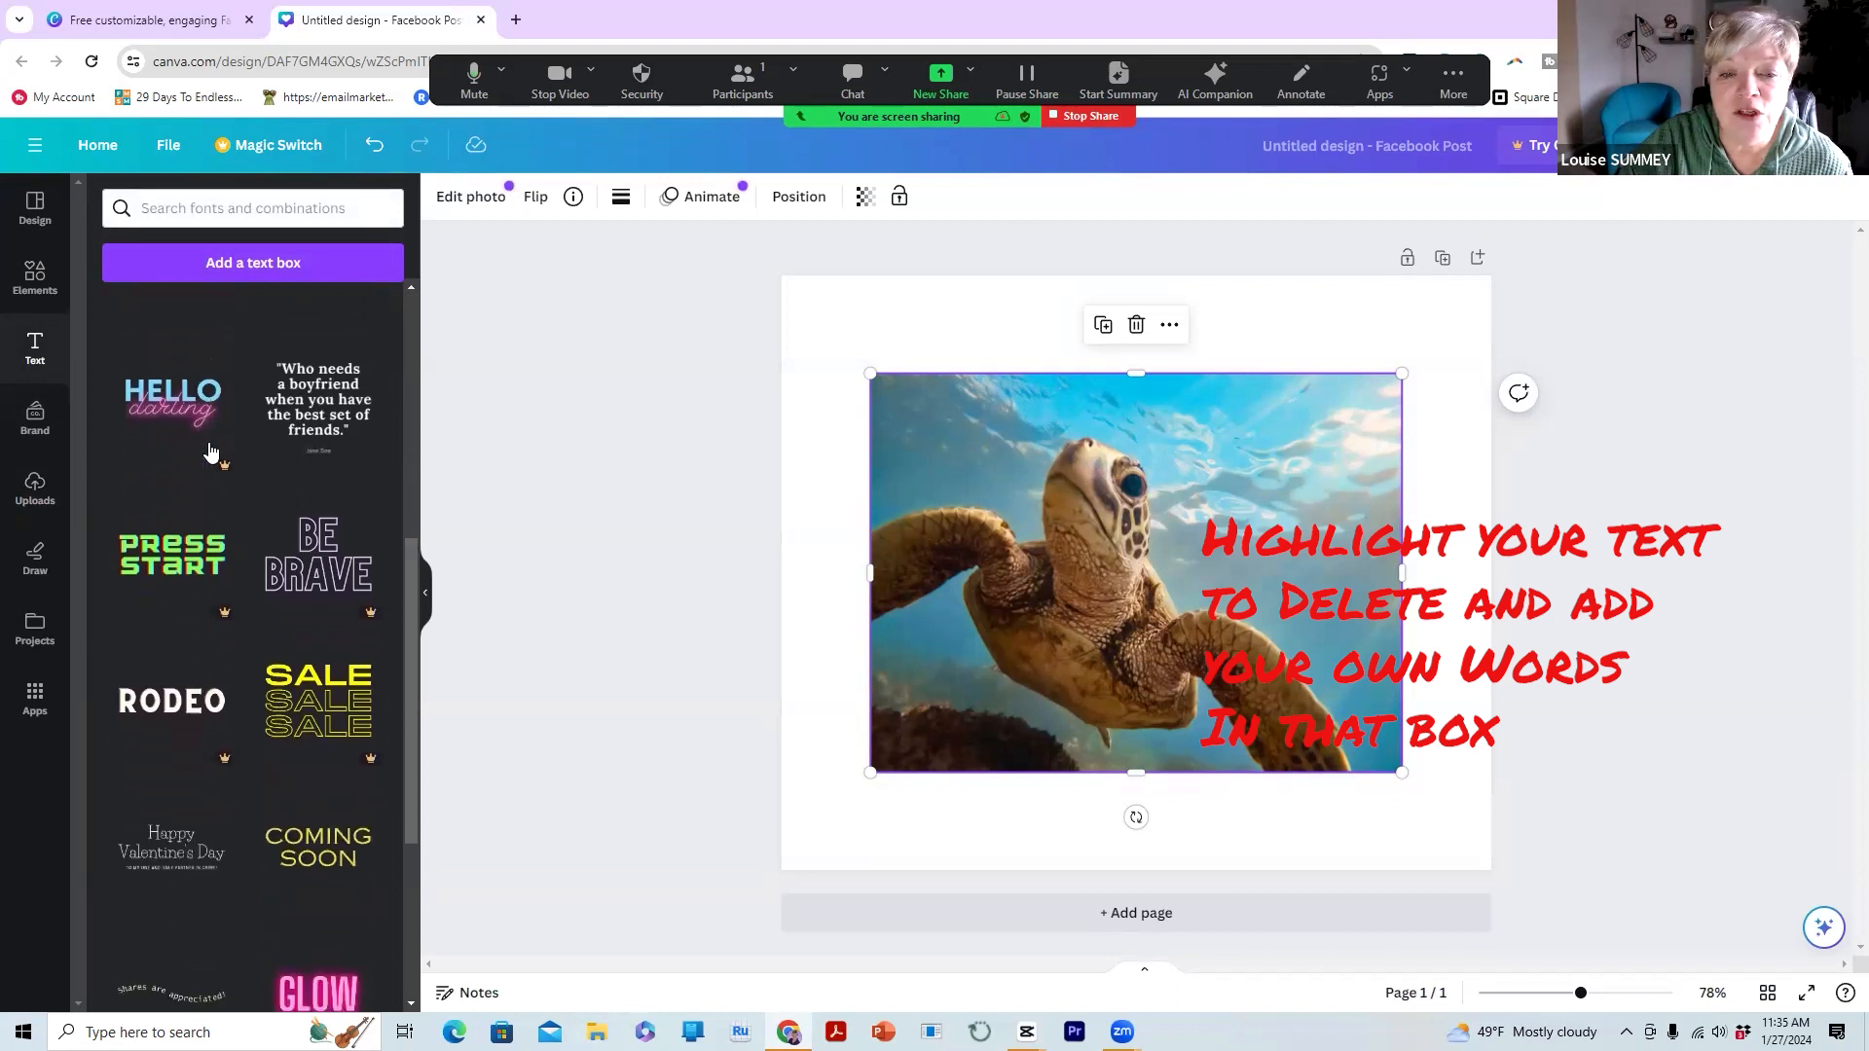
pyautogui.scroll(6, 209, 450)
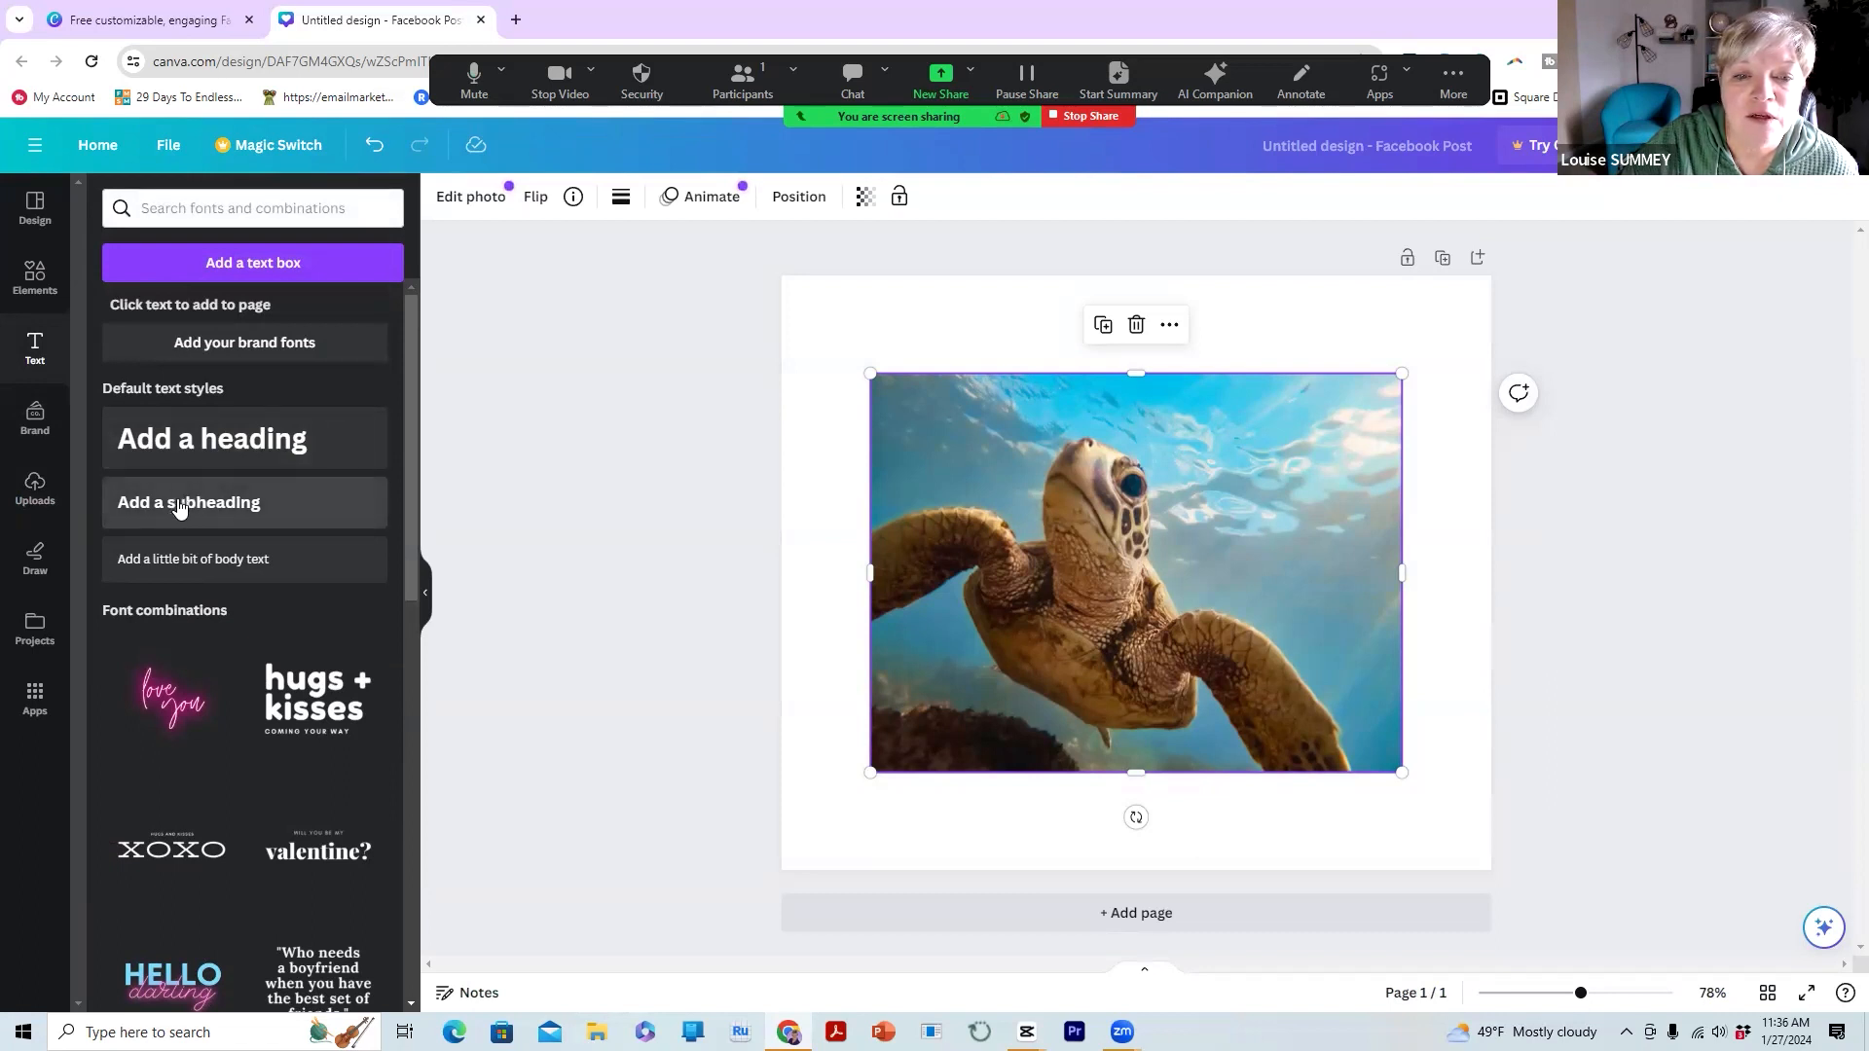
pyautogui.moveTo(176, 508); pyautogui.dragTo(246, 514)
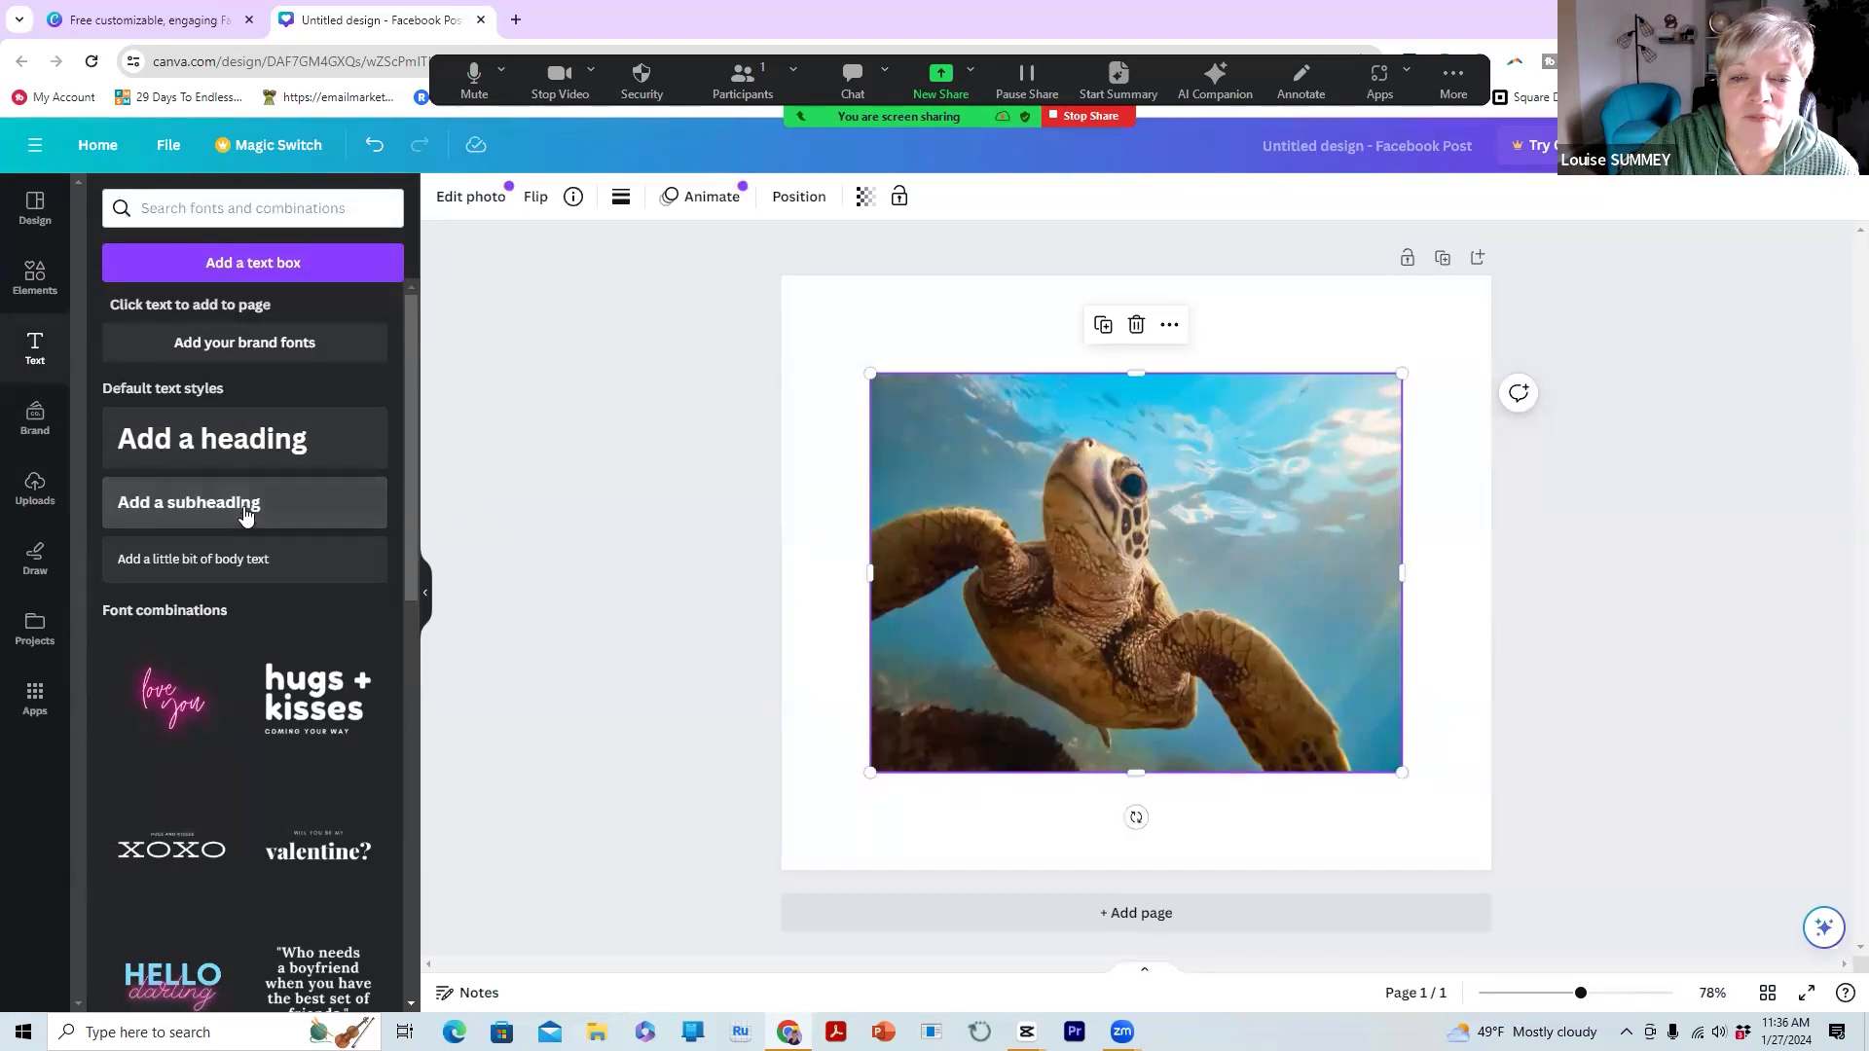
# Replace the subheading placeholder with 'Take a swim' and 'at your pace' on two lines
pyautogui.click(246, 514)
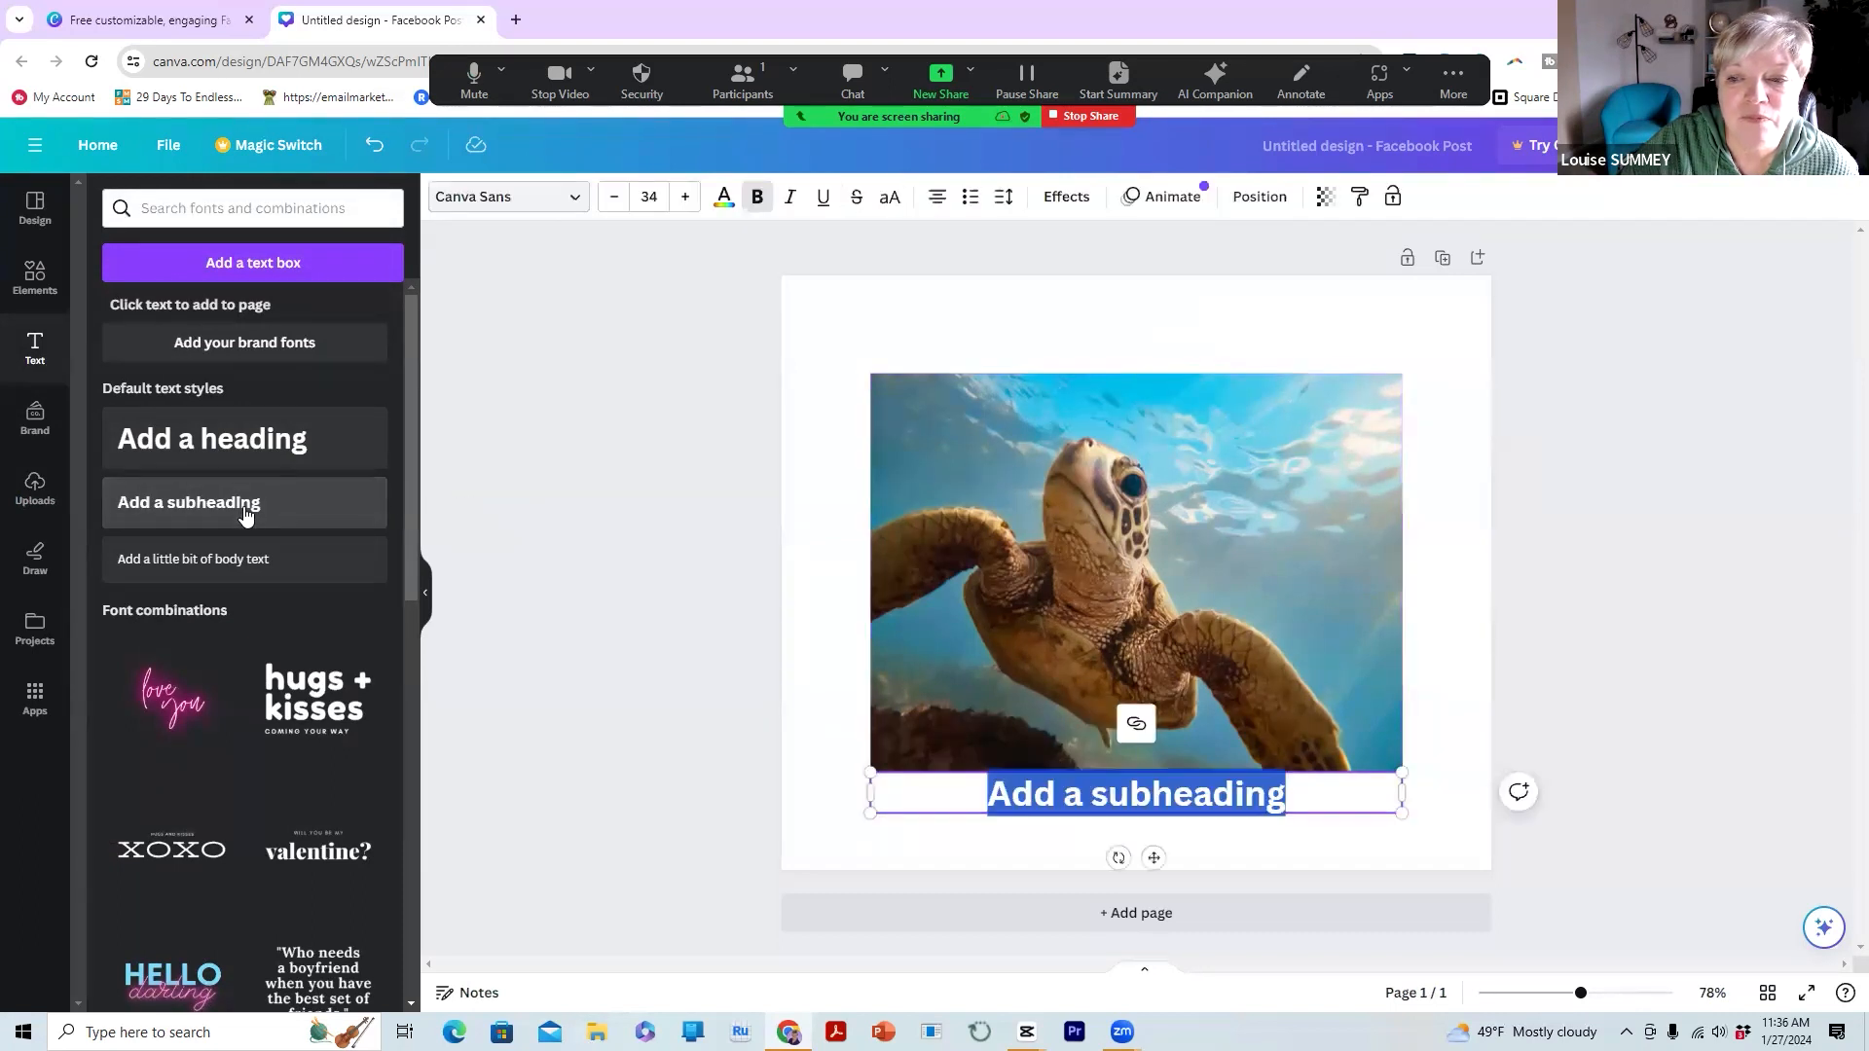
pyautogui.click(1012, 774)
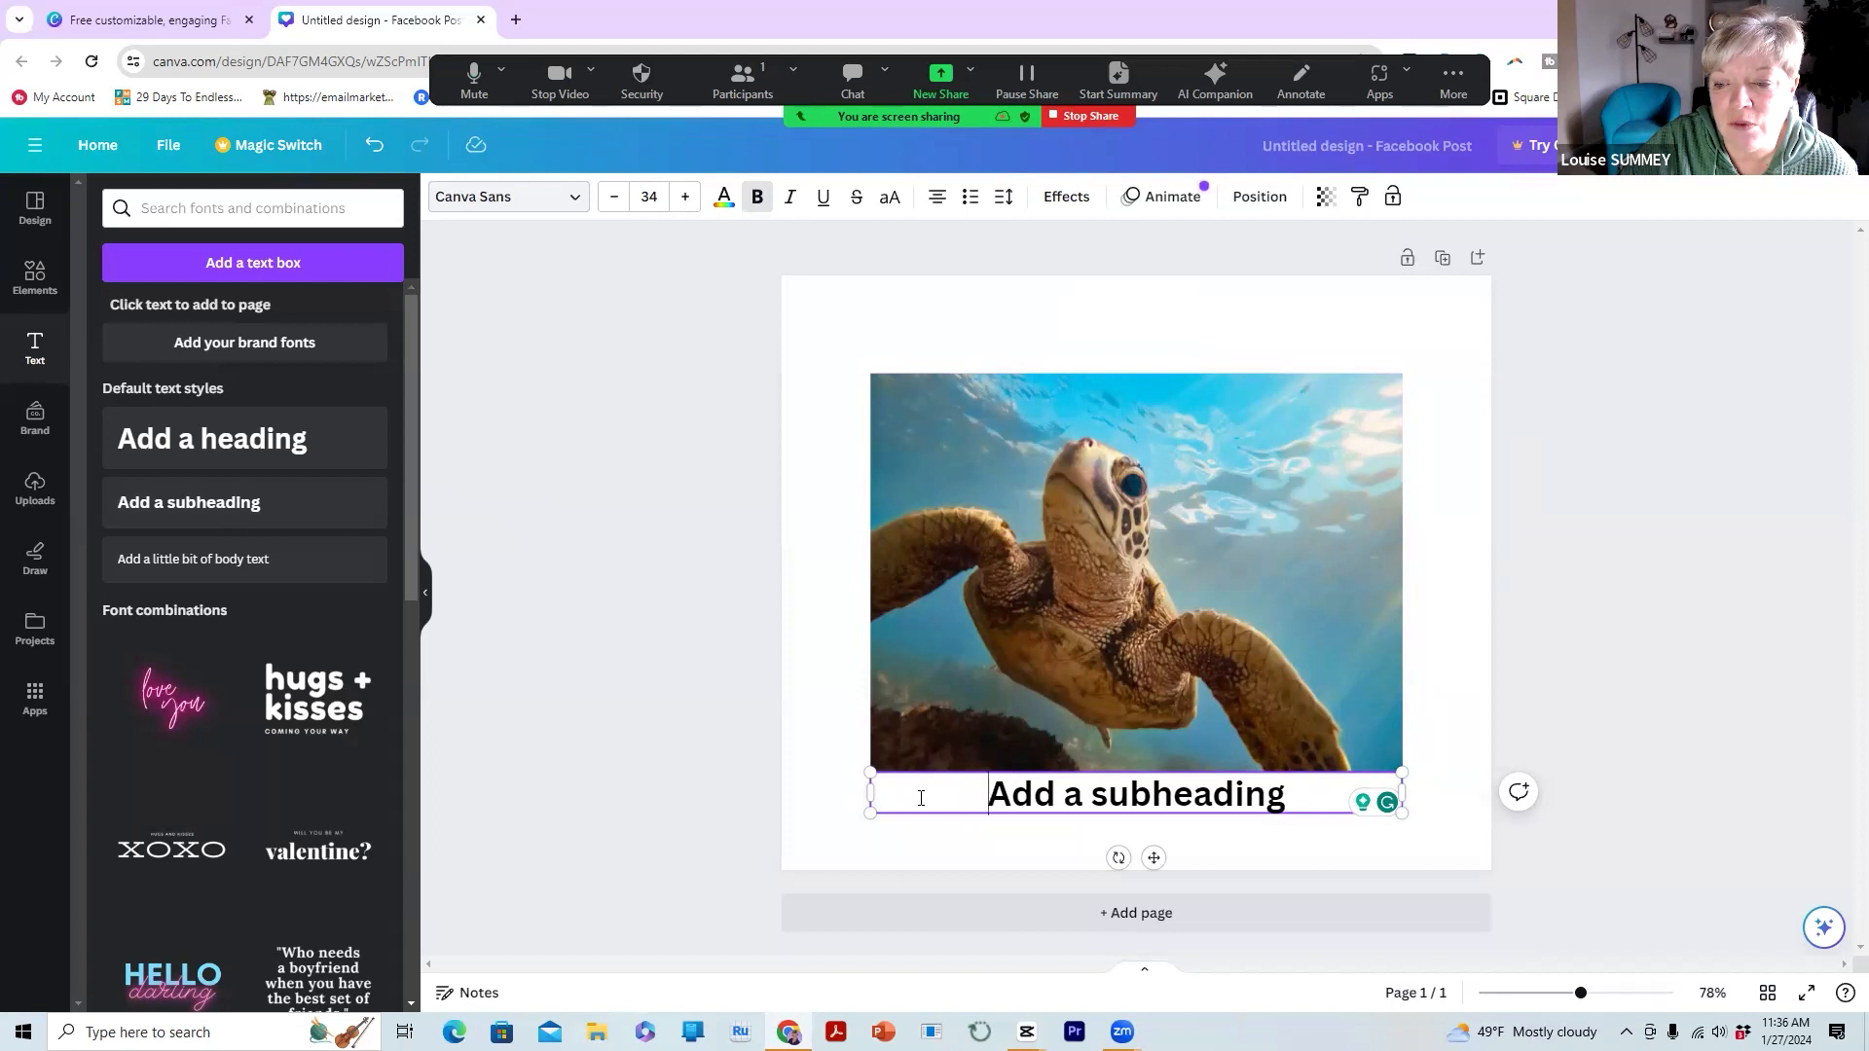
pyautogui.moveTo(1008, 788); pyautogui.dragTo(1290, 791)
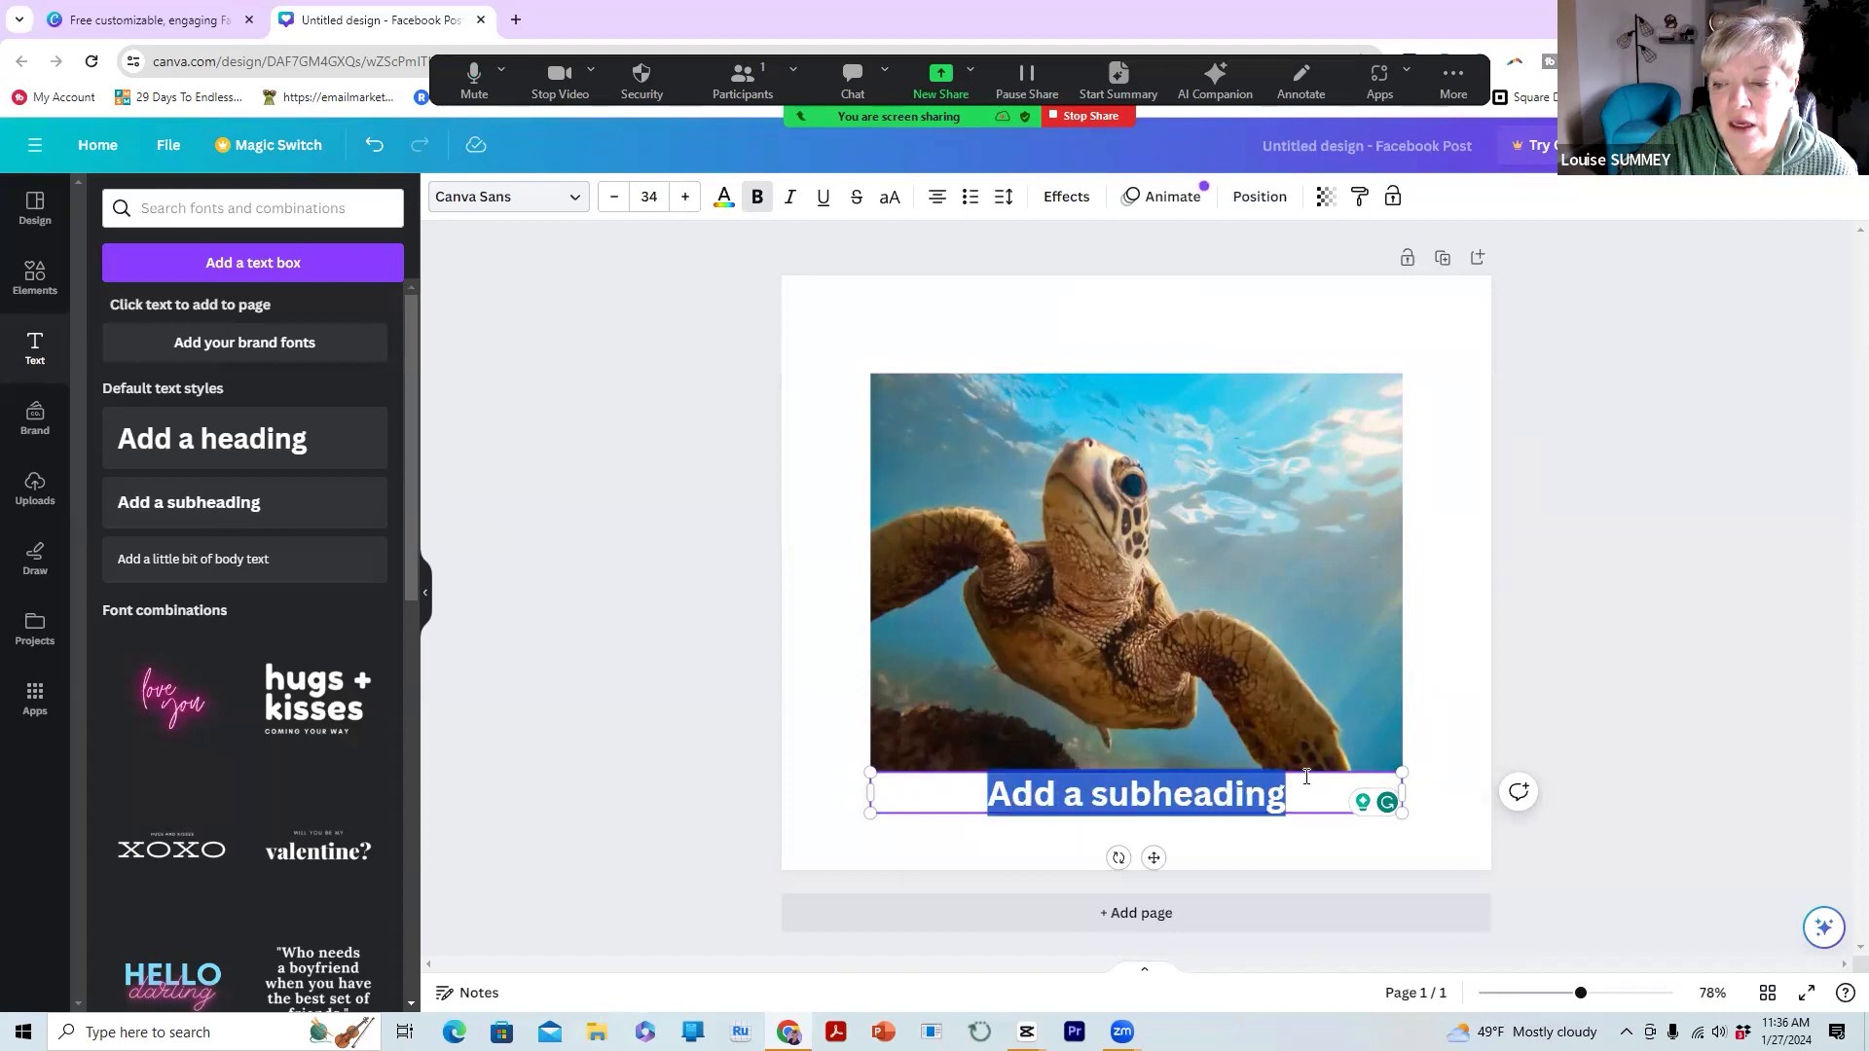
pyautogui.press('BackSpace')
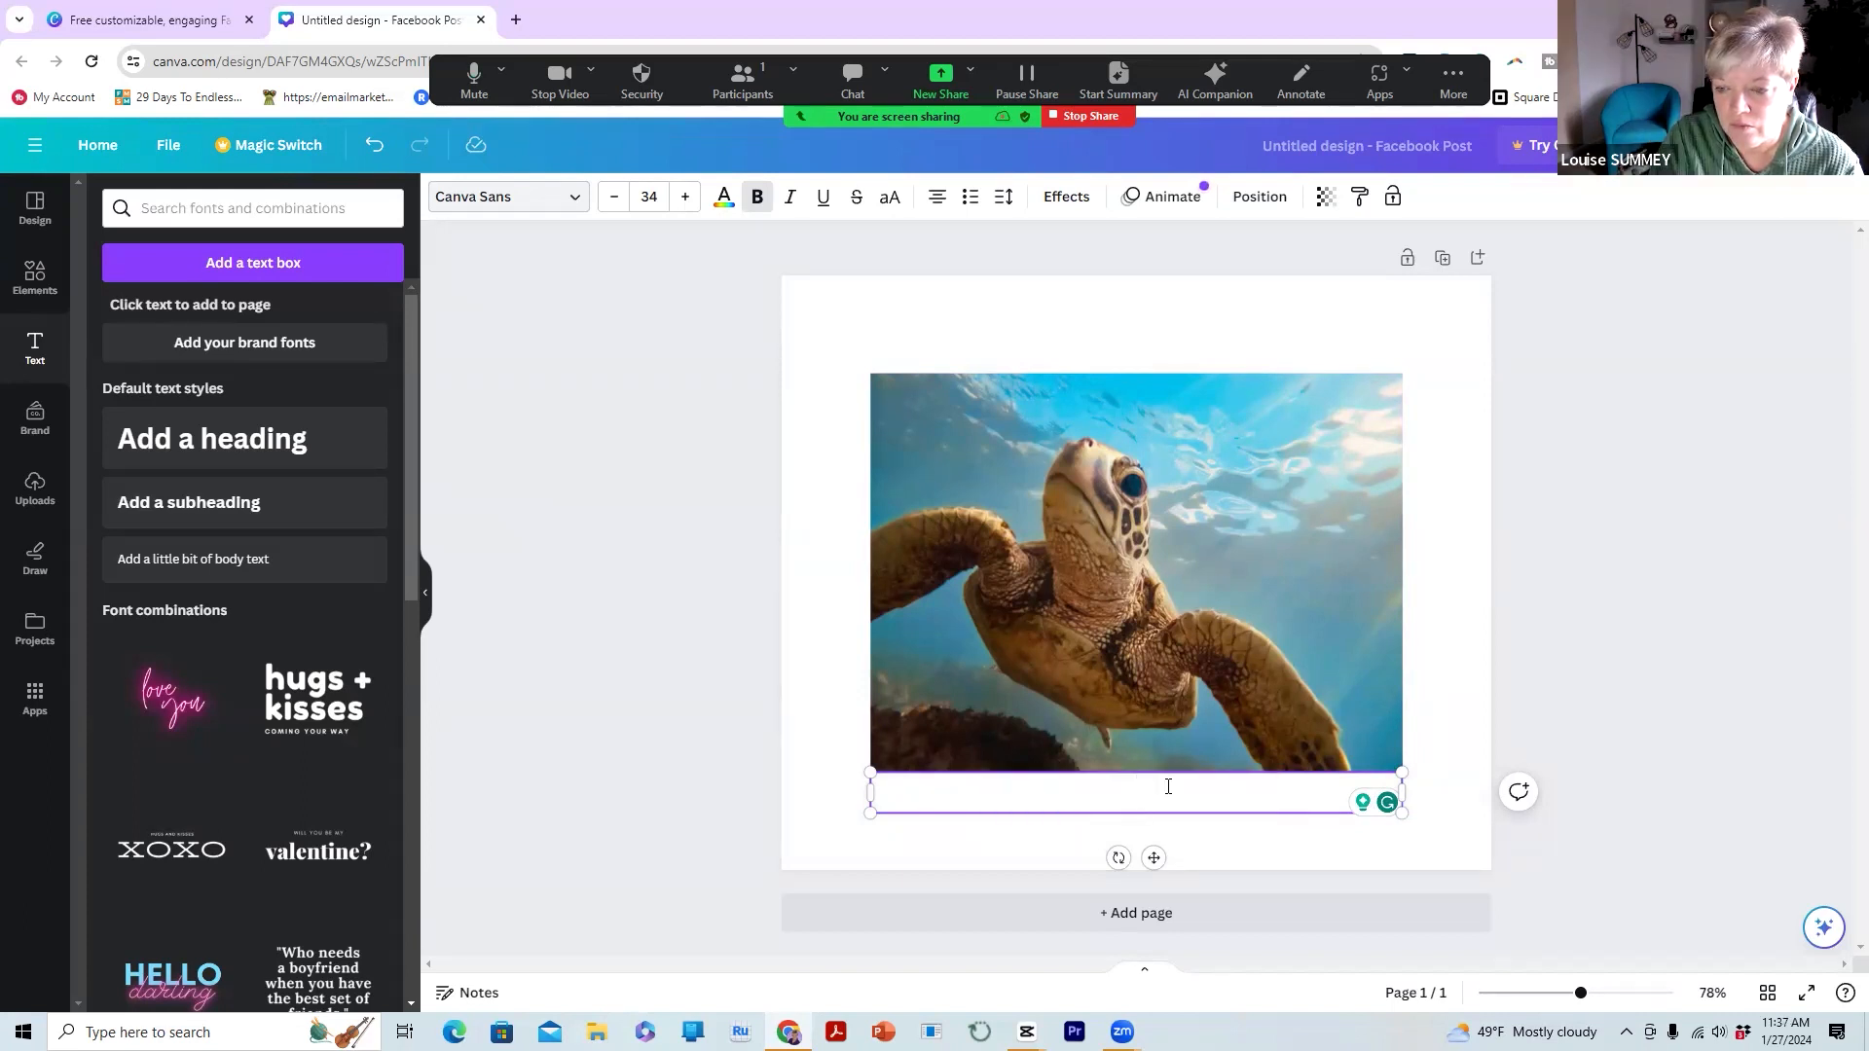
pyautogui.write('Take a swim')
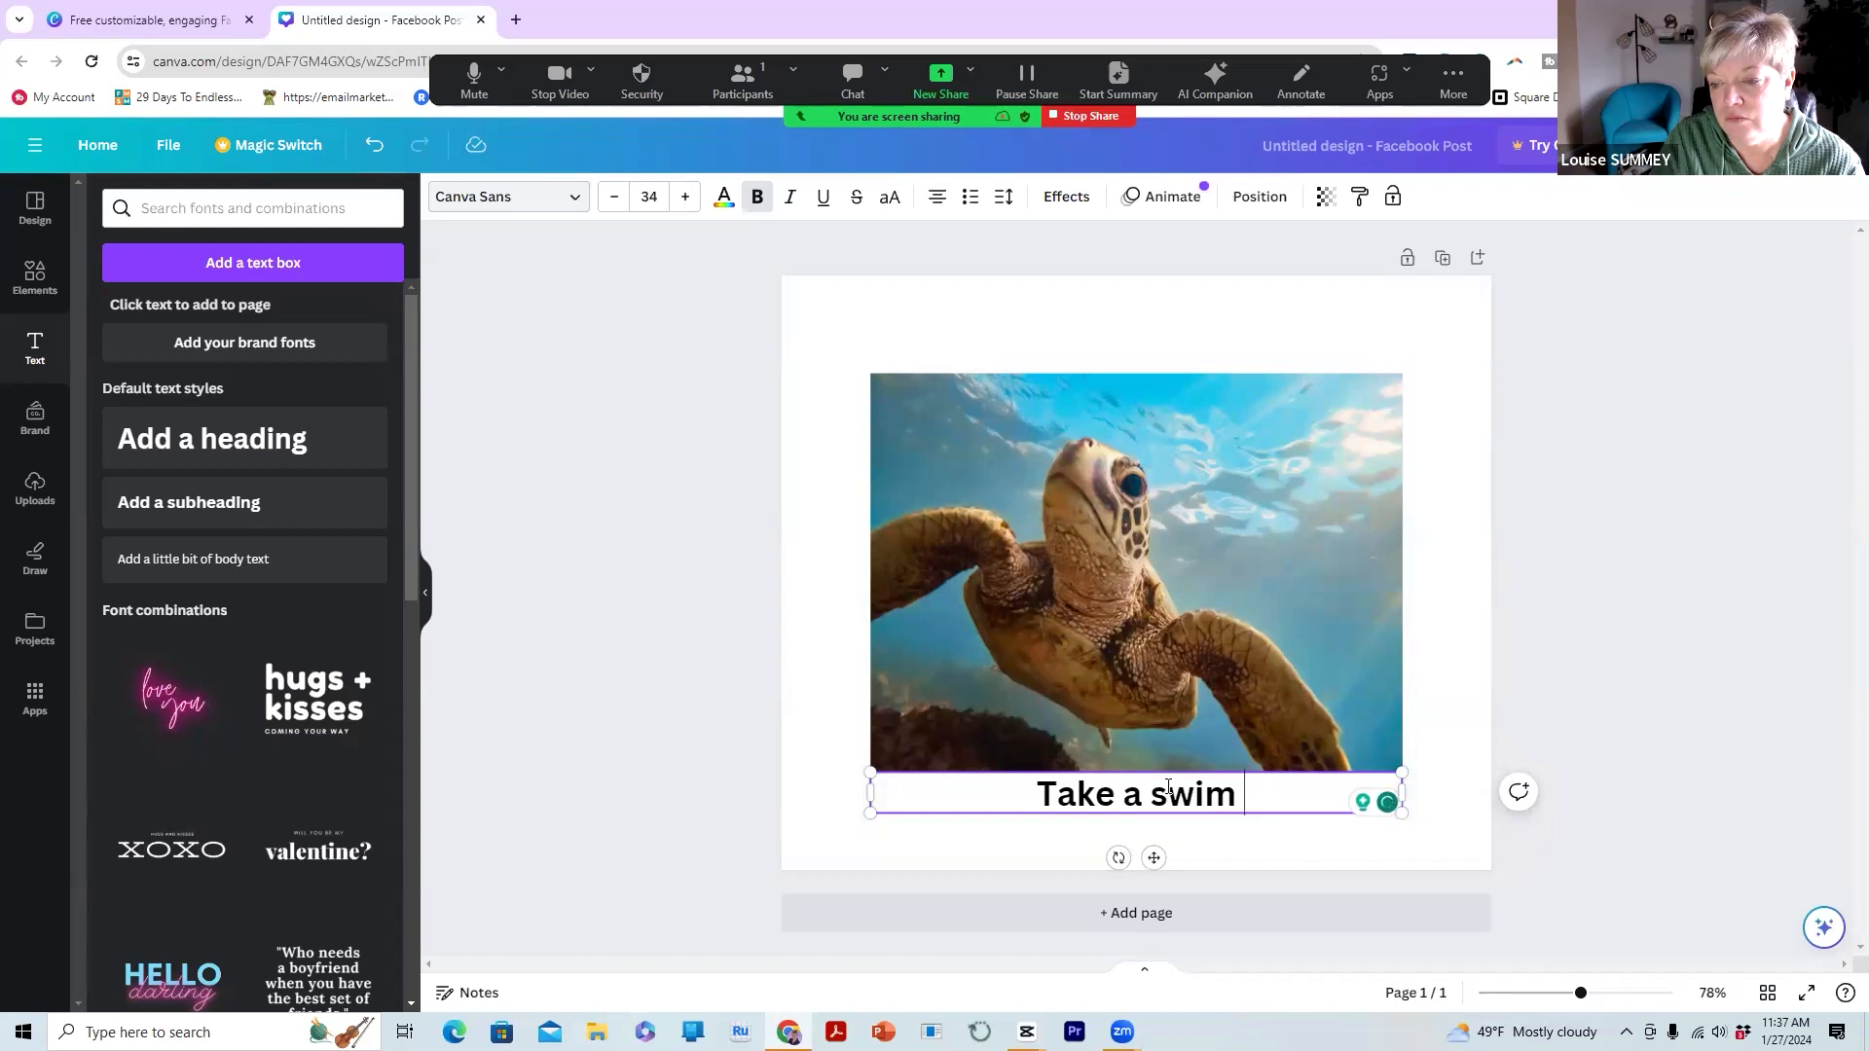
pyautogui.press('Return')
pyautogui.write('at your ')
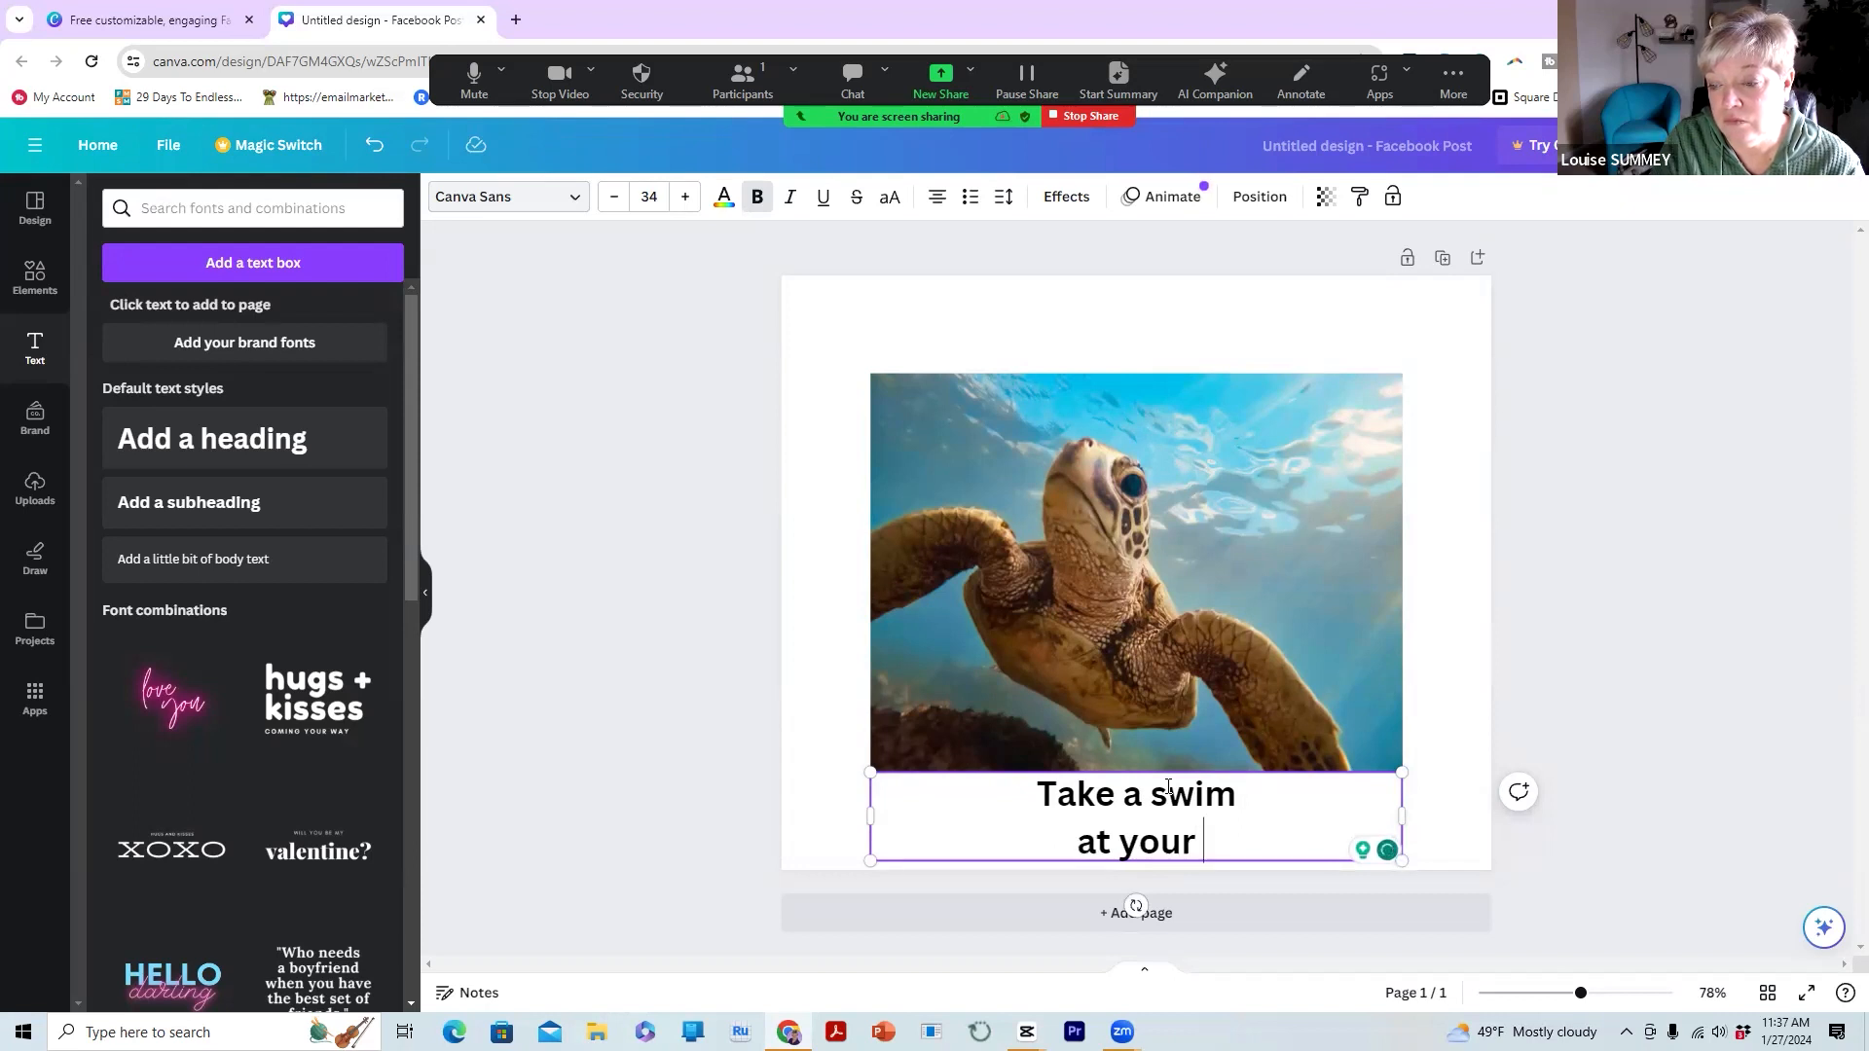
pyautogui.write('pace')
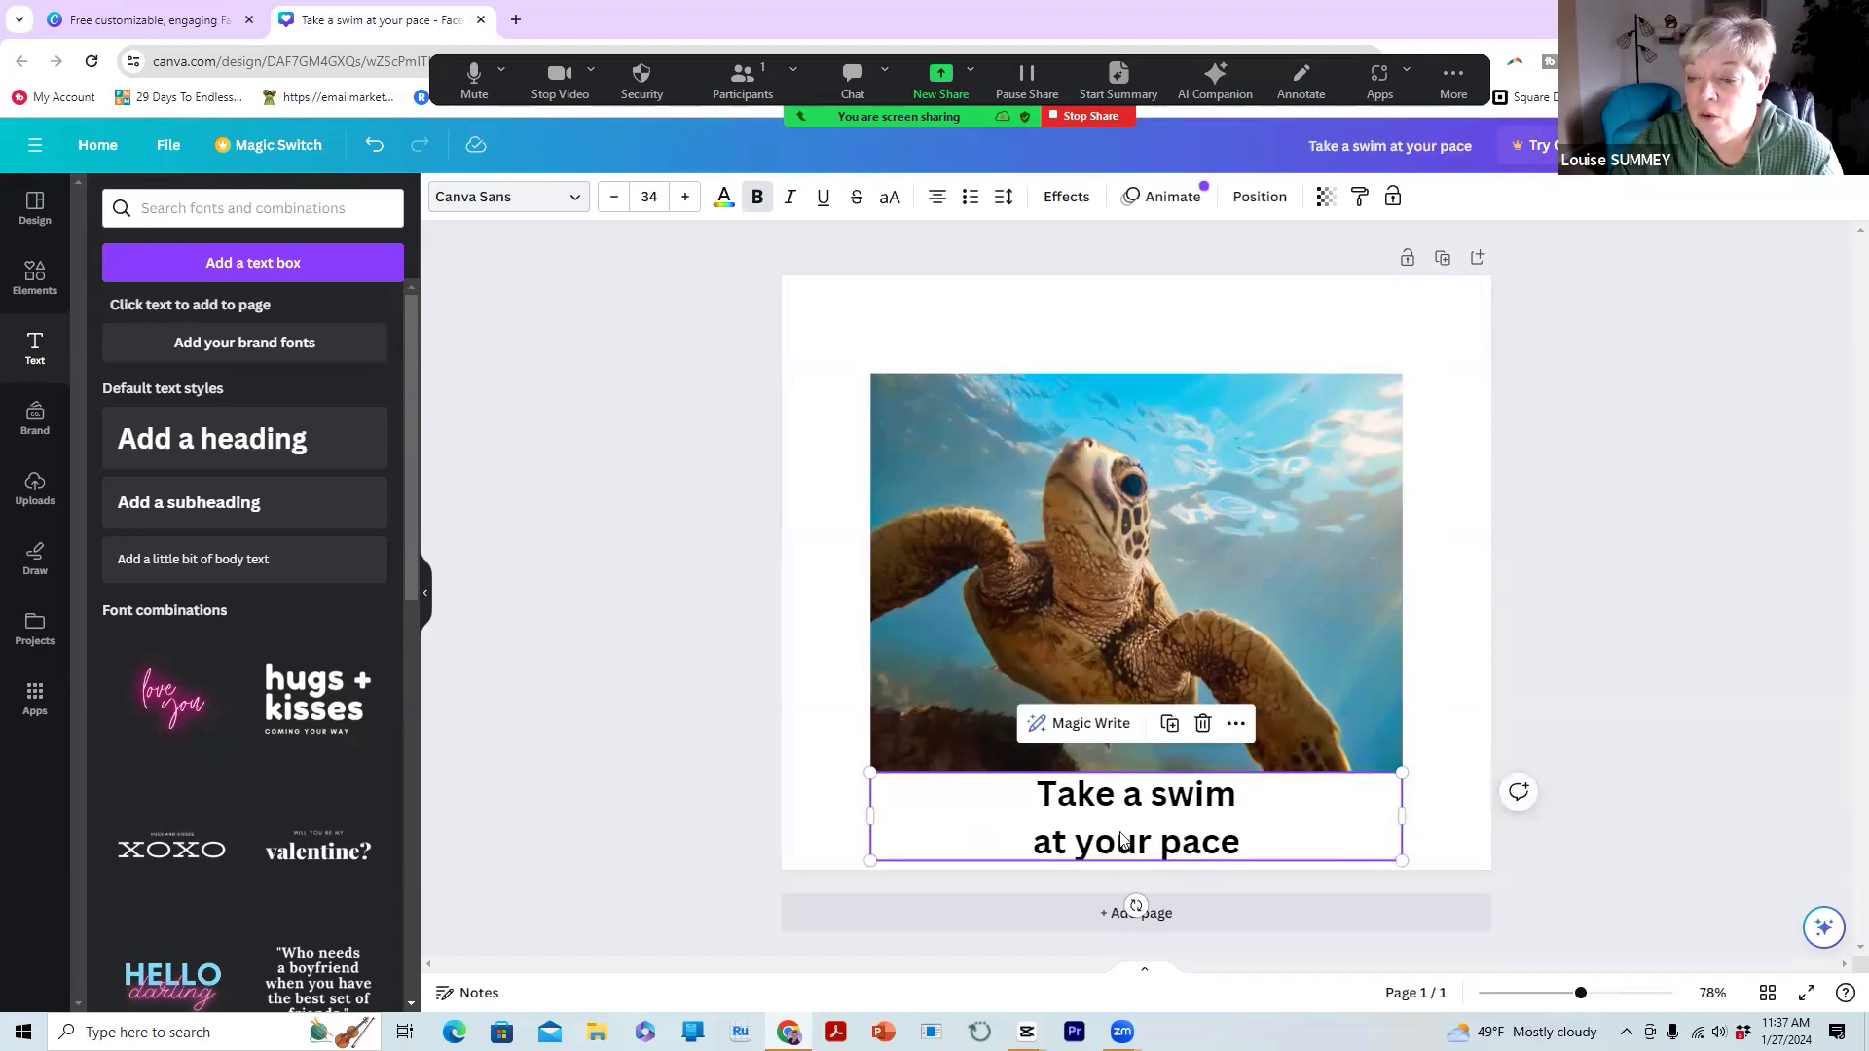
# Drag the caption onto the lower half of the turtle photo and select all its text
pyautogui.click(1442, 829)
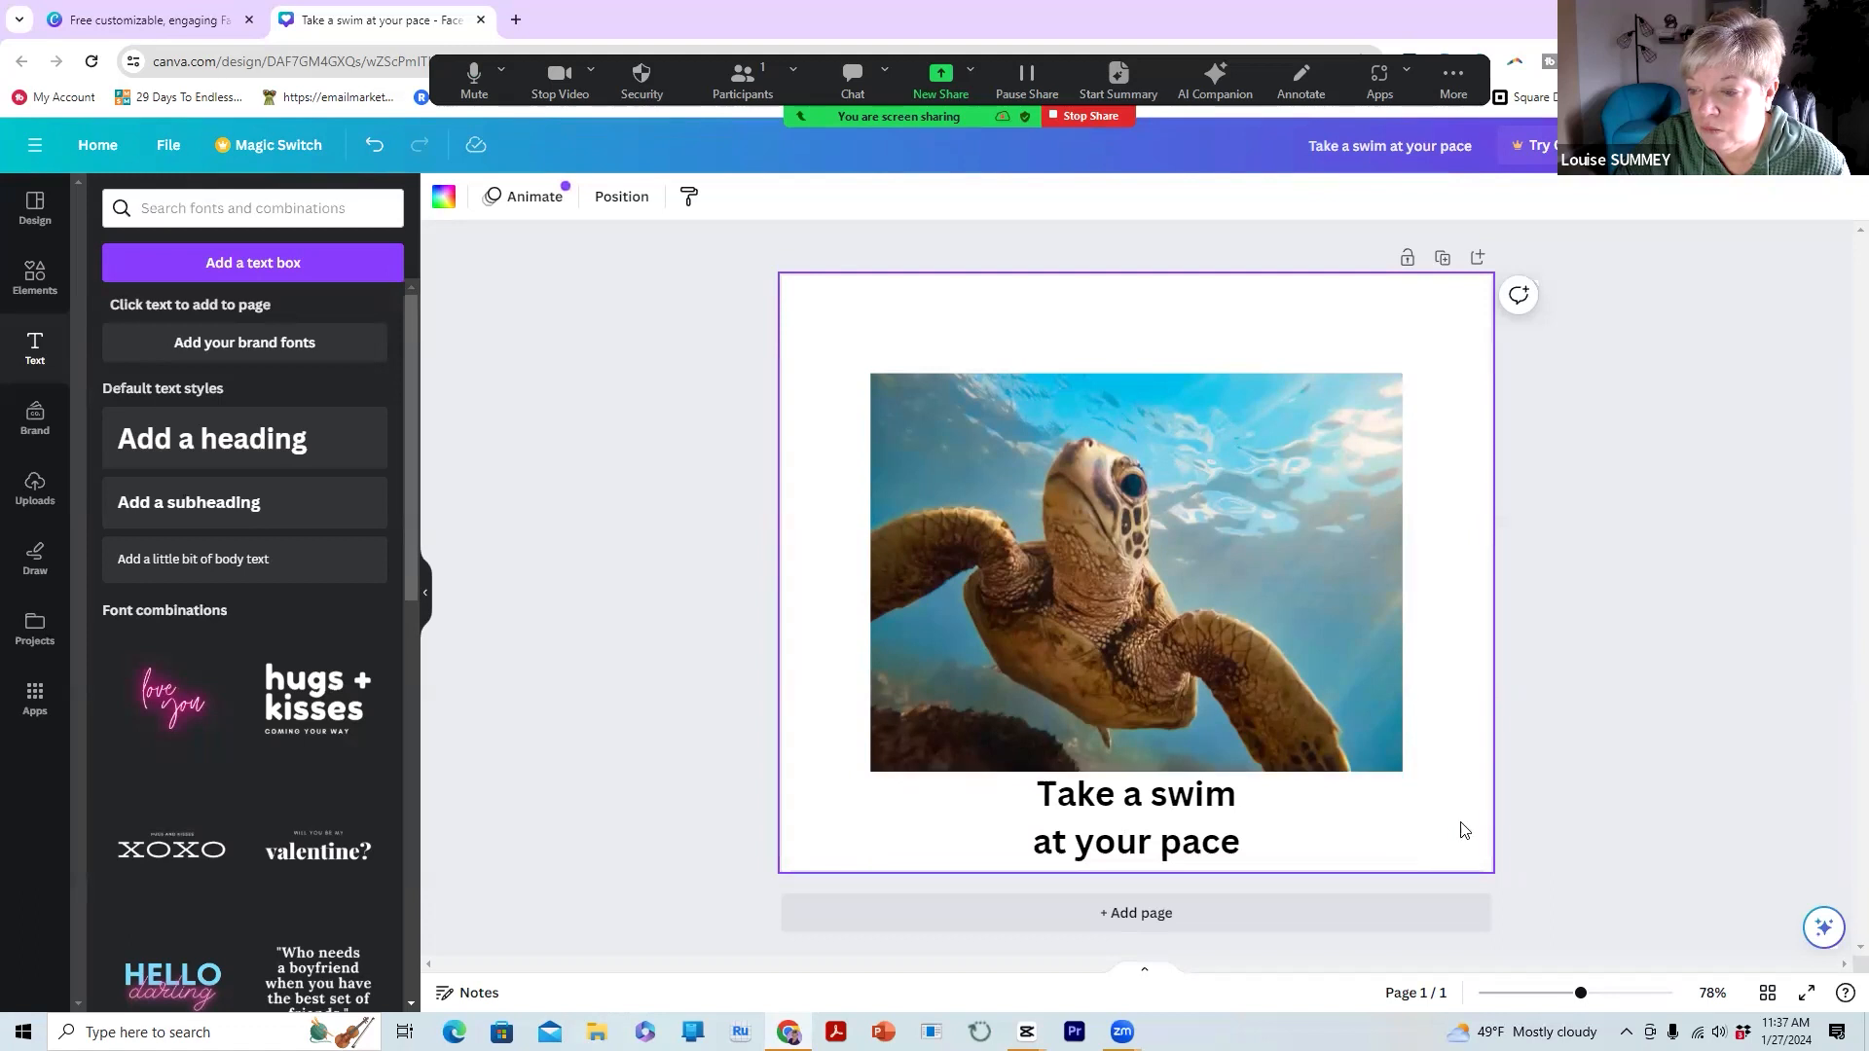
pyautogui.click(1385, 812)
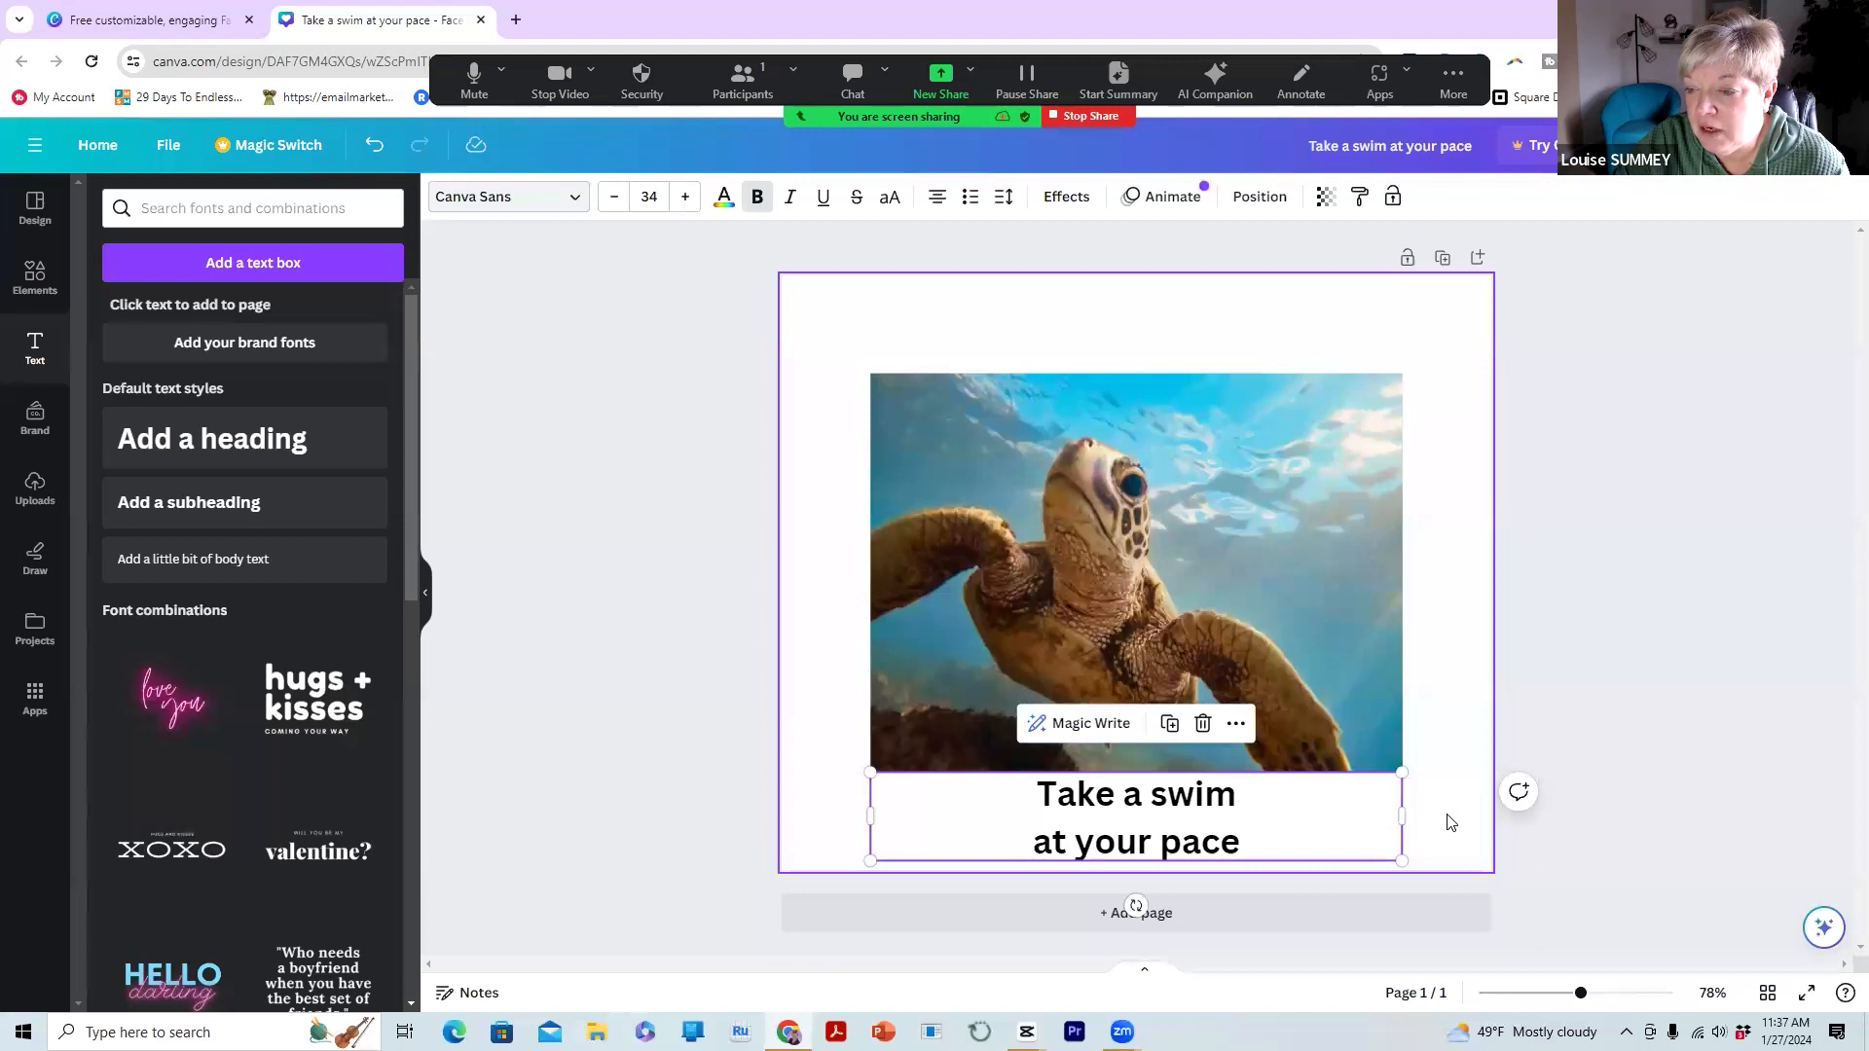
pyautogui.click(1450, 776)
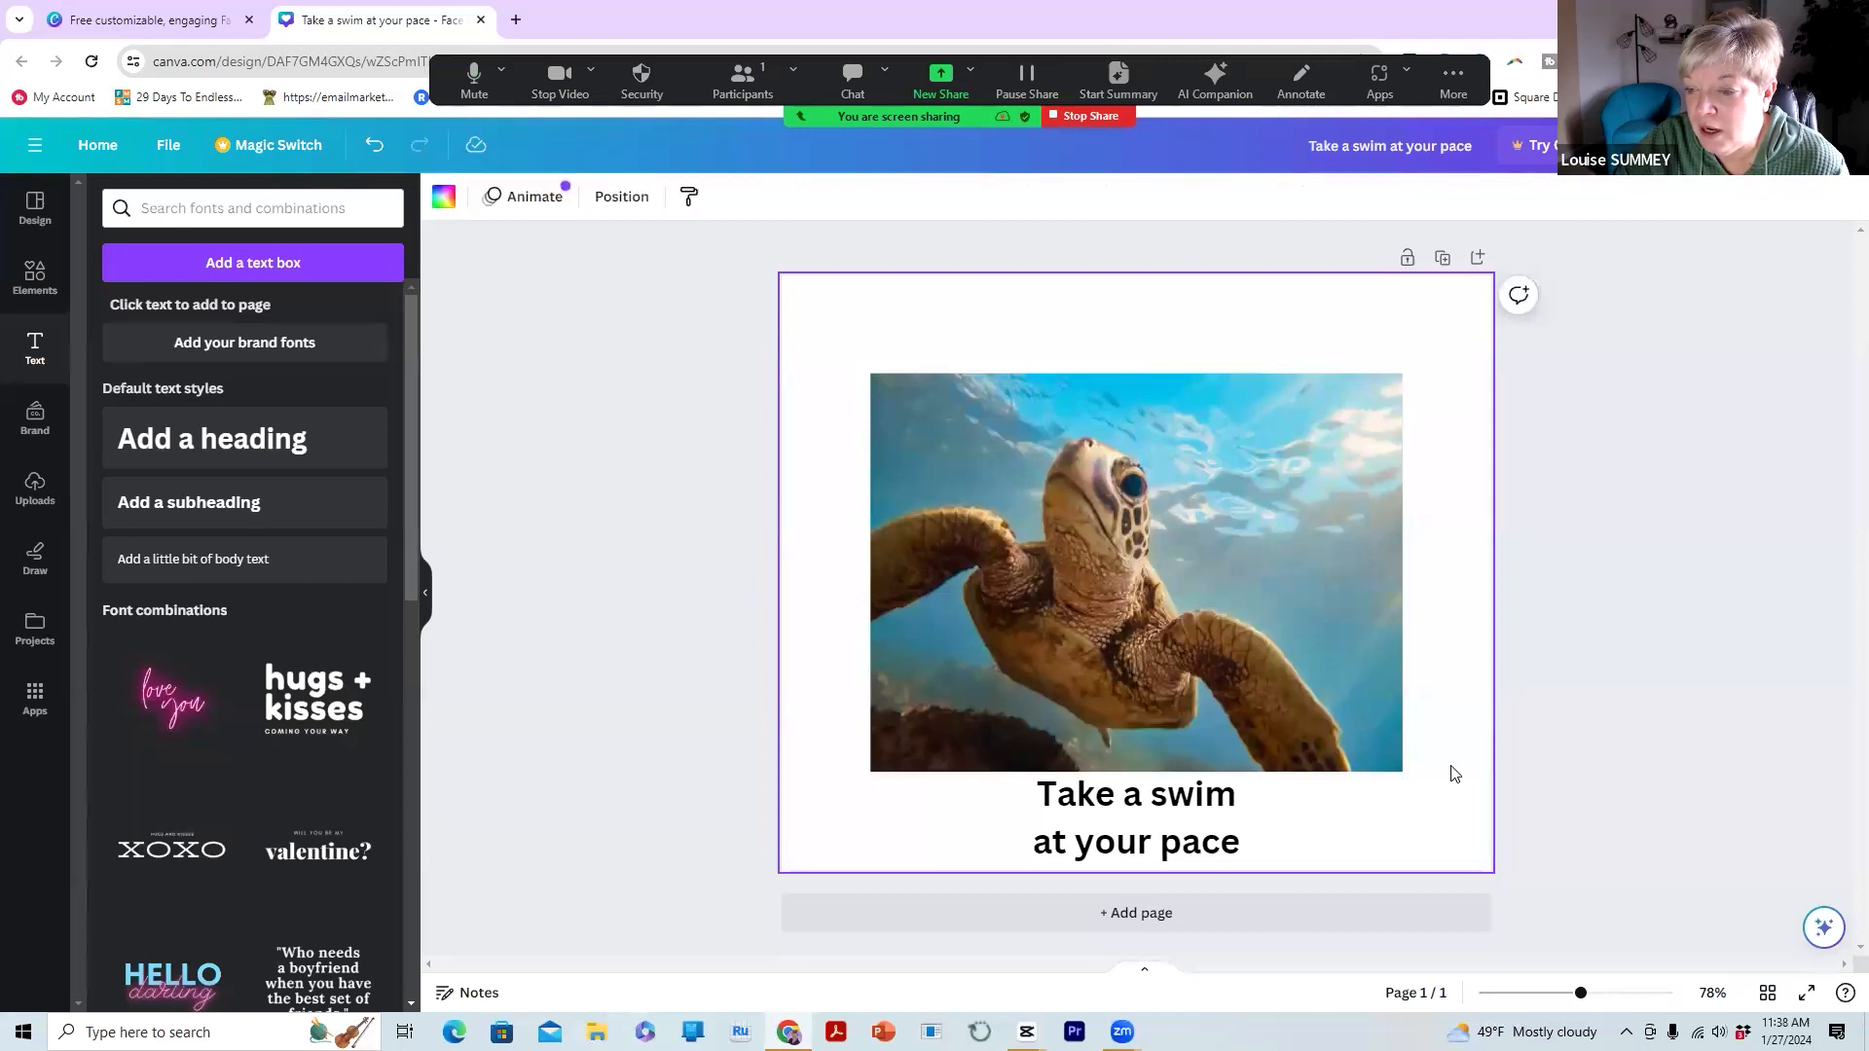
pyautogui.click(1195, 798)
pyautogui.moveTo(1195, 798); pyautogui.dragTo(1184, 407)
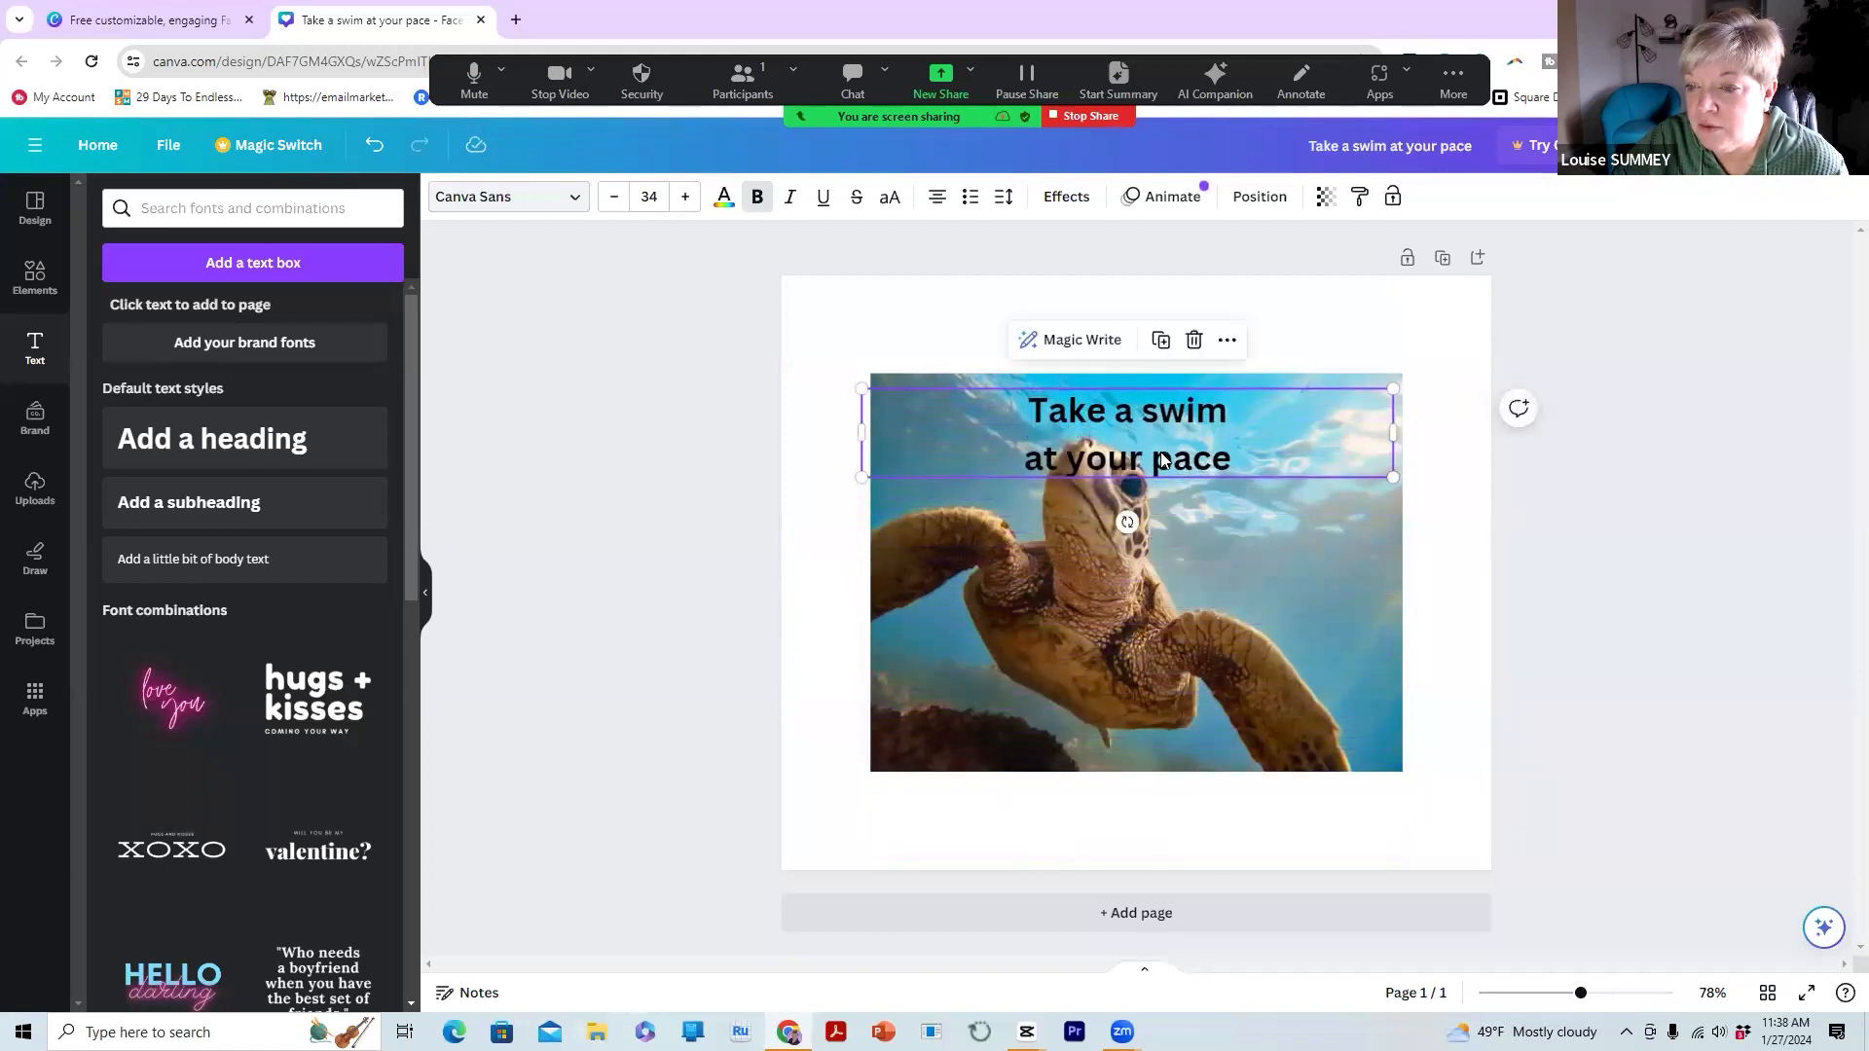
pyautogui.moveTo(1158, 437); pyautogui.dragTo(1162, 653)
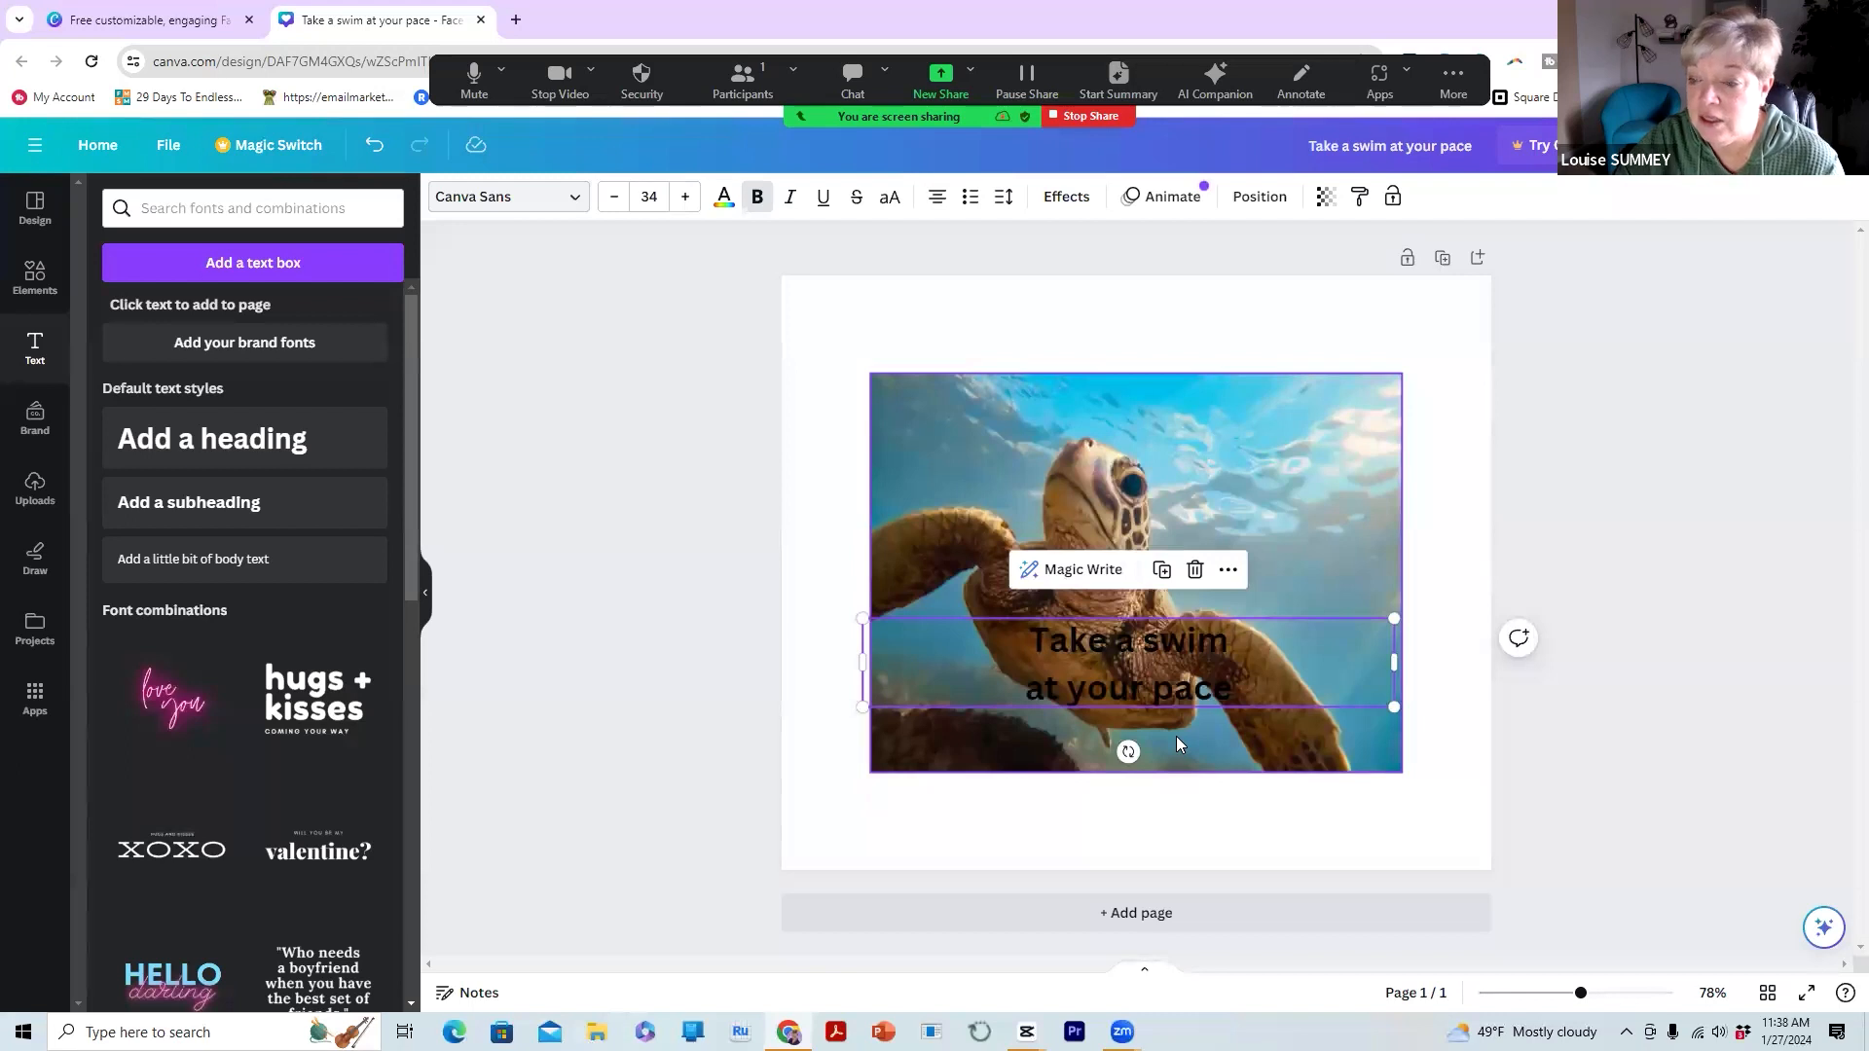
pyautogui.click(1047, 651)
pyautogui.moveTo(1030, 650); pyautogui.dragTo(1248, 689)
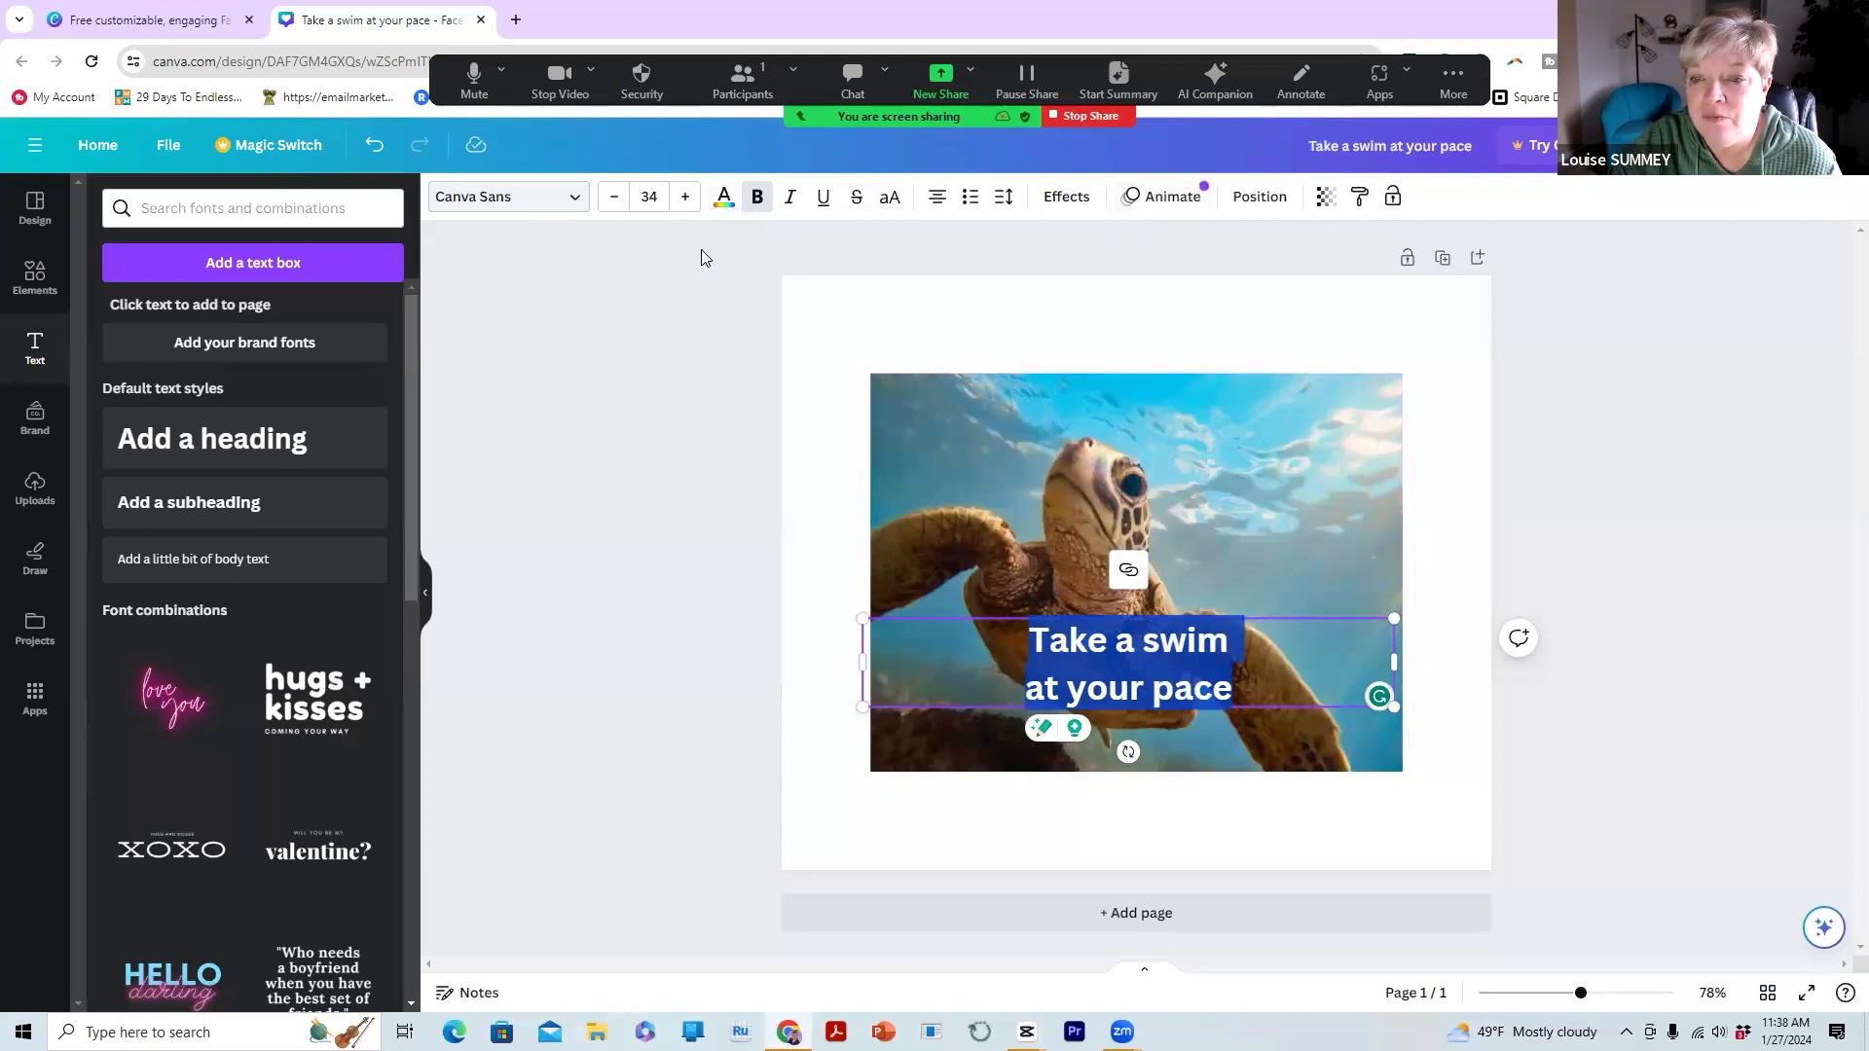
# Color the caption text white using the White swatch under Default colors
pyautogui.click(724, 199)
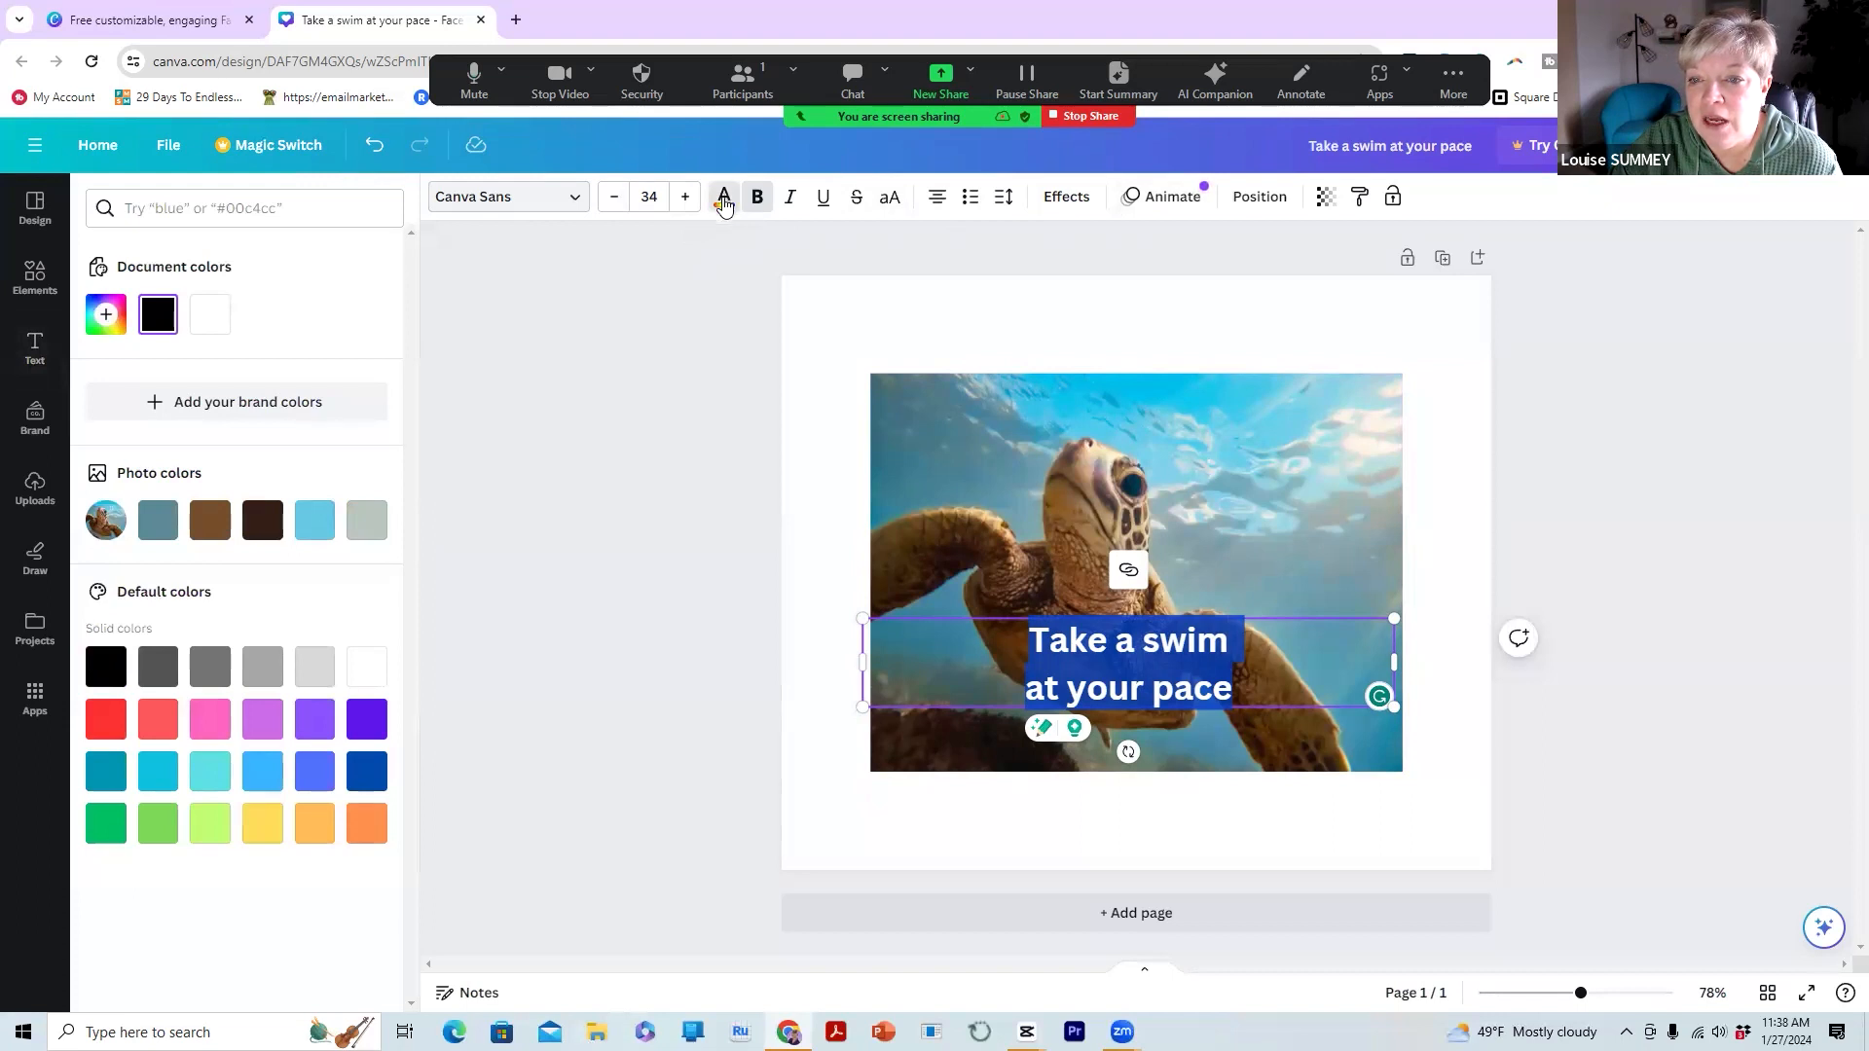
pyautogui.click(721, 210)
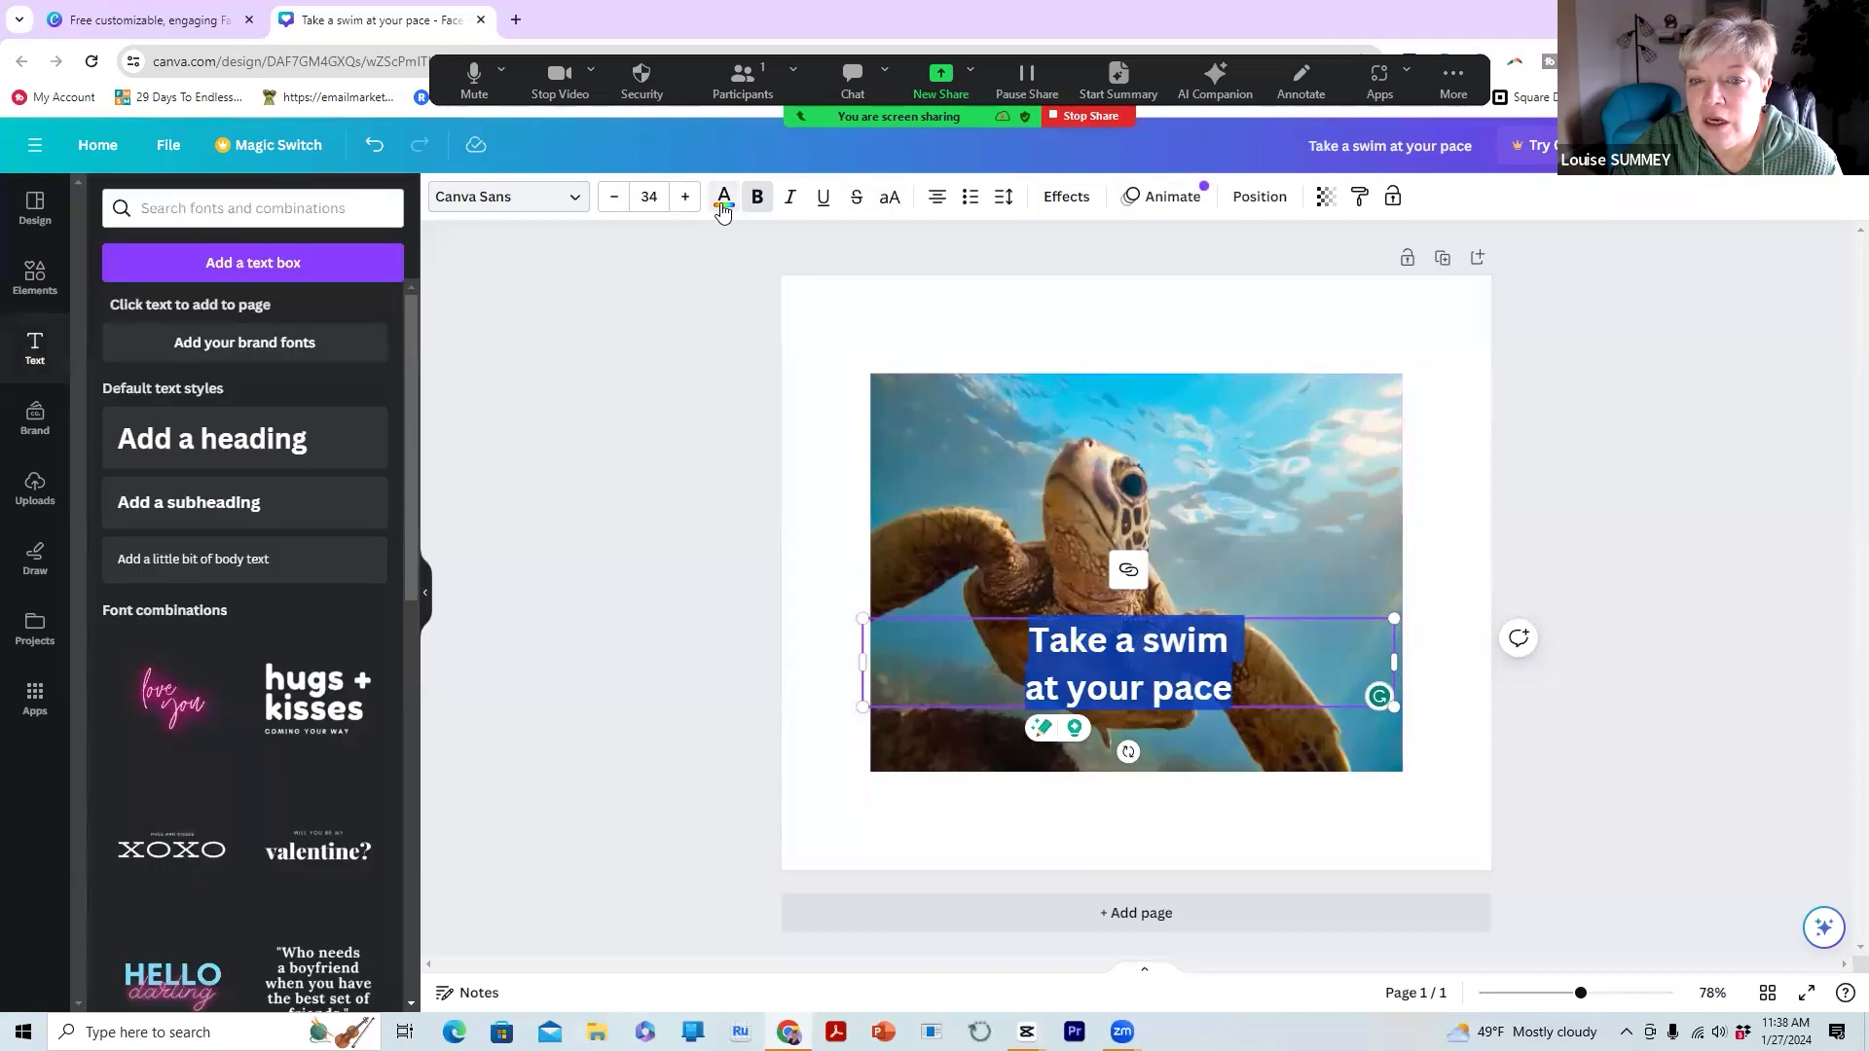
pyautogui.click(723, 203)
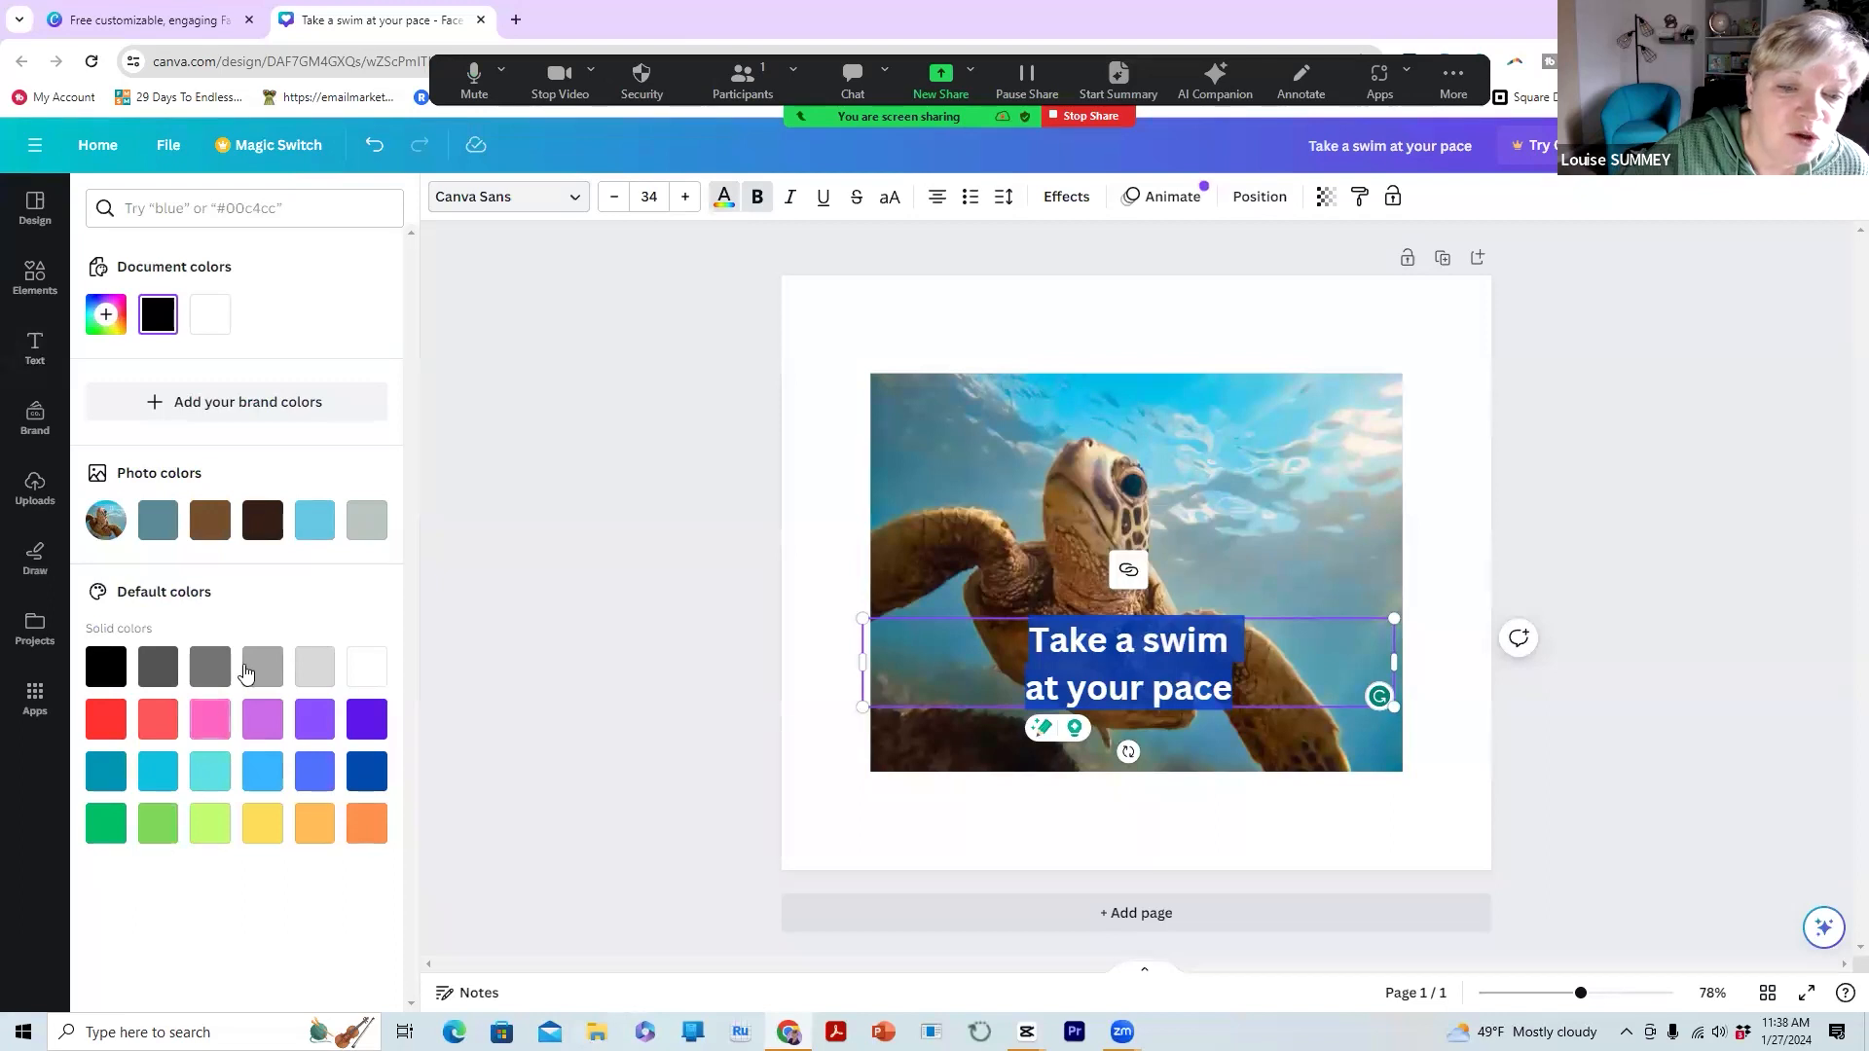
pyautogui.click(373, 665)
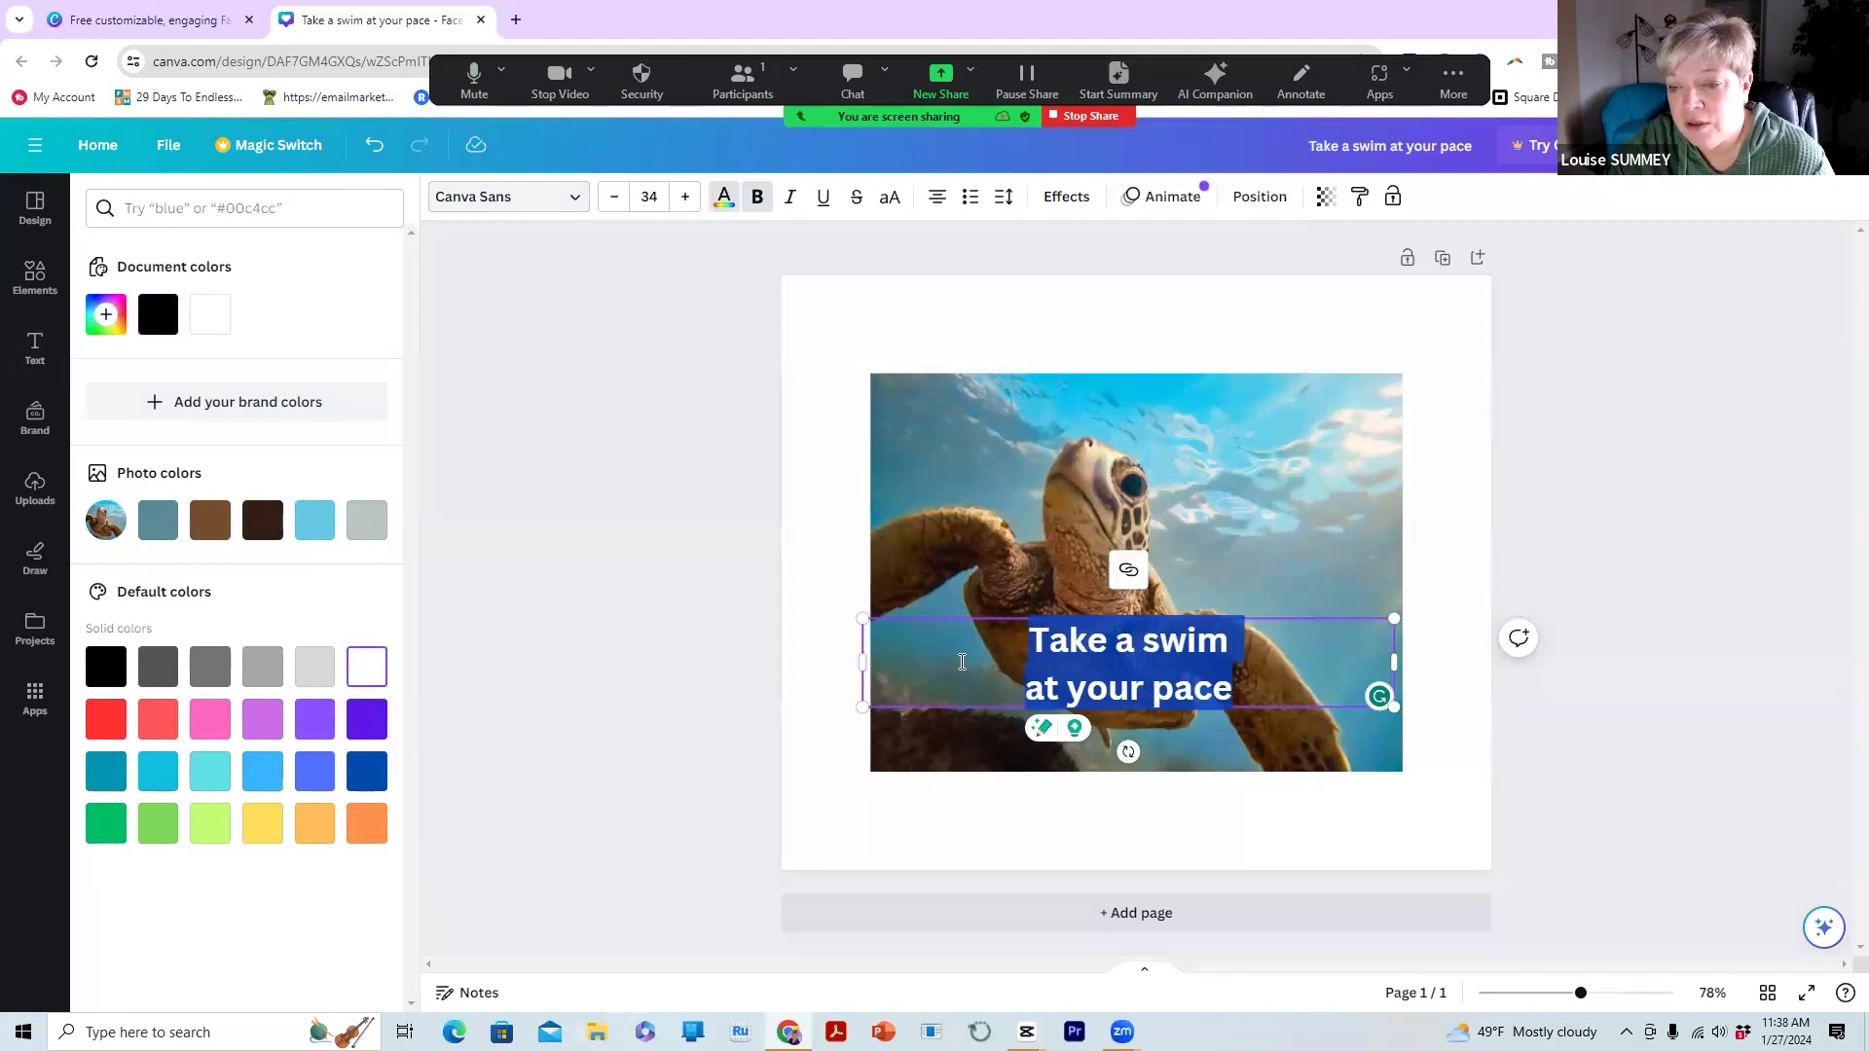
pyautogui.click(1022, 667)
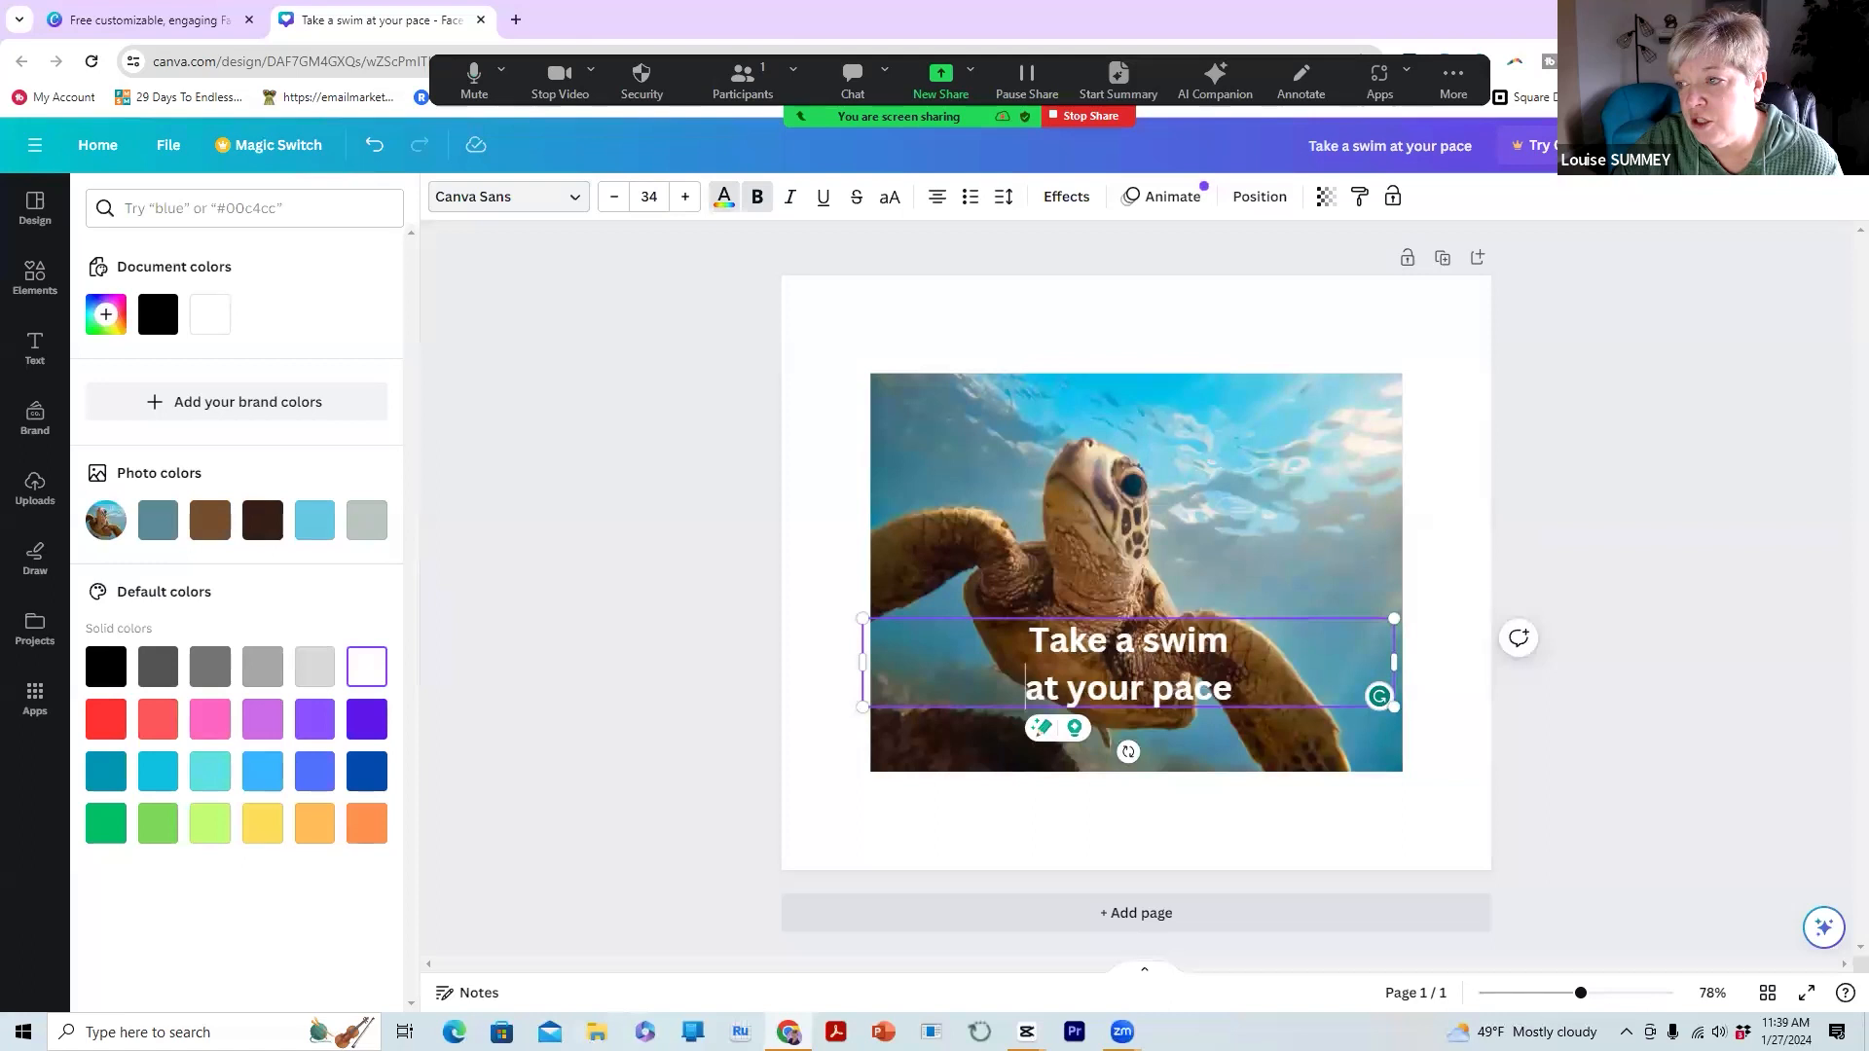
pyautogui.click(1812, 145)
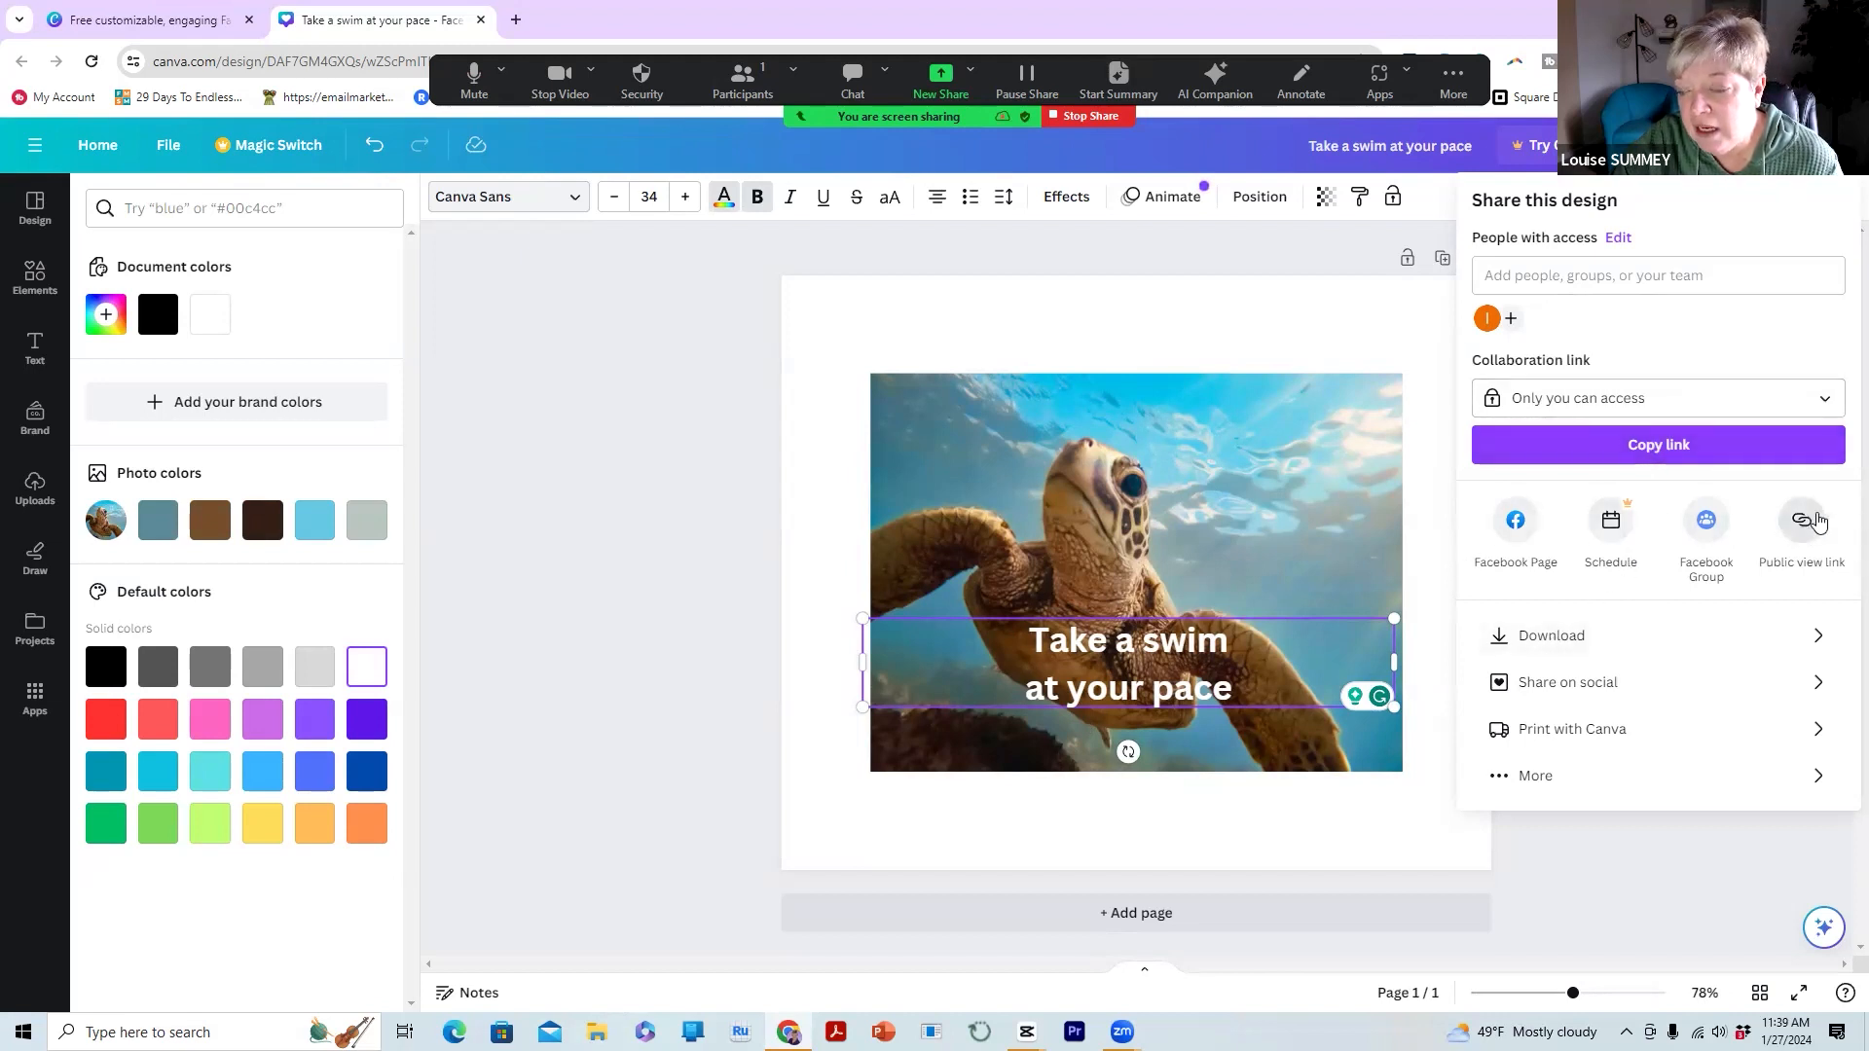
# Download the design with the file type changed from PNG to JPG
pyautogui.click(1552, 637)
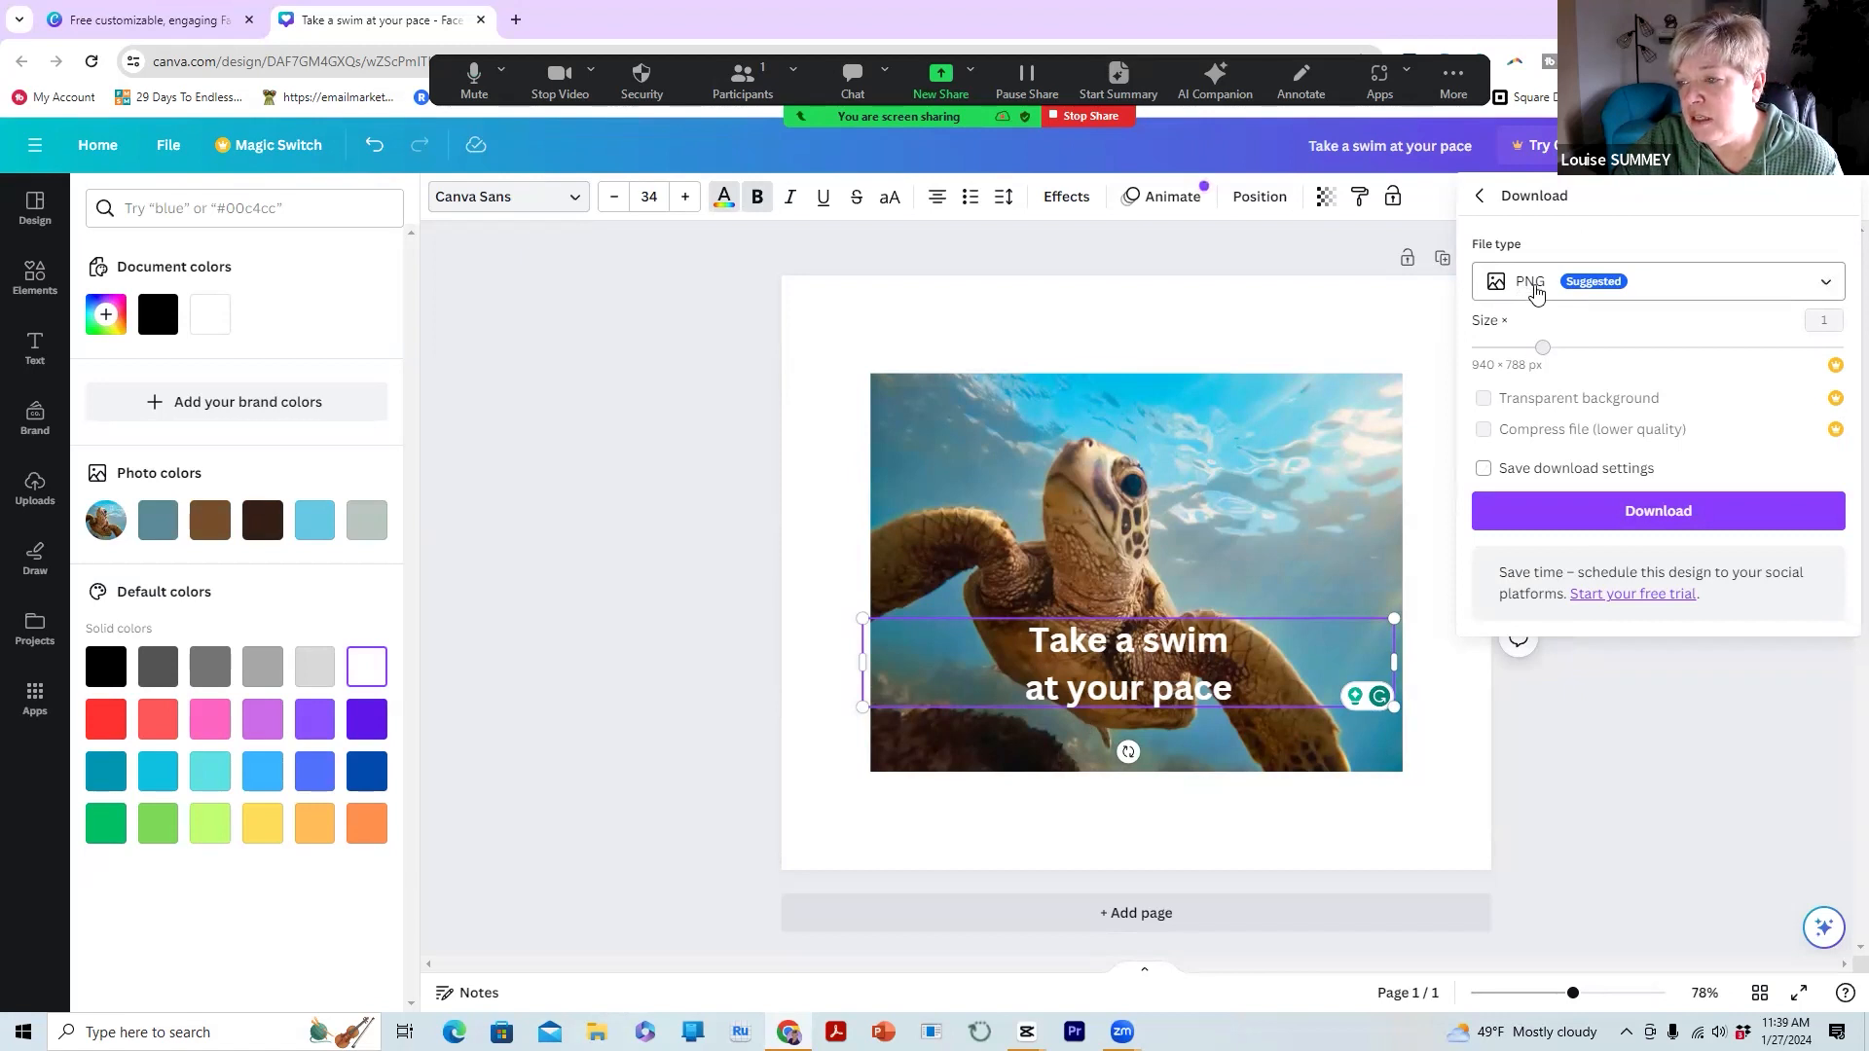
pyautogui.click(1825, 288)
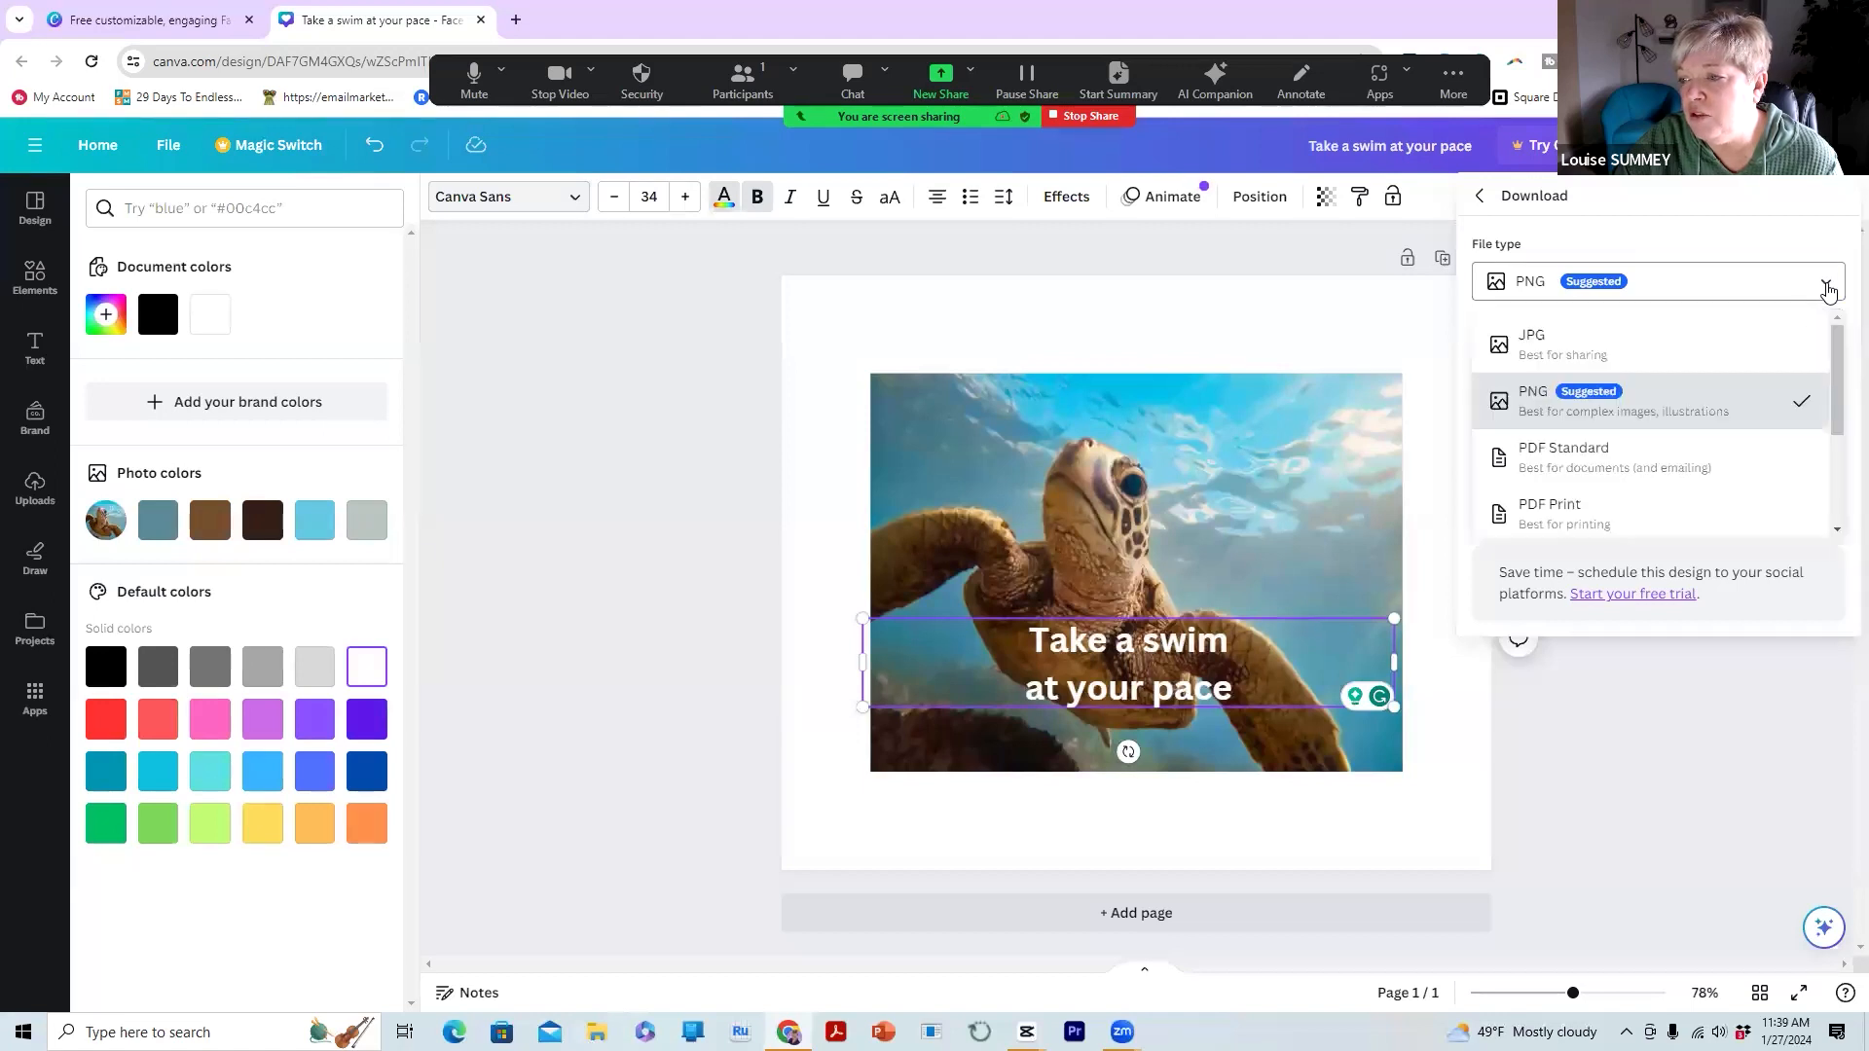
pyautogui.click(1540, 360)
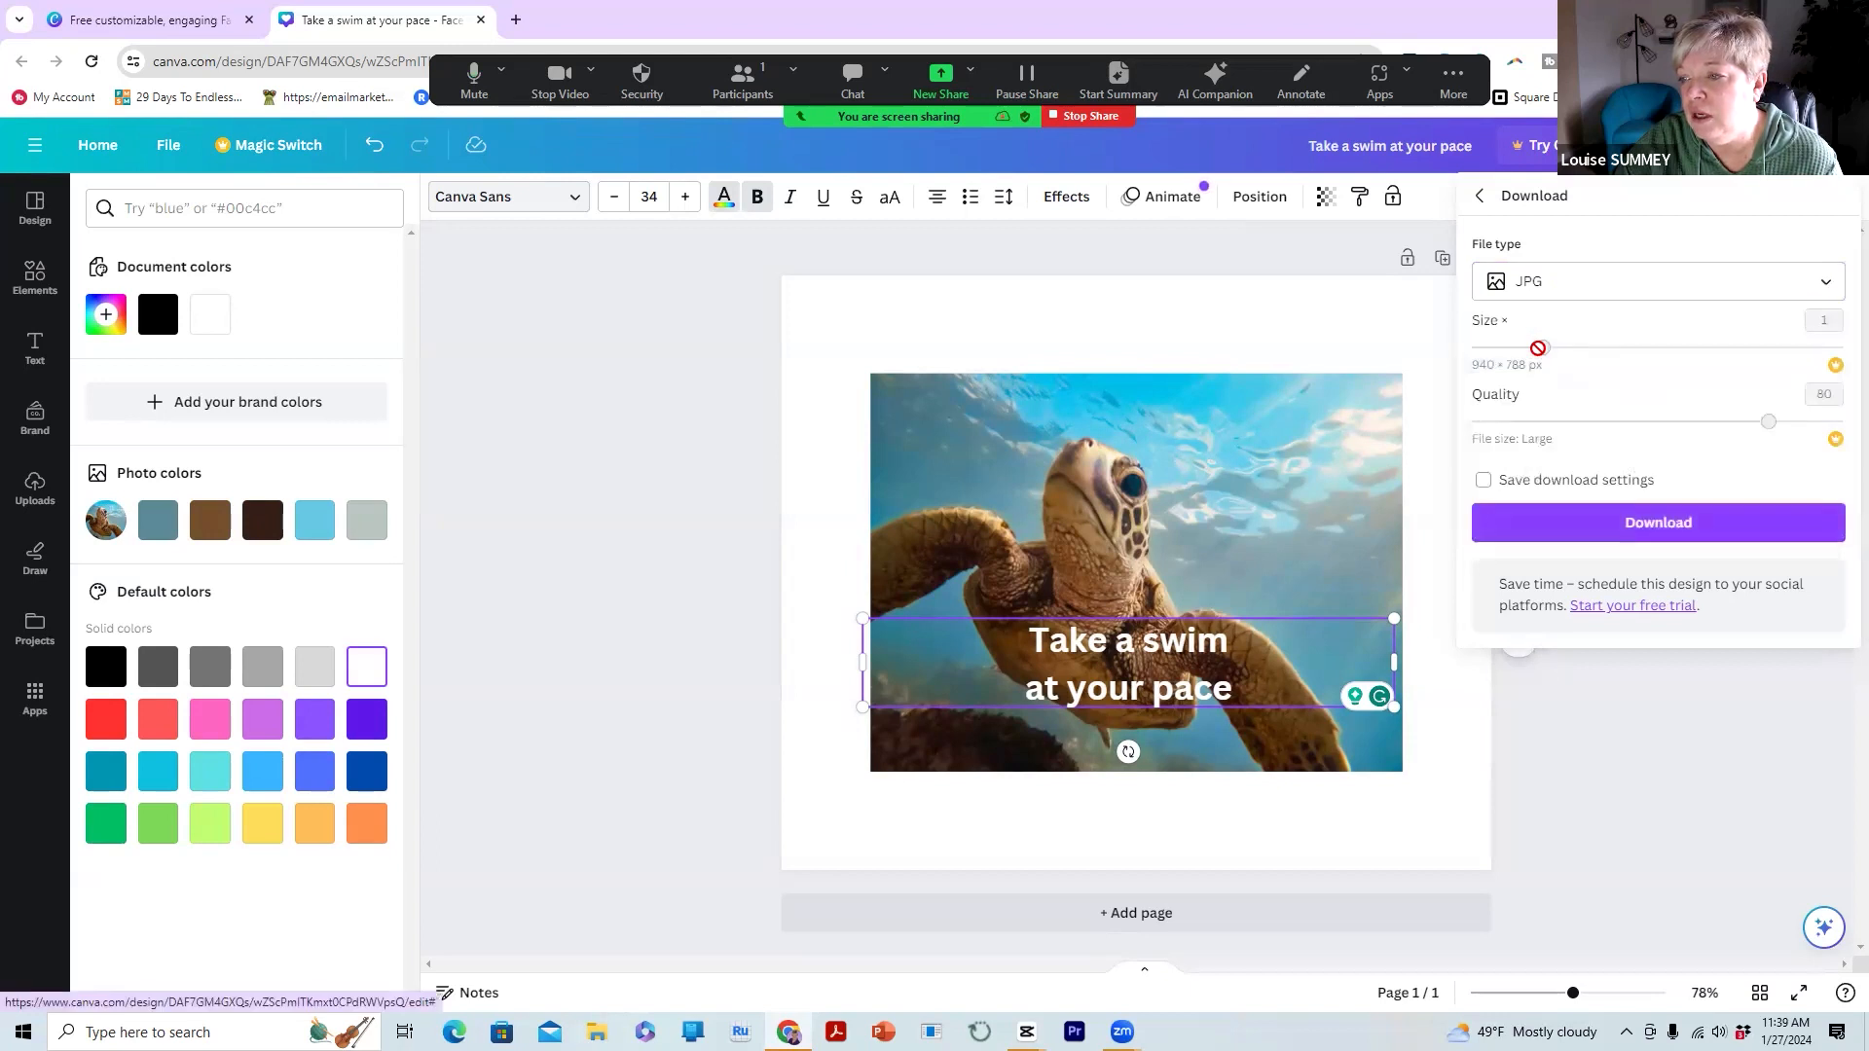
pyautogui.click(1654, 525)
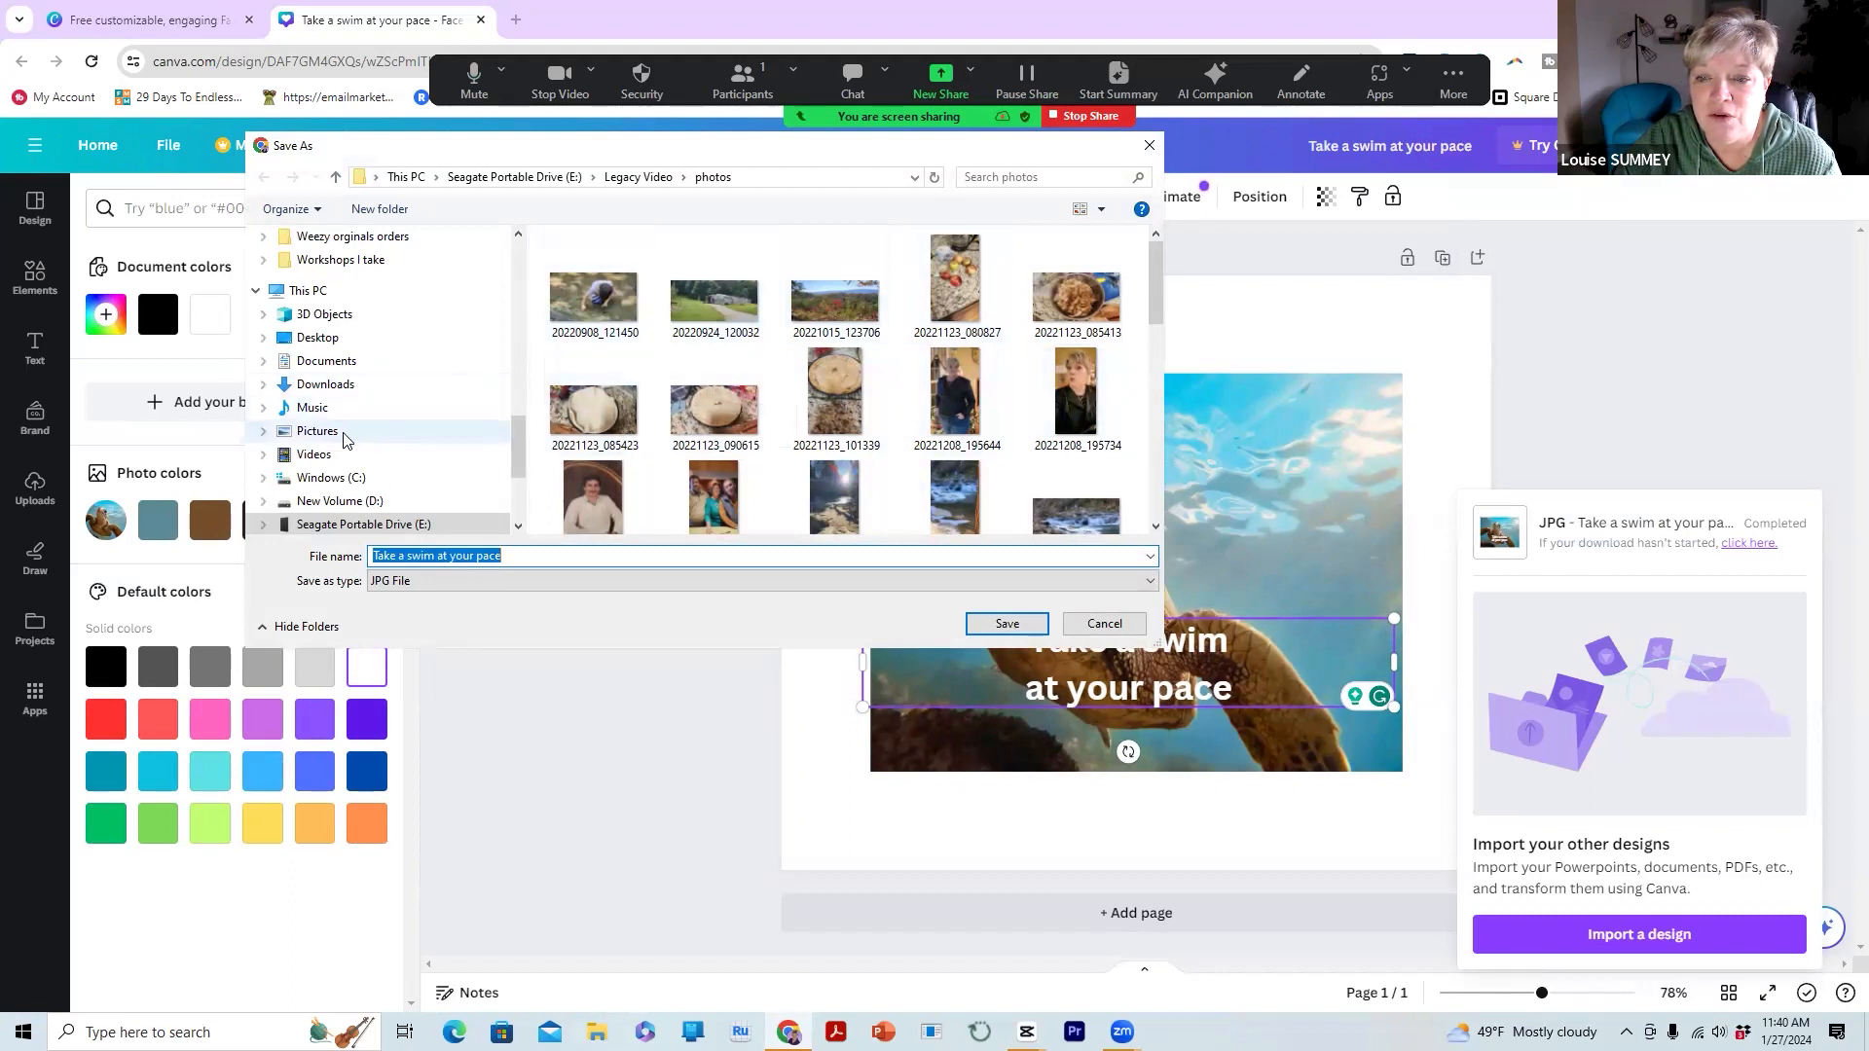
# Save the JPG into the Be Social Marketing folder on Seagate Portable Drive (E:)
pyautogui.click(337, 524)
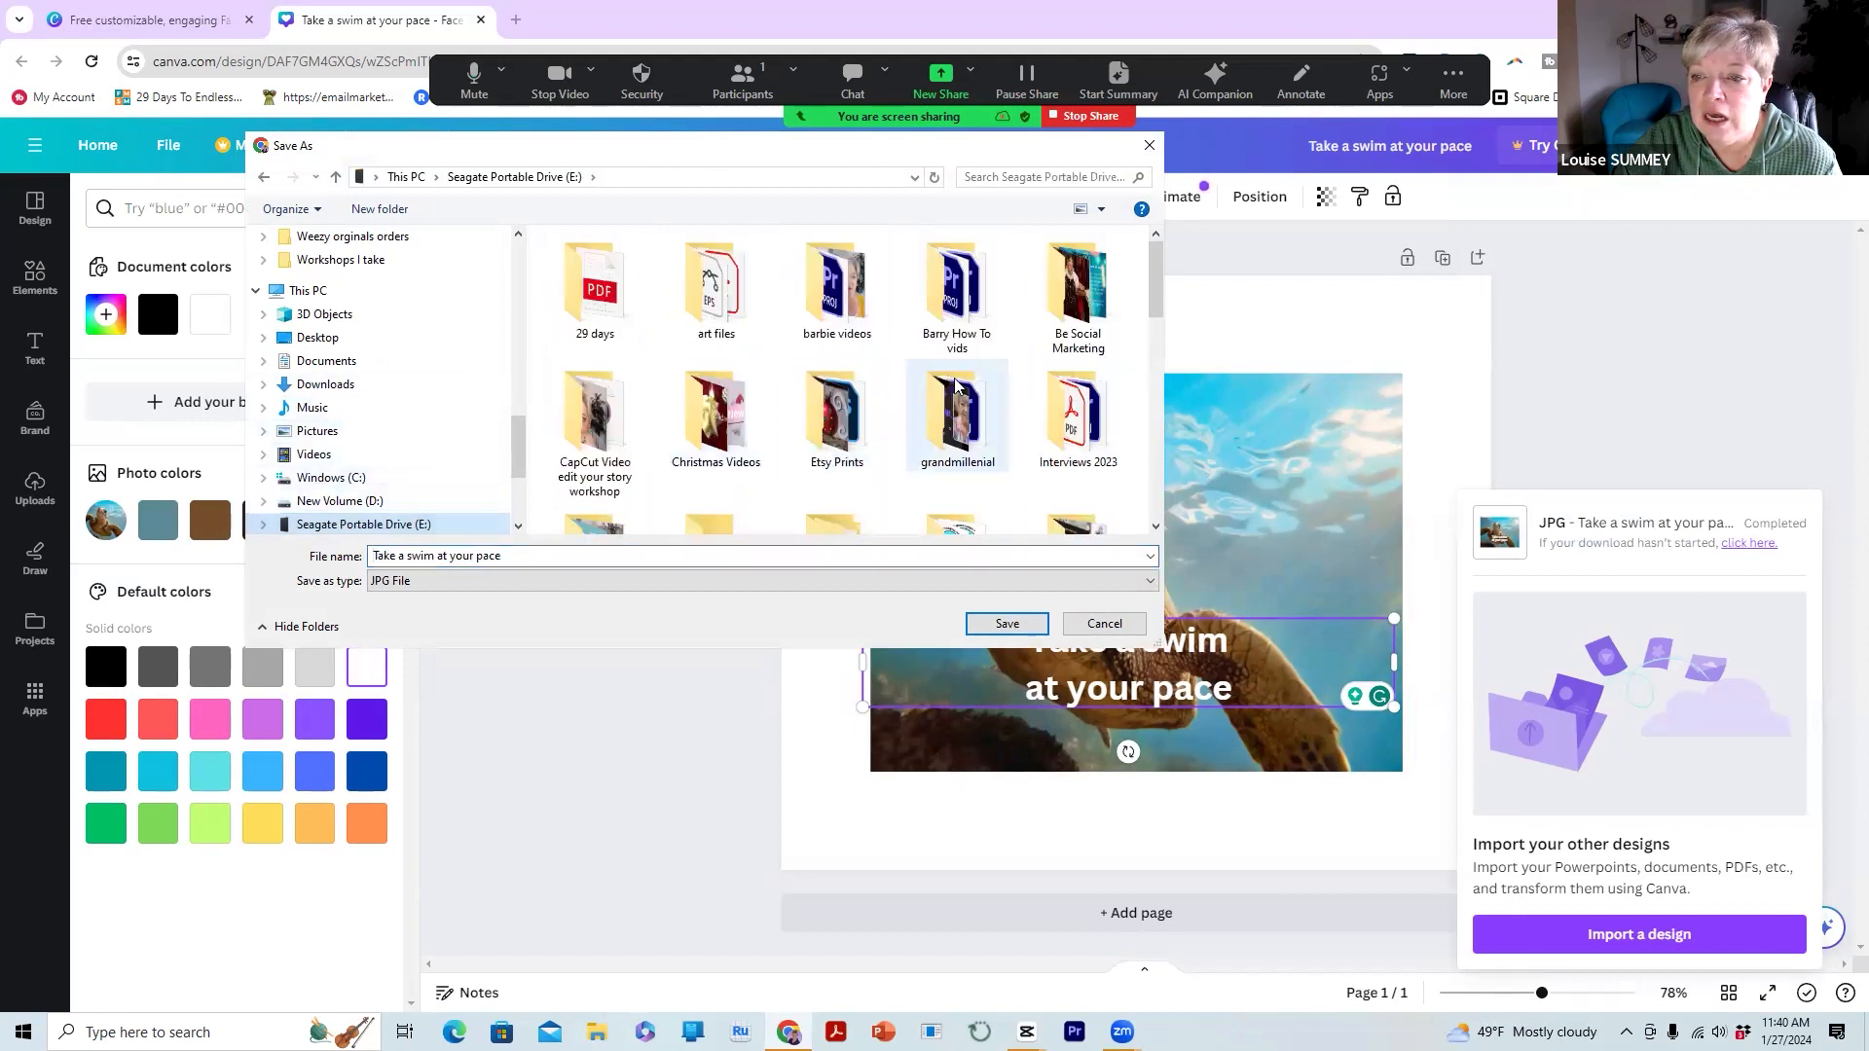
pyautogui.click(1087, 306)
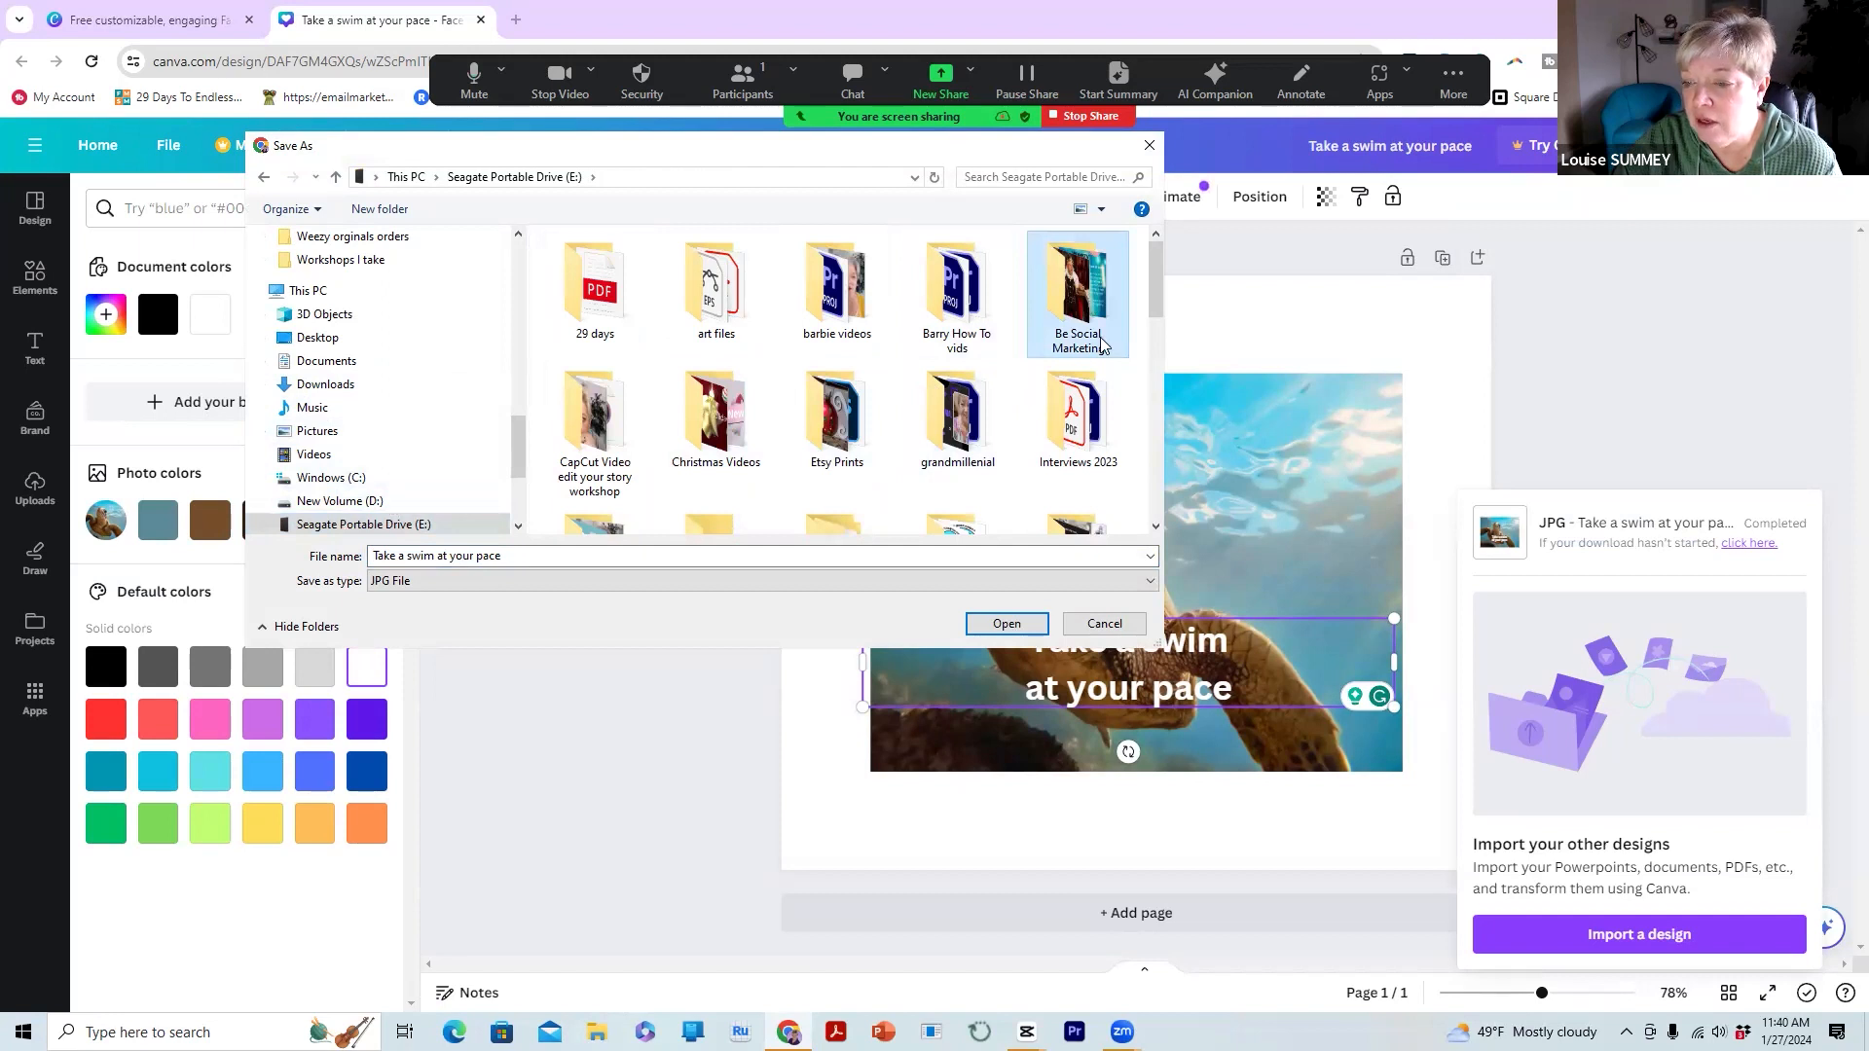
pyautogui.click(1006, 625)
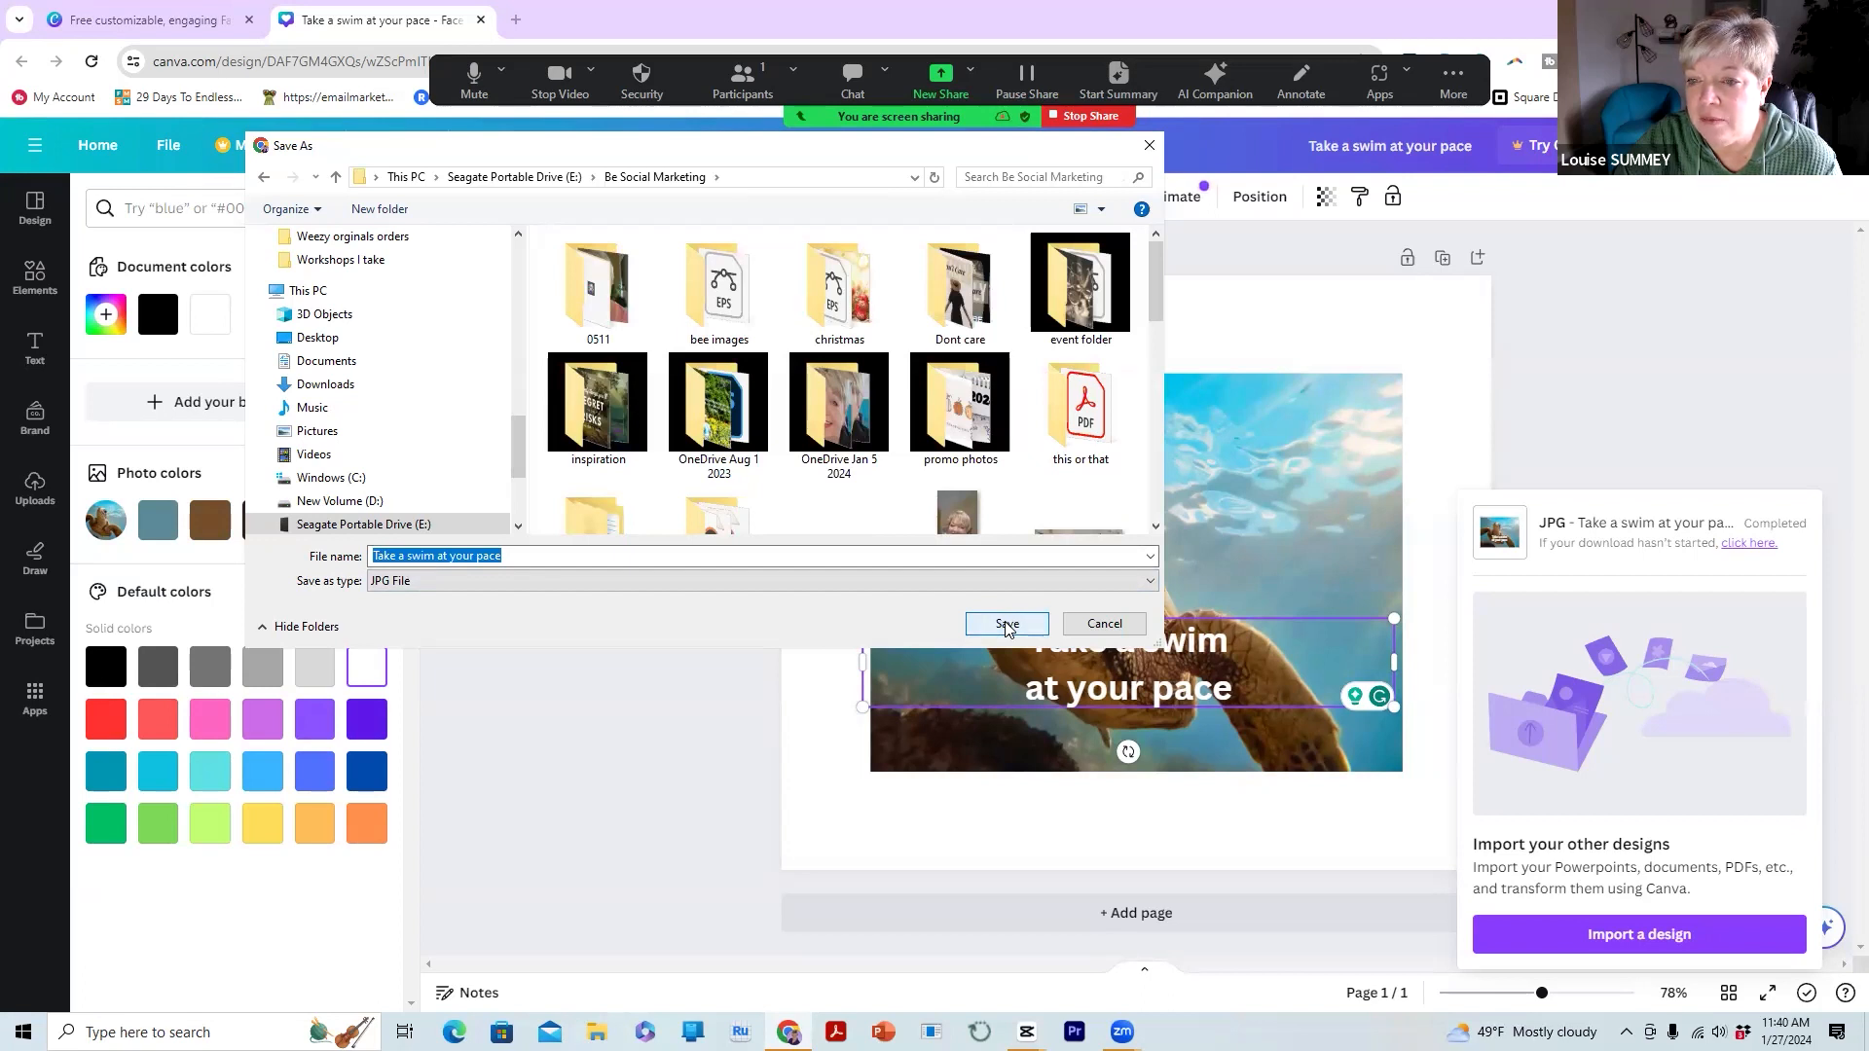
pyautogui.click(1007, 625)
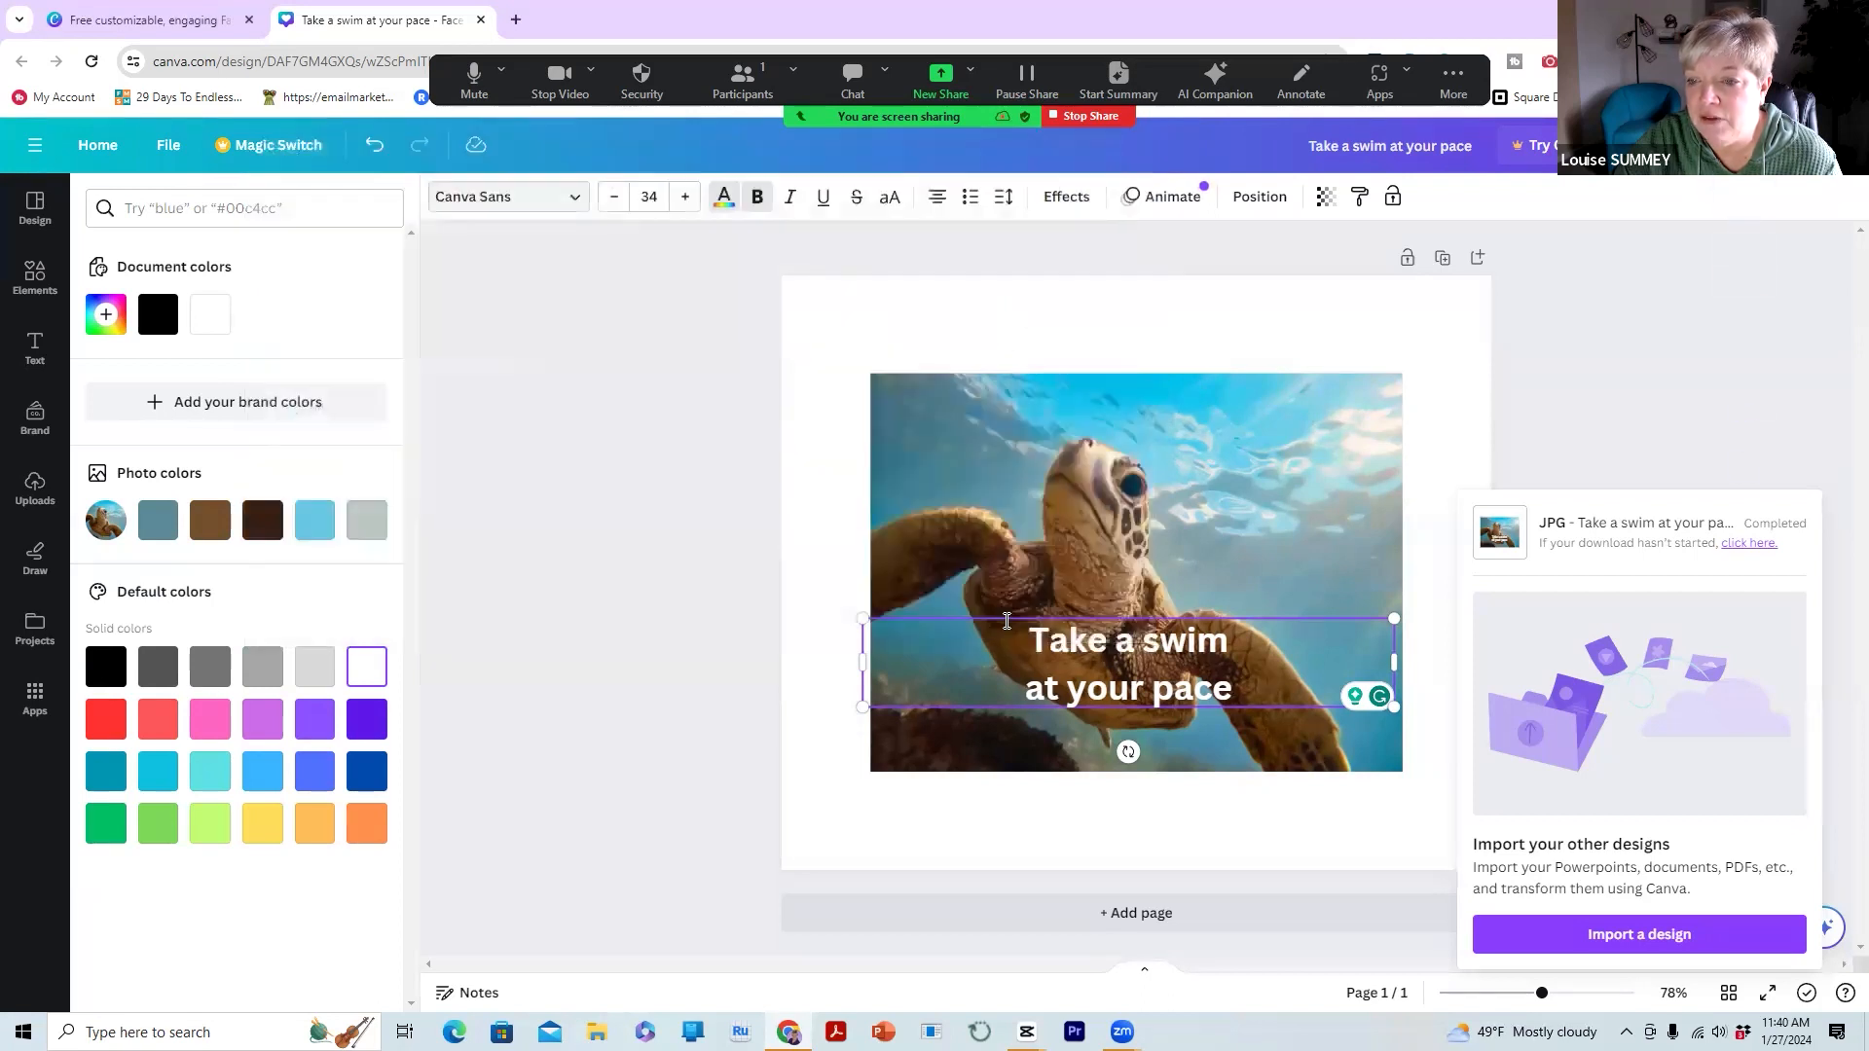